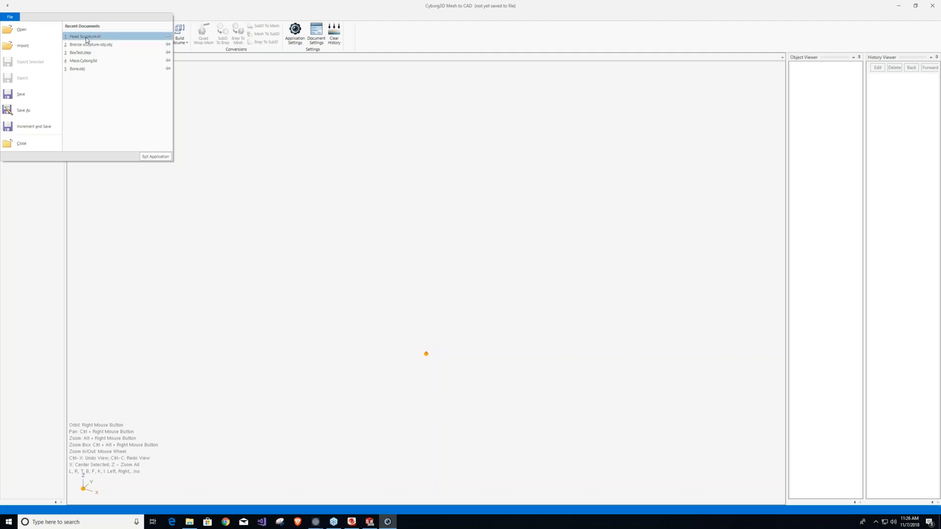
Import the recent head sculpture STL file as a mesh object.
click(87, 37)
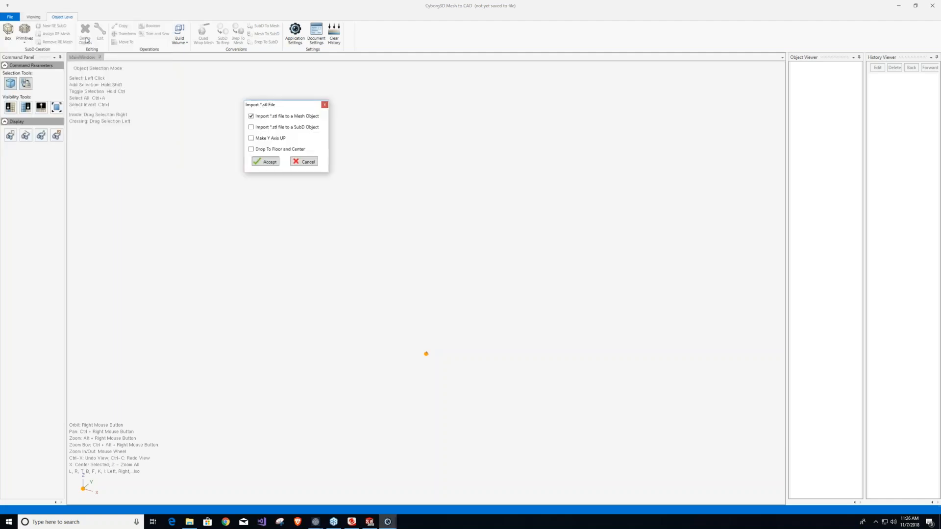
click(266, 162)
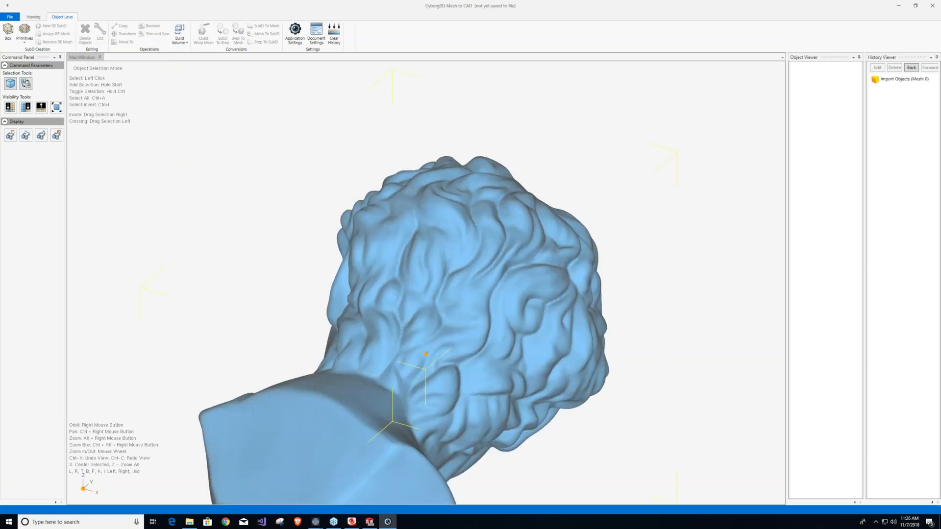
right_drag(409, 312, 486, 193)
scroll(409, 299, up, 6)
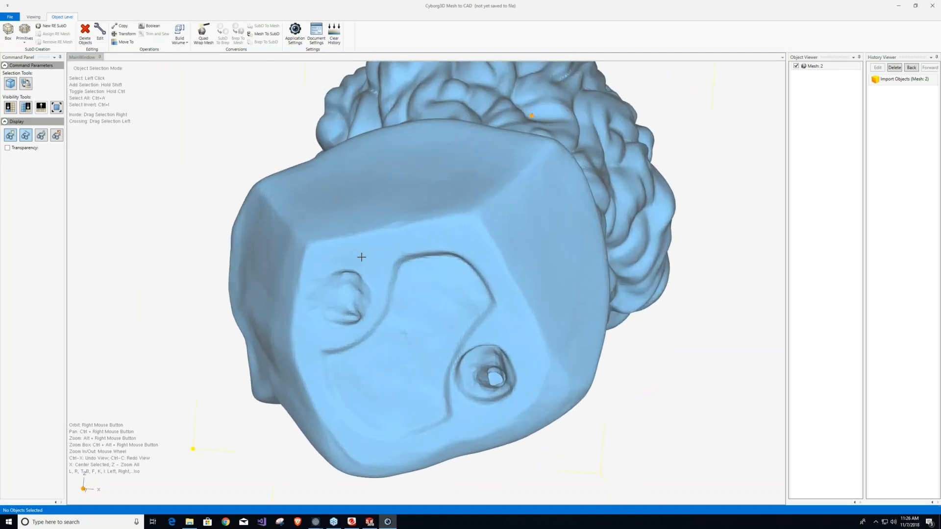
Edit the mesh and orient it to the Z-axis using four faces picked around the flat underside of the base.
right_click(361, 255)
click(390, 281)
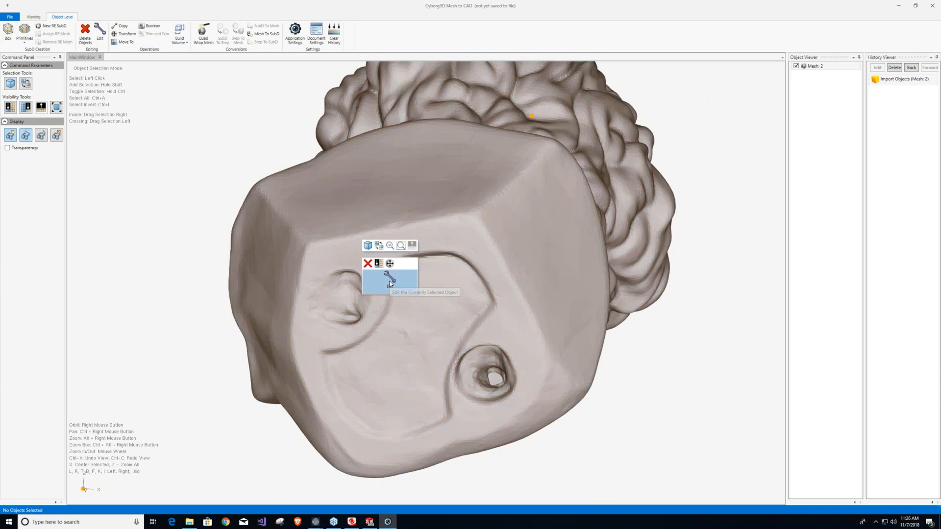
click(361, 260)
ctrl+click(461, 234)
ctrl+click(523, 342)
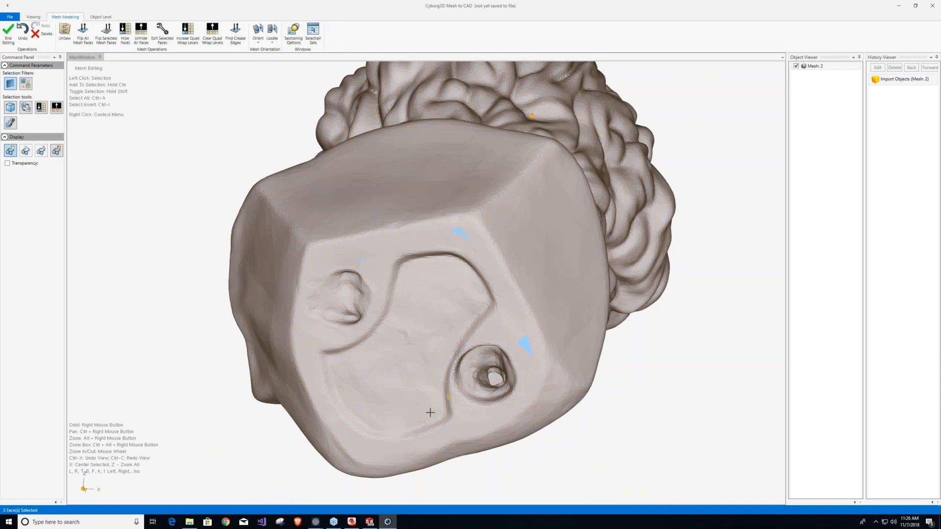
ctrl+click(363, 449)
click(258, 41)
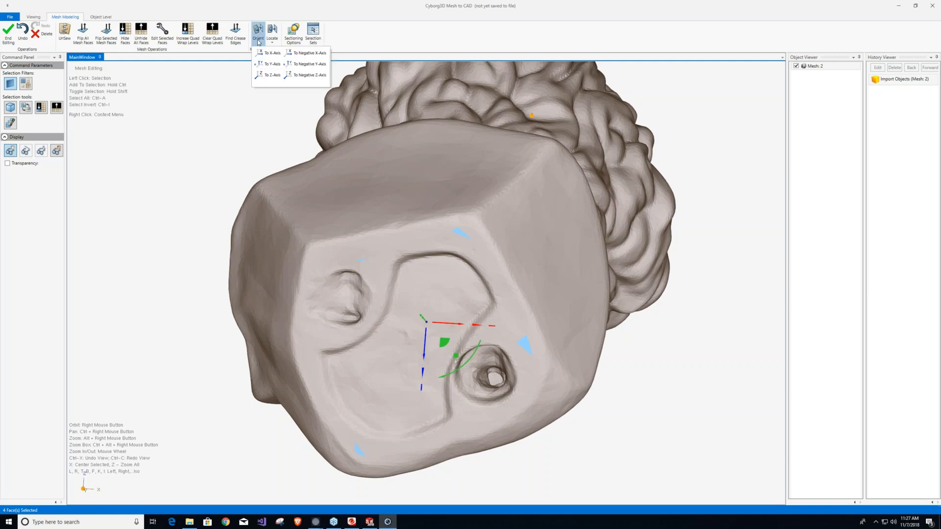
click(269, 75)
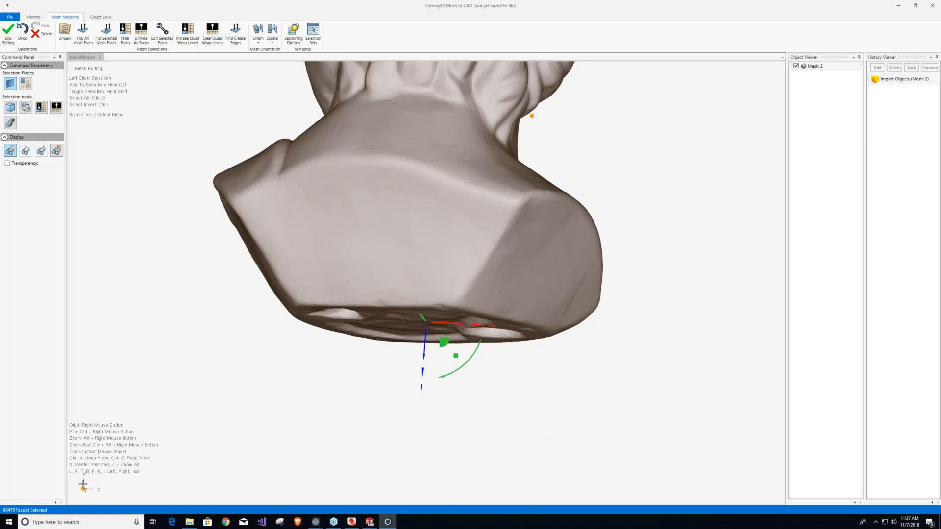
Relocate the mesh to the origin with the Center Selection option and finish editing the mesh.
mouse_move(392, 275)
right_down()
mouse_move(393, 327)
mouse_move(361, 69)
right_up()
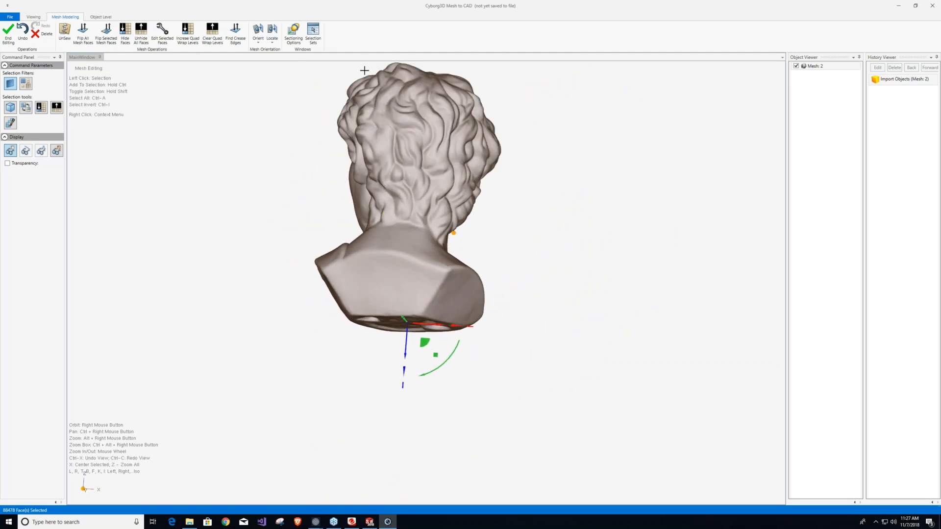
click(273, 39)
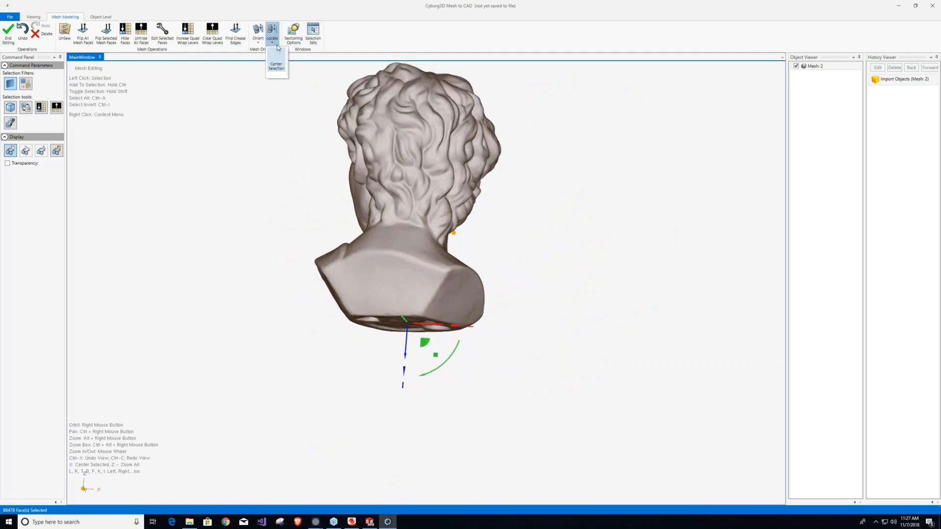
click(278, 67)
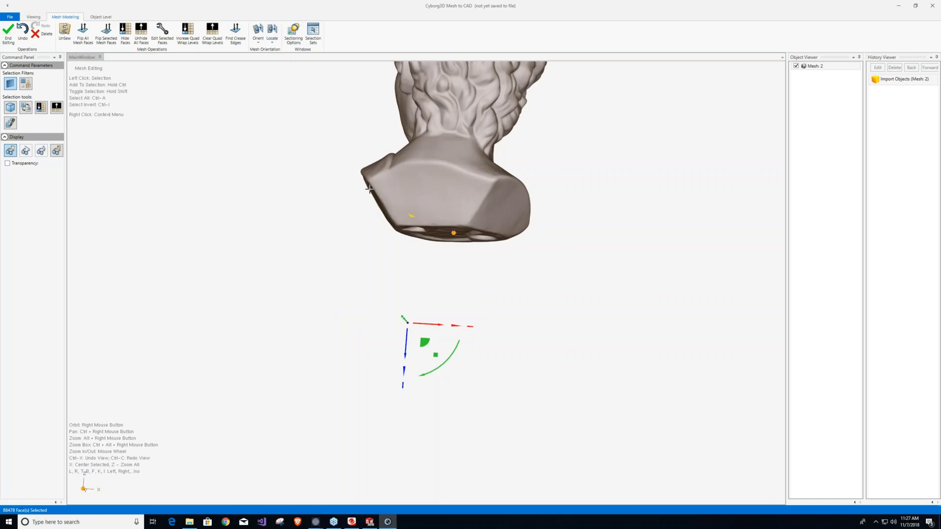
key(z)
mouse_move(482, 309)
right_down()
mouse_move(287, 320)
mouse_move(299, 255)
mouse_move(284, 265)
mouse_move(315, 290)
mouse_move(294, 297)
mouse_move(368, 309)
mouse_move(330, 277)
mouse_move(303, 301)
mouse_move(276, 283)
mouse_move(385, 309)
mouse_move(387, 294)
mouse_move(328, 301)
mouse_move(308, 228)
mouse_move(541, 241)
mouse_move(483, 301)
right_up()
scroll(483, 305, up, 4)
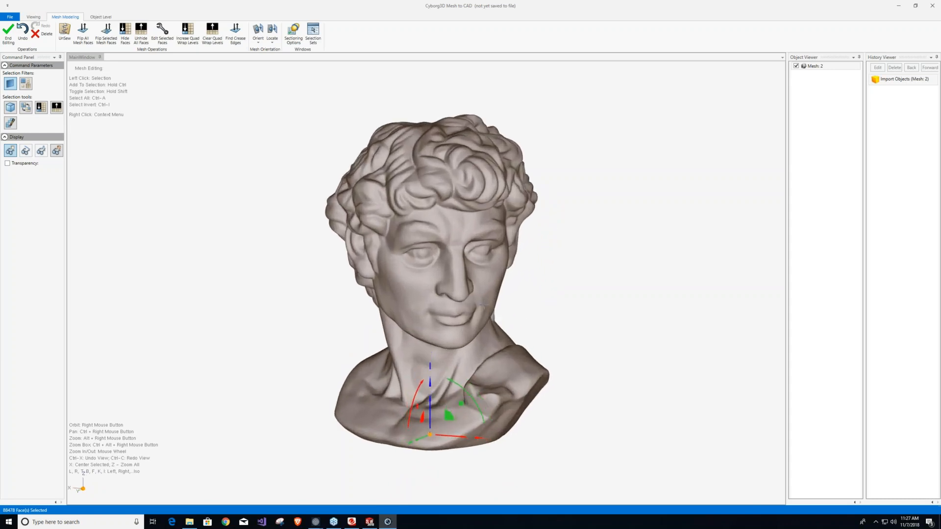
scroll(482, 305, up, 3)
scroll(476, 291, up, 1)
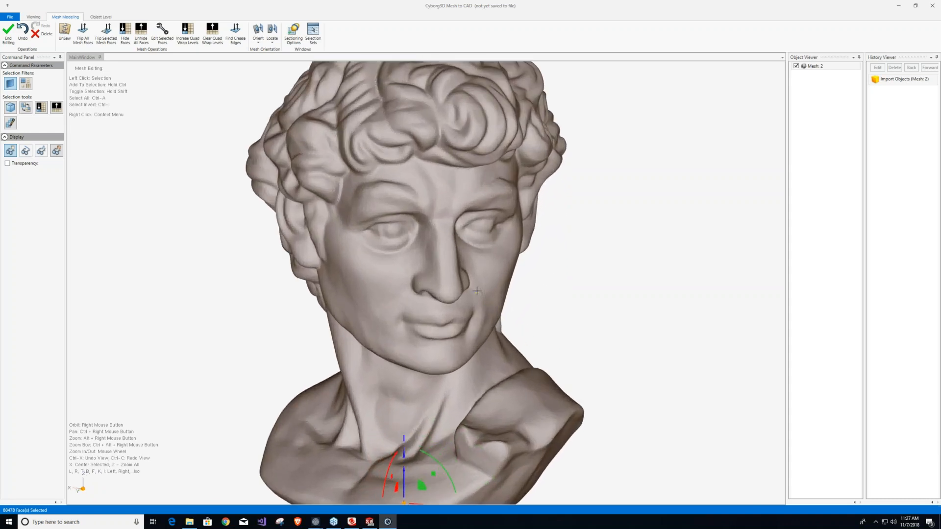
scroll(476, 292, up, 1)
right_click(185, 197)
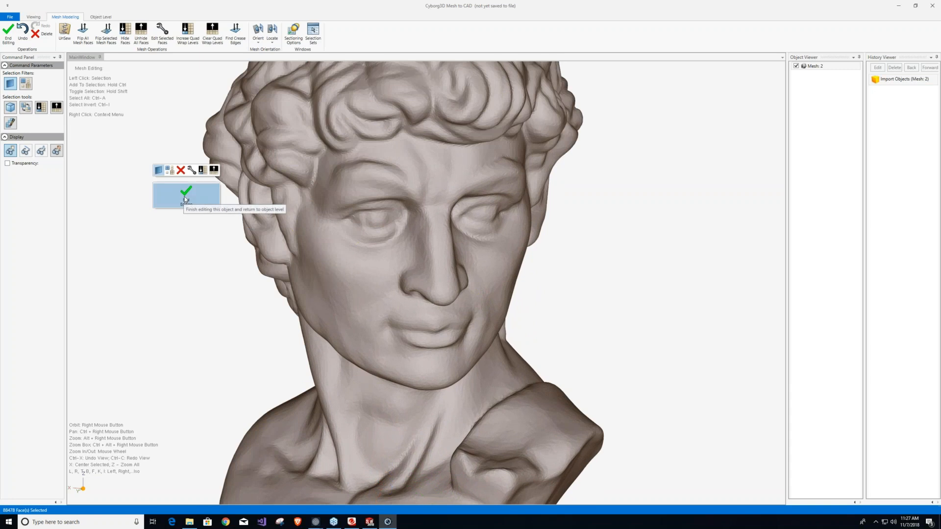
click(184, 196)
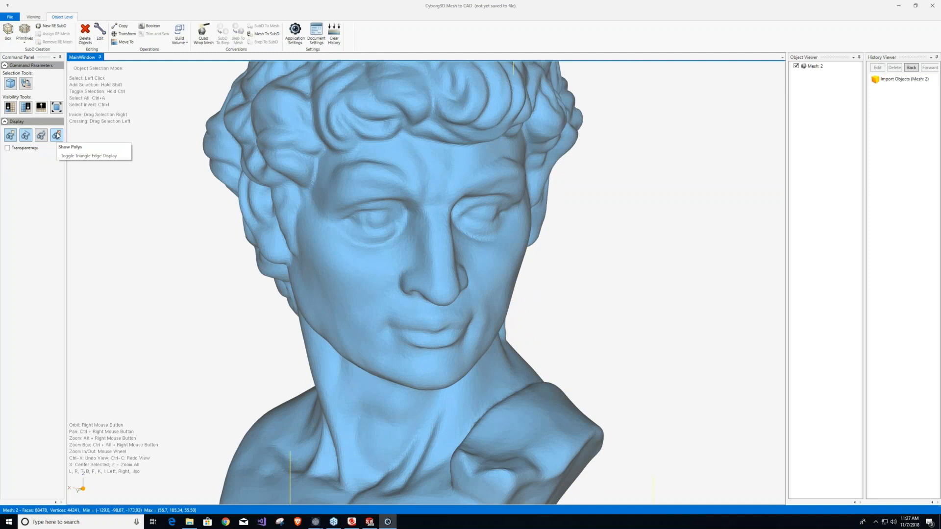
Show the mesh's triangle edges and examine the triangle density across the face, hair and neck.
click(57, 136)
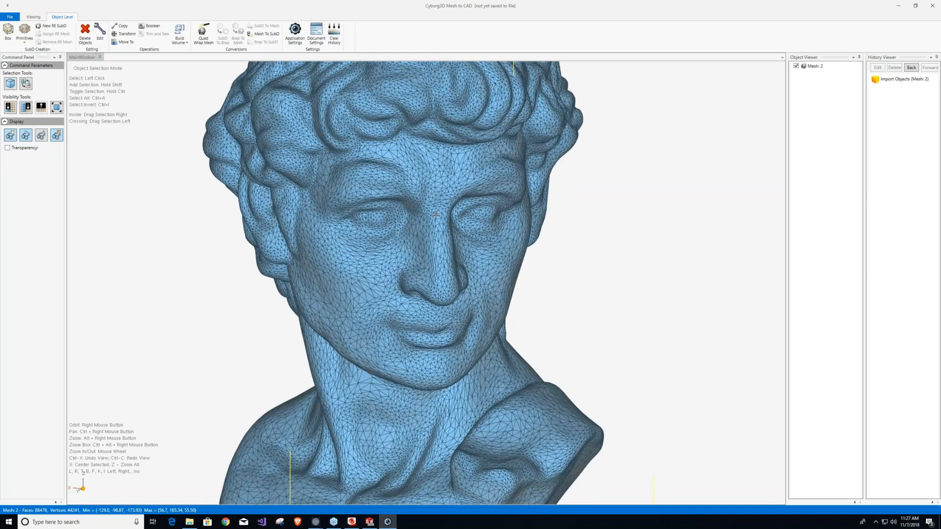
scroll(435, 215, up, 3)
scroll(435, 214, up, 1)
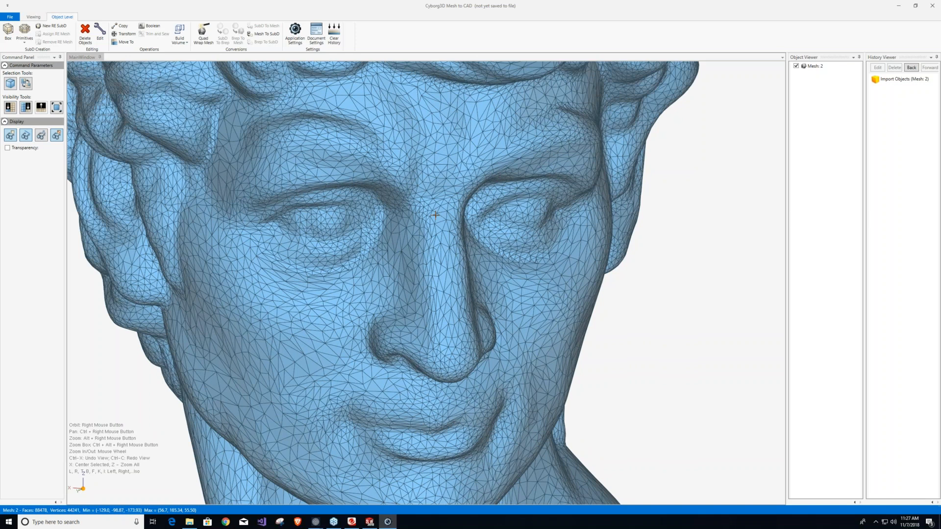
scroll(435, 214, down, 1)
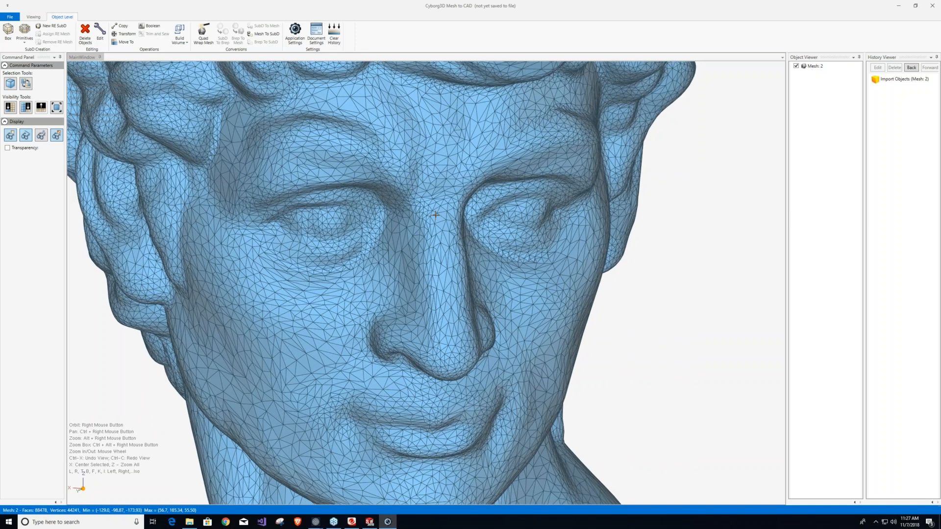
scroll(435, 214, down, 2)
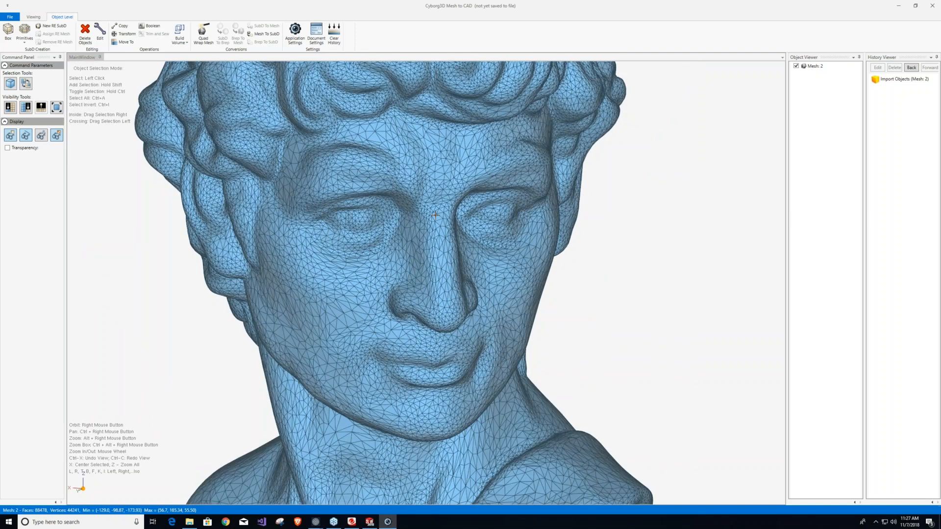
scroll(435, 215, down, 4)
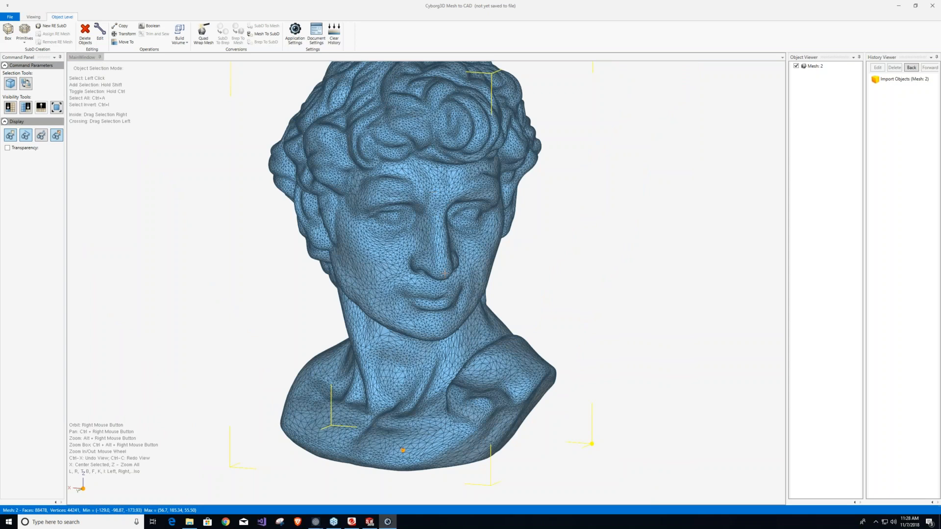
scroll(413, 264, down, 3)
scroll(434, 120, up, 2)
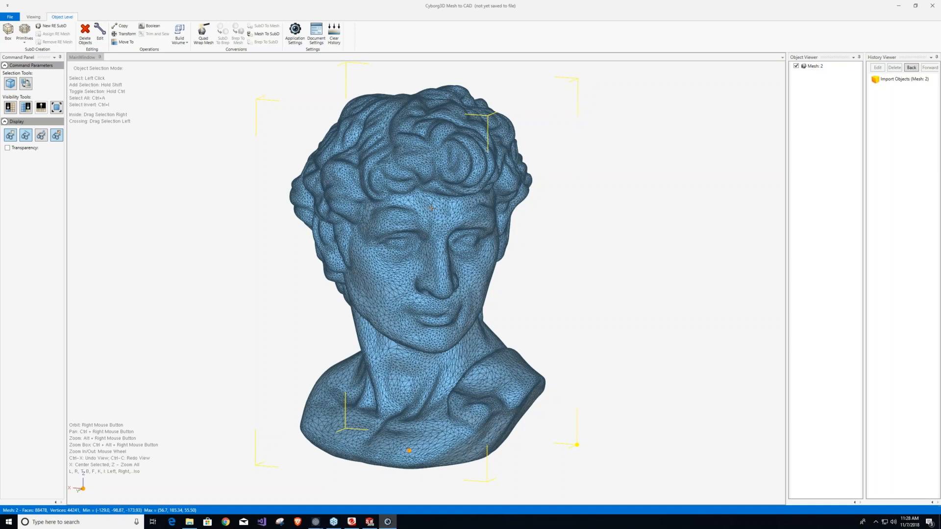
scroll(428, 239, up, 1)
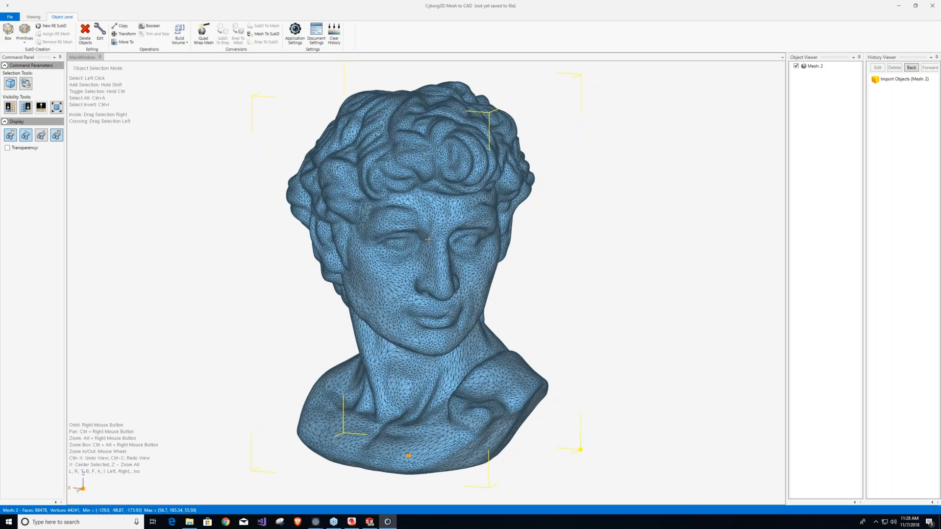
scroll(428, 240, up, 1)
scroll(429, 240, up, 2)
scroll(400, 190, down, 1)
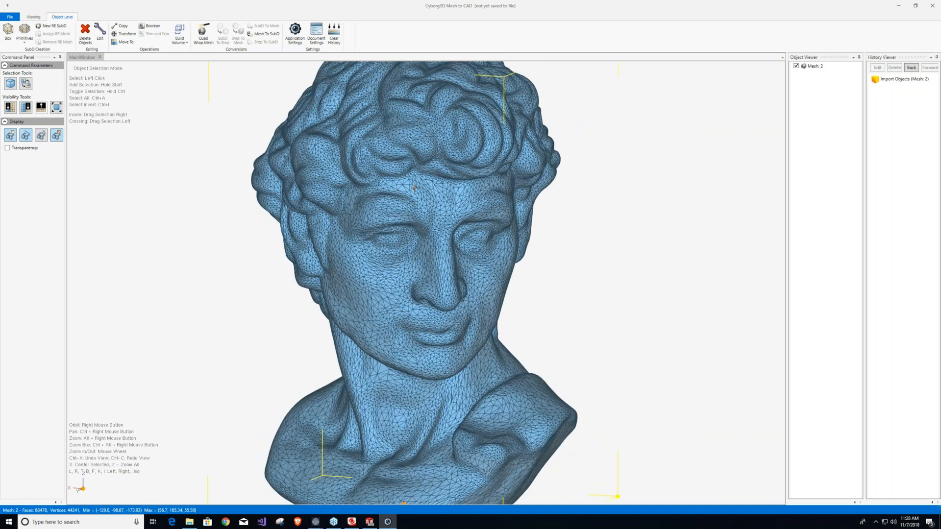
scroll(414, 188, down, 2)
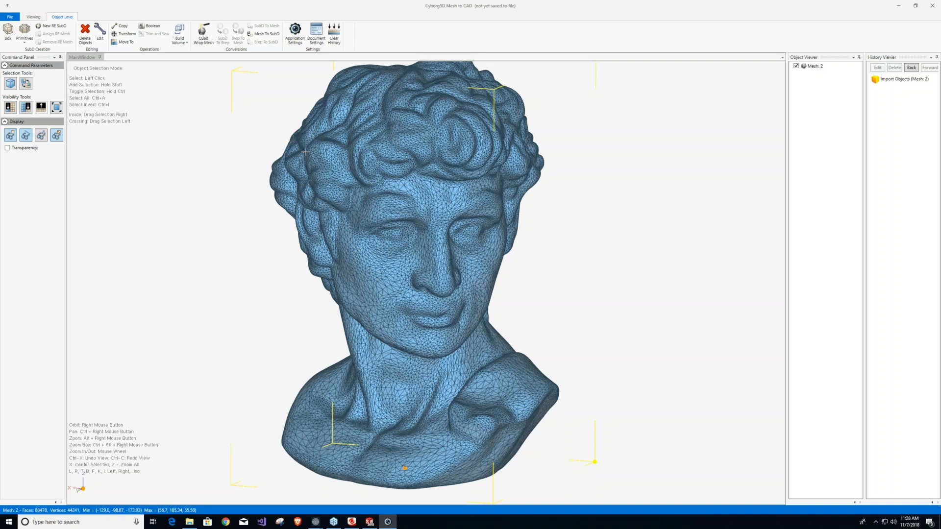
Preview a Quad Wrap Mesh of the bust with a 4% quad size and compare it with the original mesh overlaid.
click(204, 37)
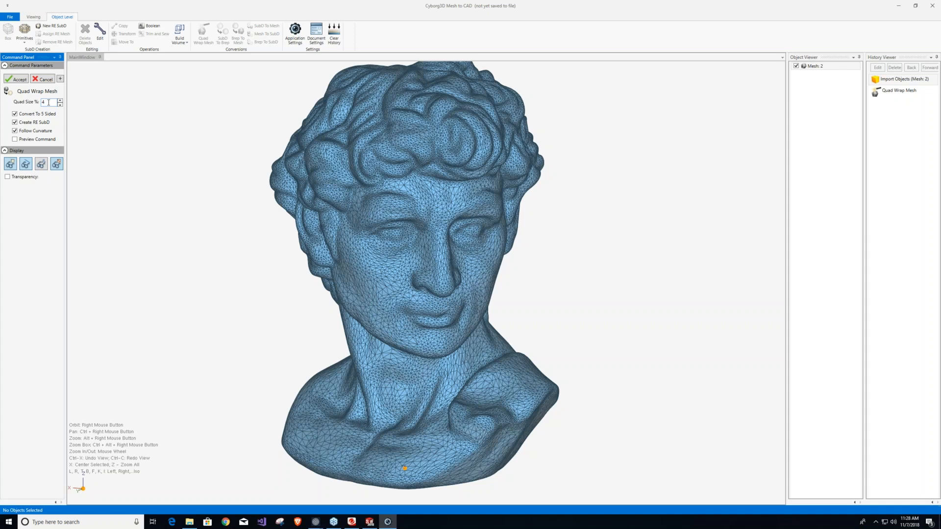
click(15, 139)
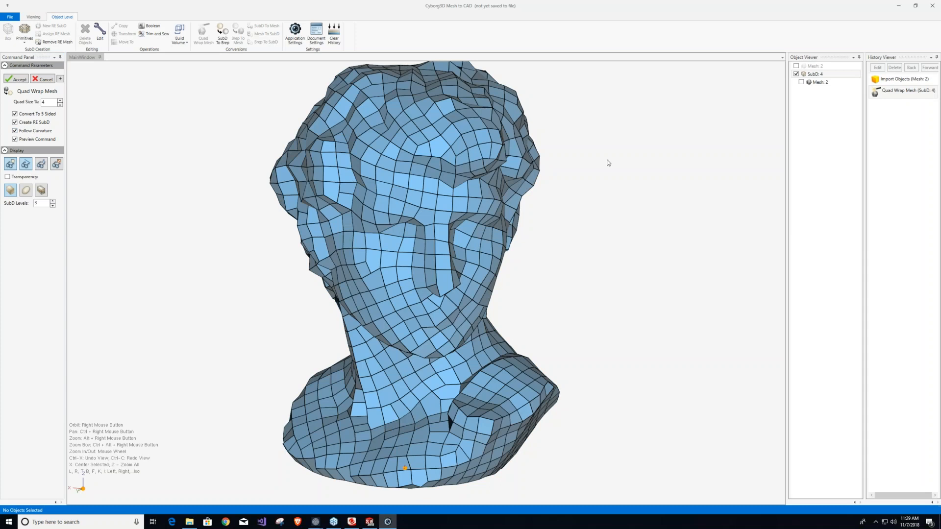
click(801, 82)
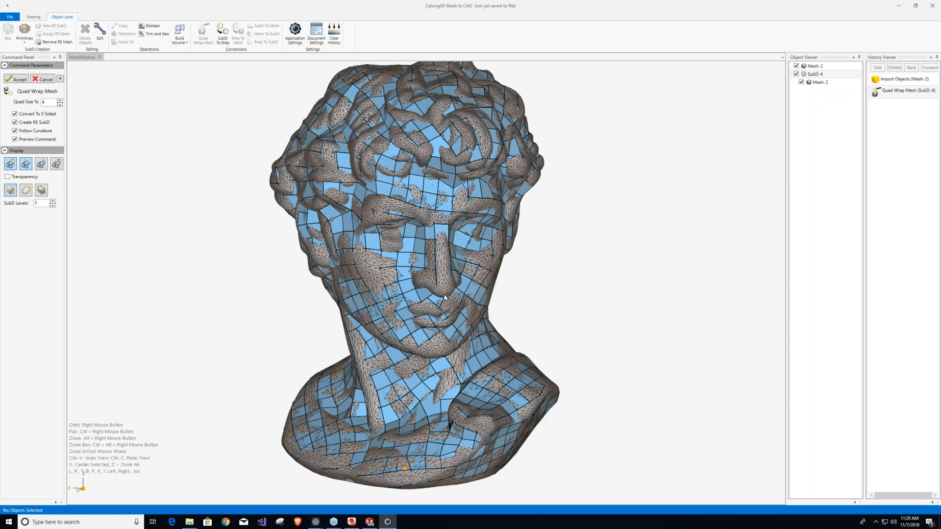
right_drag(444, 297, 410, 307)
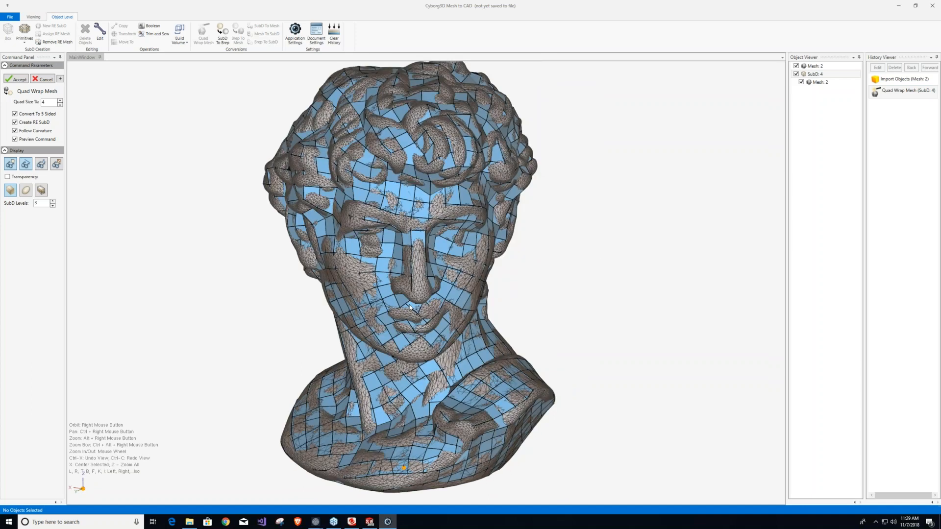
click(805, 83)
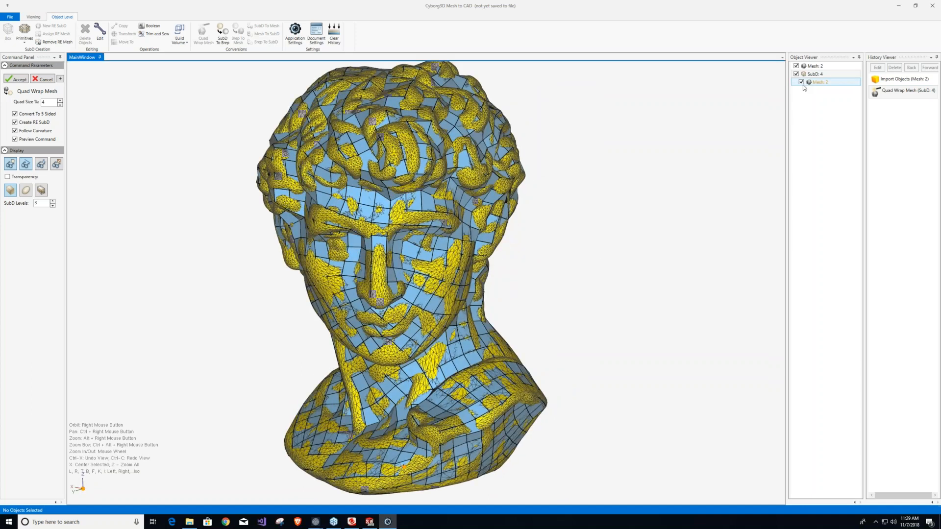
click(801, 82)
Set the quad wrap's quad size to 1% and regenerate the preview.
click(43, 102)
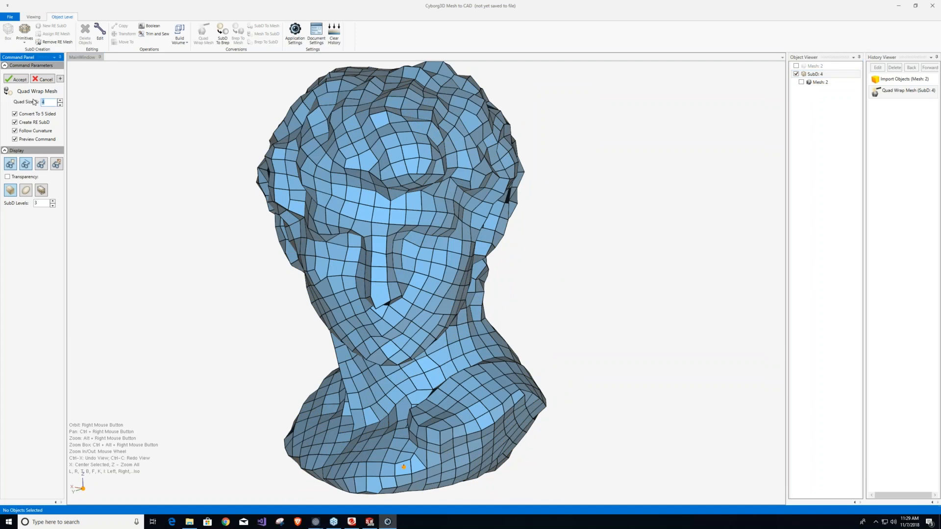
text(1)
key(Return)
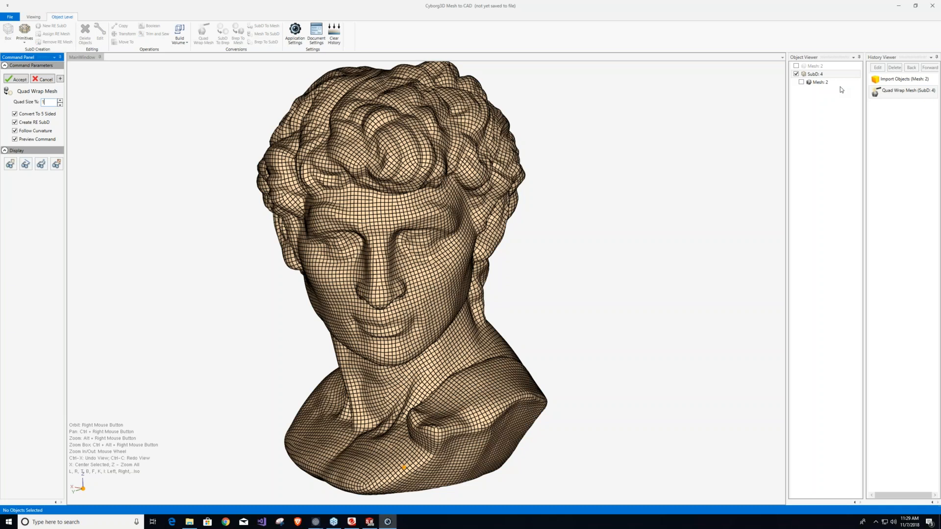
Overlay the original mesh on the 1% quad wrap to compare them, and hide it again.
click(803, 83)
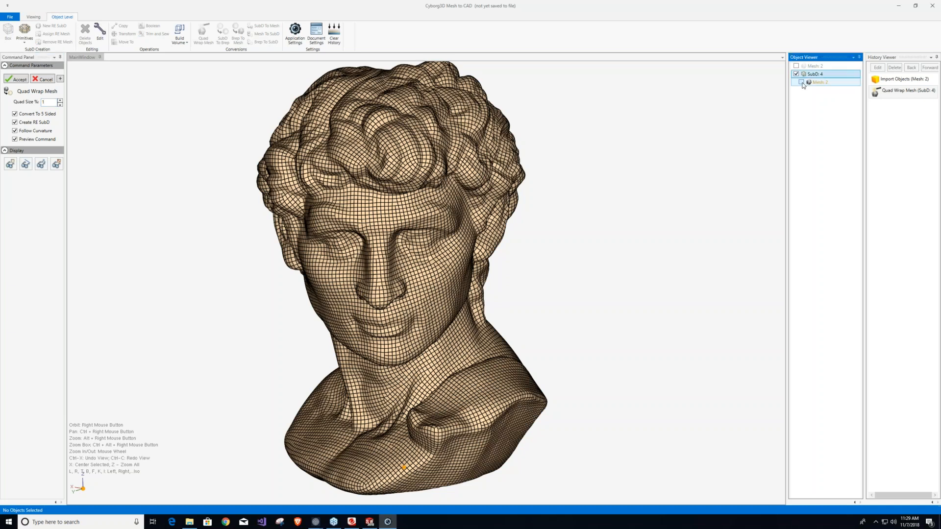
click(801, 82)
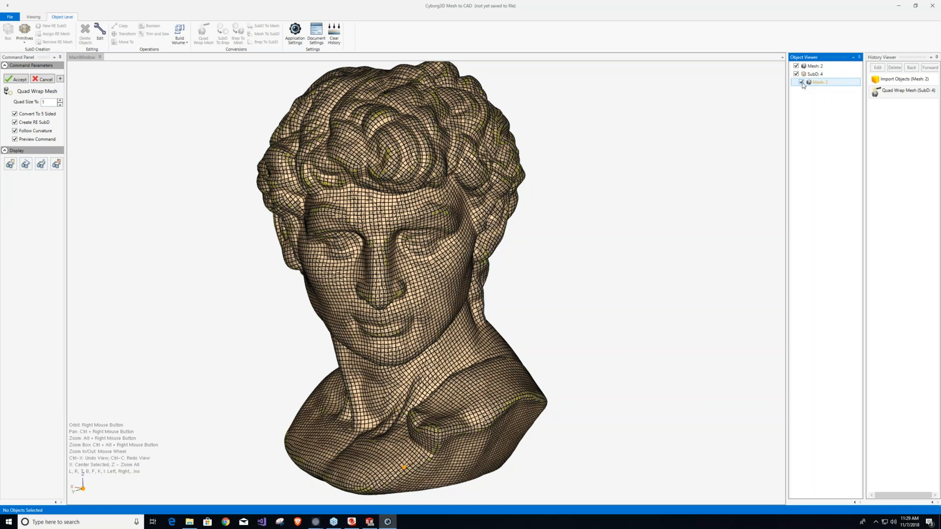
click(801, 83)
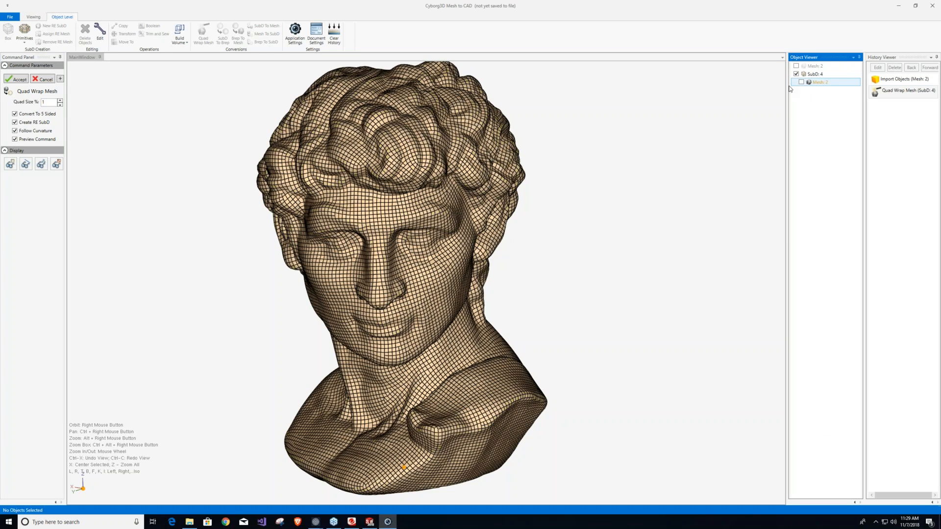
click(579, 215)
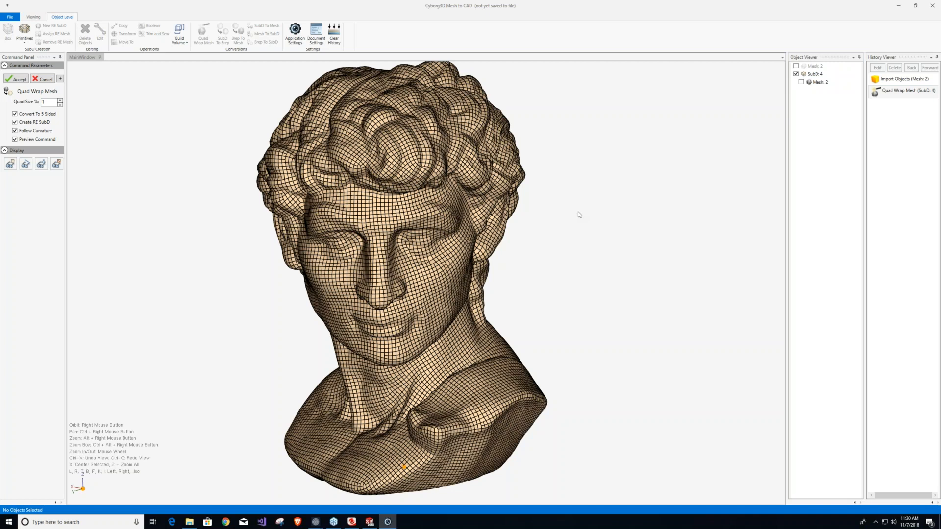
Set the quad wrap's quad size to 1.75%, regenerate the preview and accept it as a SubD of the bust.
click(50, 102)
text(.75)
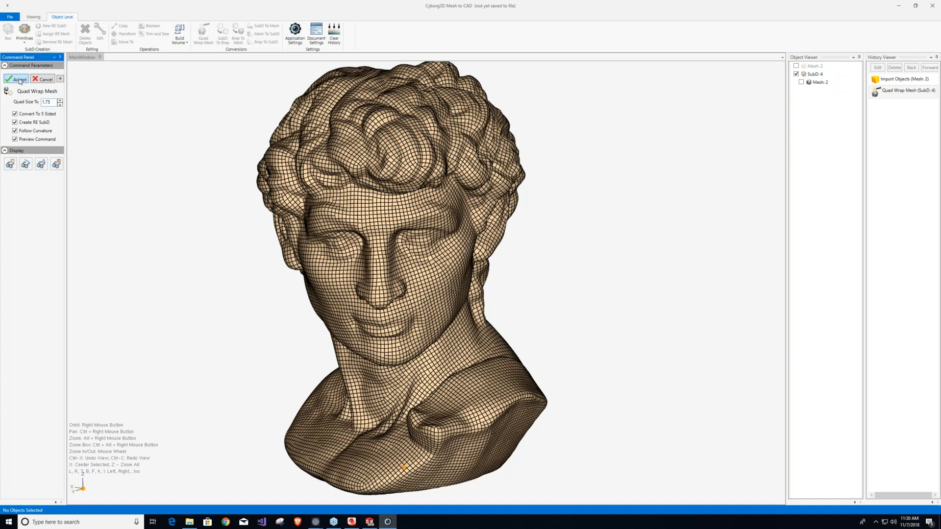
key(Return)
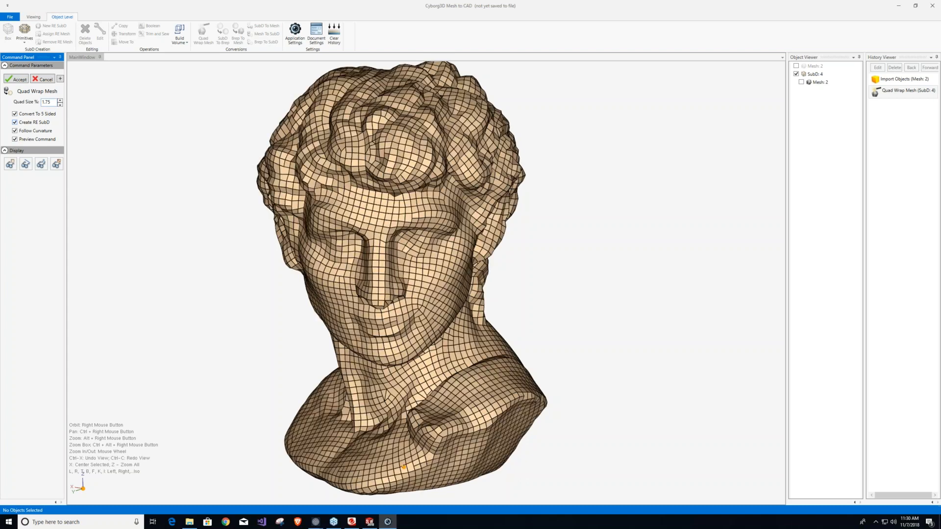
click(20, 79)
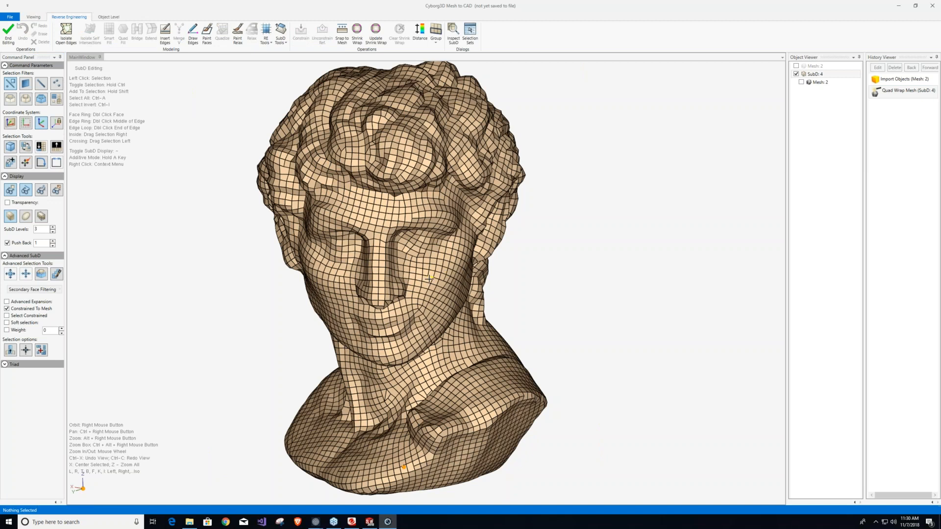
scroll(429, 279, up, 3)
scroll(427, 283, down, 3)
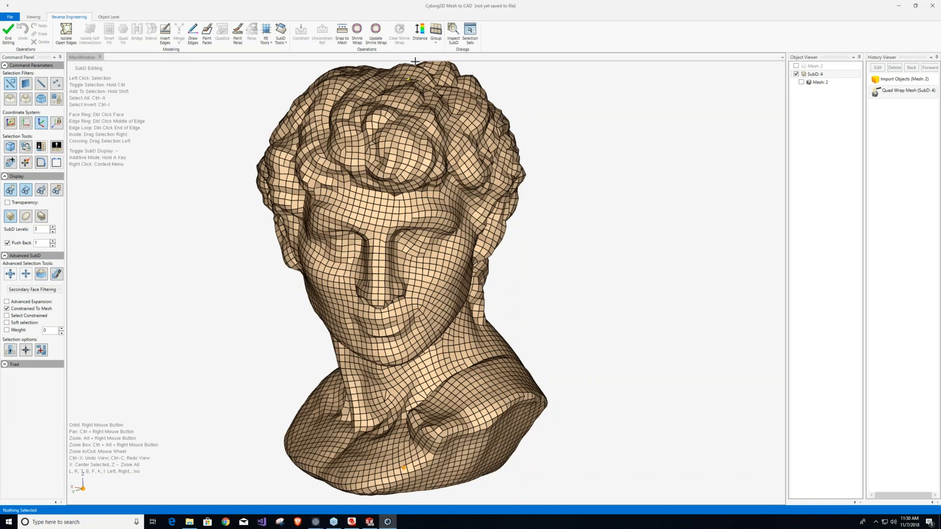
Check the new SubD for open edges with Isolate Open Edges, dismiss the notice and examine the bust from other sides.
click(67, 34)
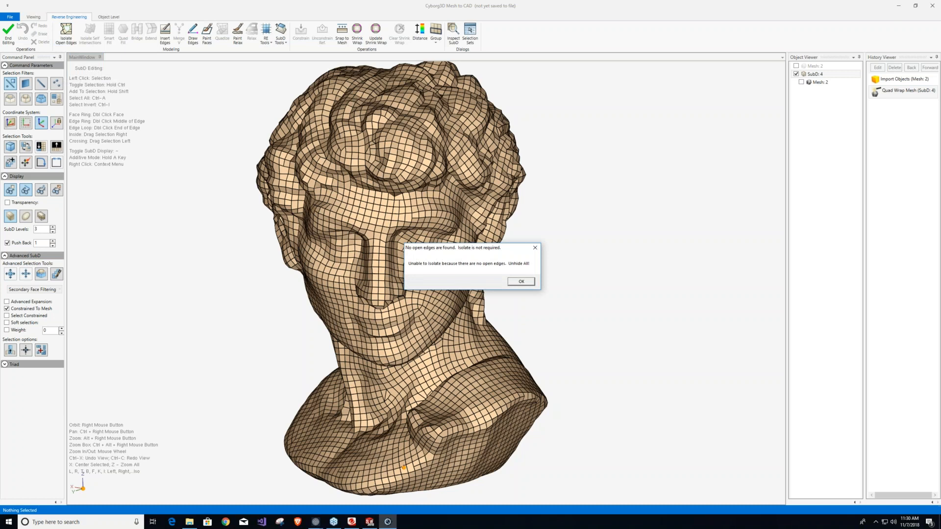
click(526, 284)
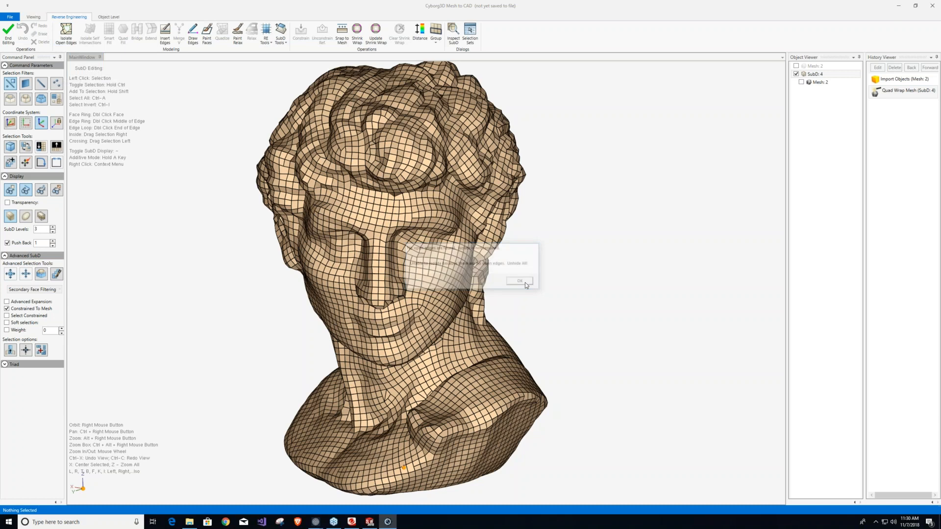
right_drag(363, 384, 518, 374)
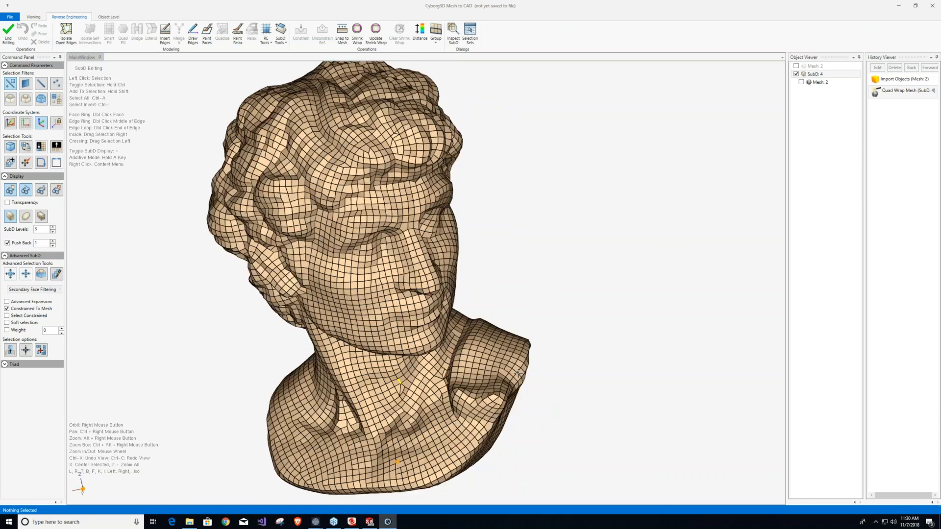
right_drag(330, 350, 254, 264)
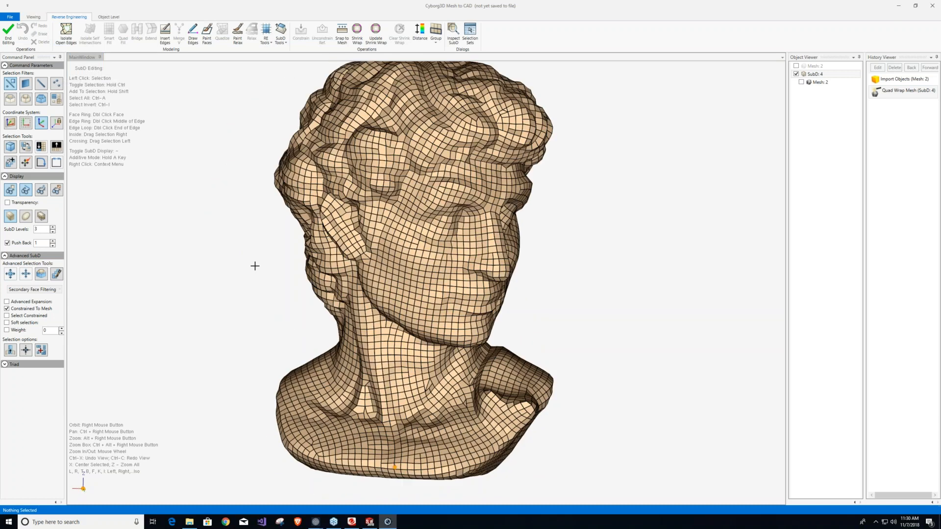
Turn off the SubD's face shading and delete two edges from the tangled internal geometry just above the bust's base.
click(10, 190)
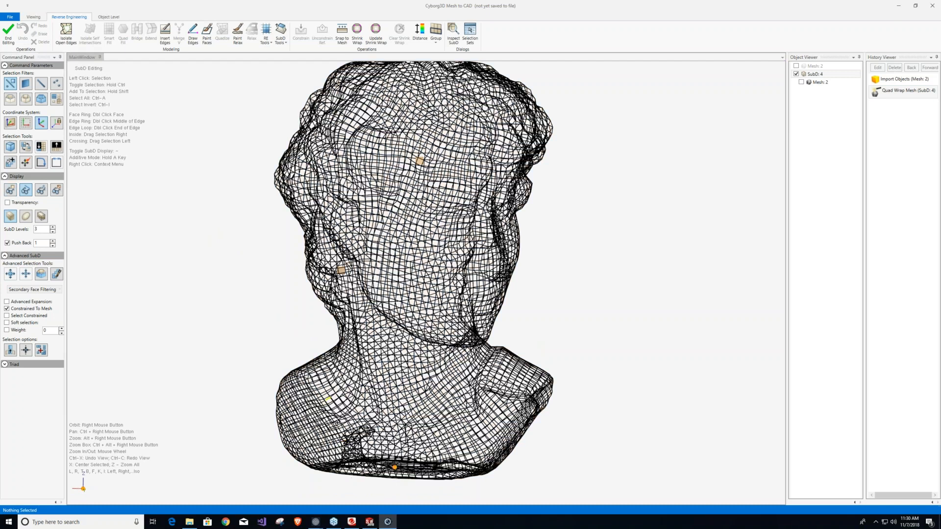
scroll(354, 443, up, 1)
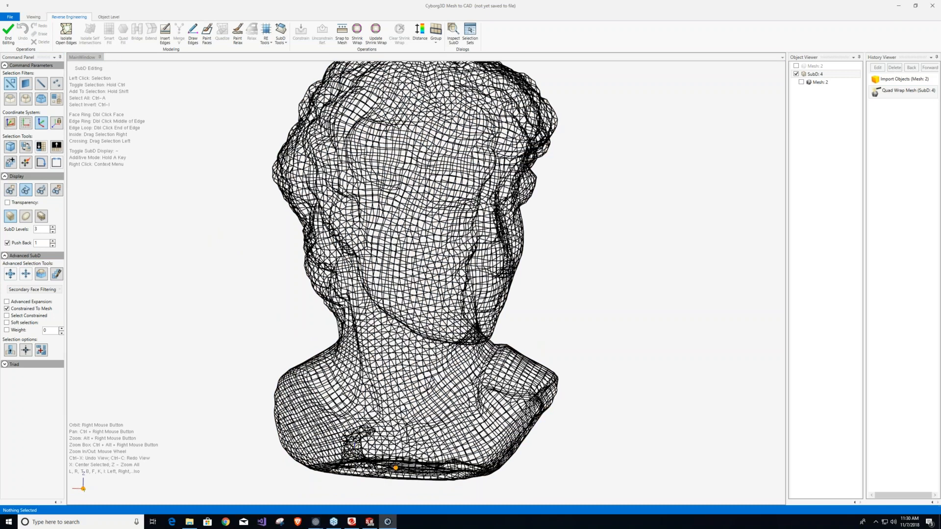
scroll(354, 442, up, 2)
scroll(354, 446, up, 3)
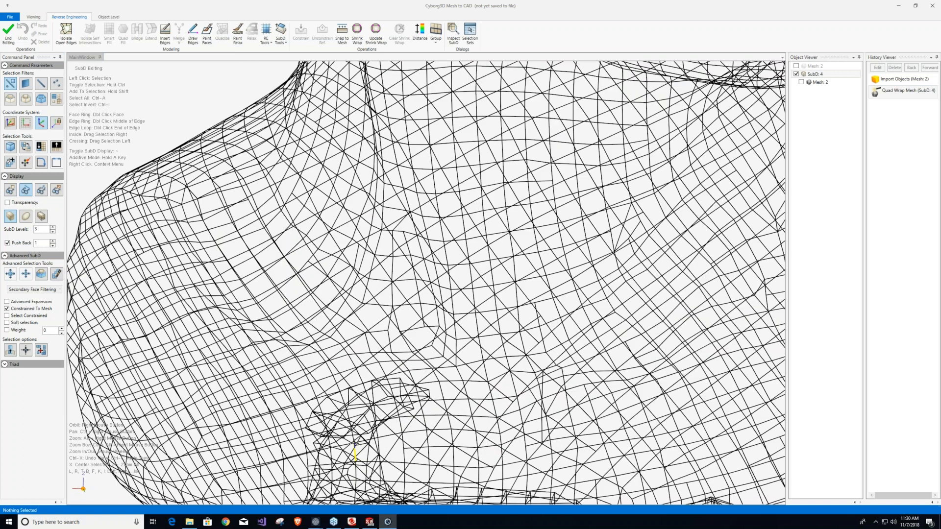
scroll(354, 443, up, 2)
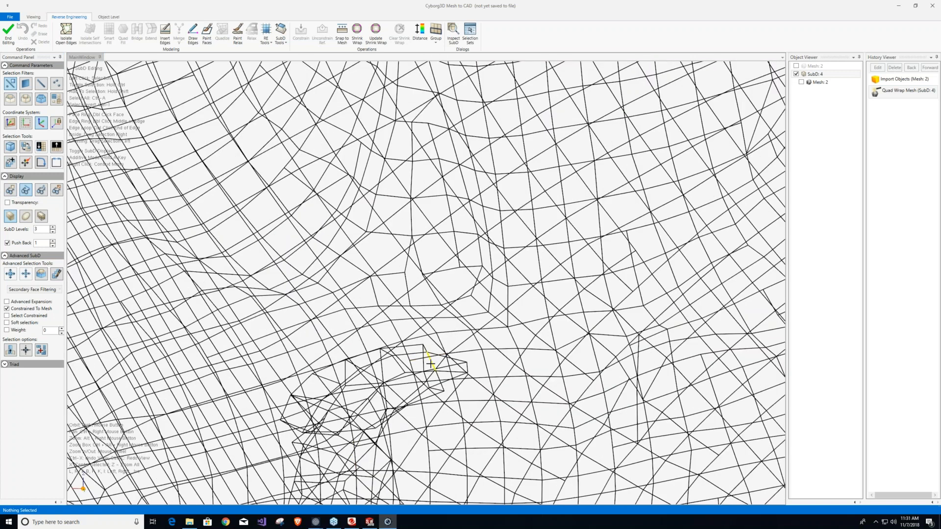
click(431, 365)
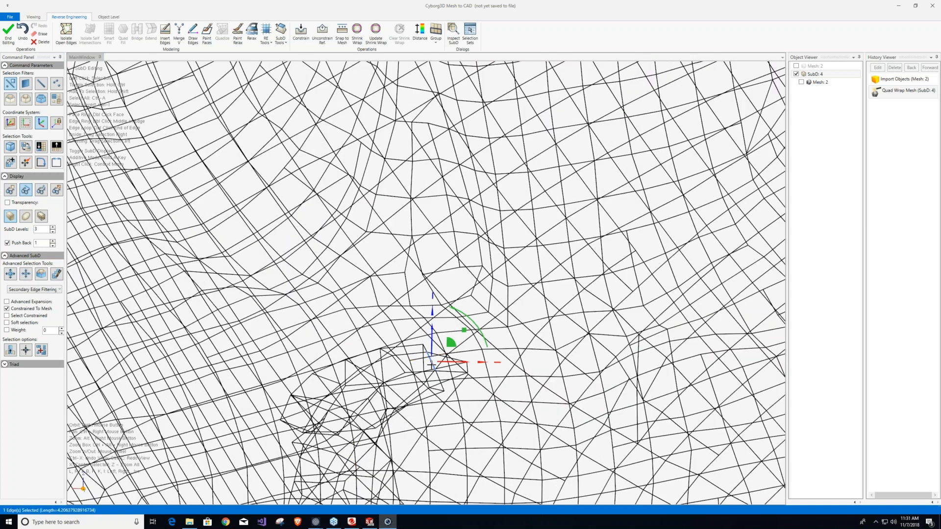
scroll(431, 365, down, 1)
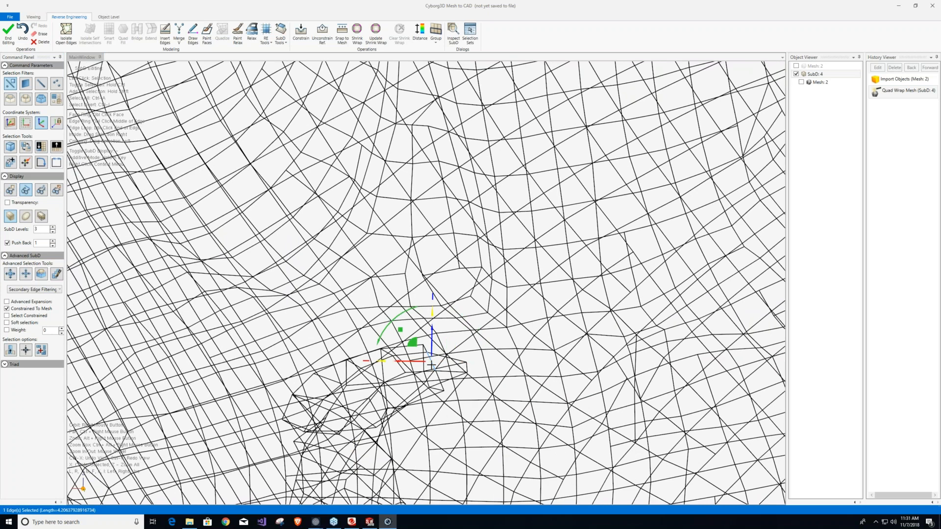
scroll(431, 365, down, 2)
scroll(352, 442, down, 1)
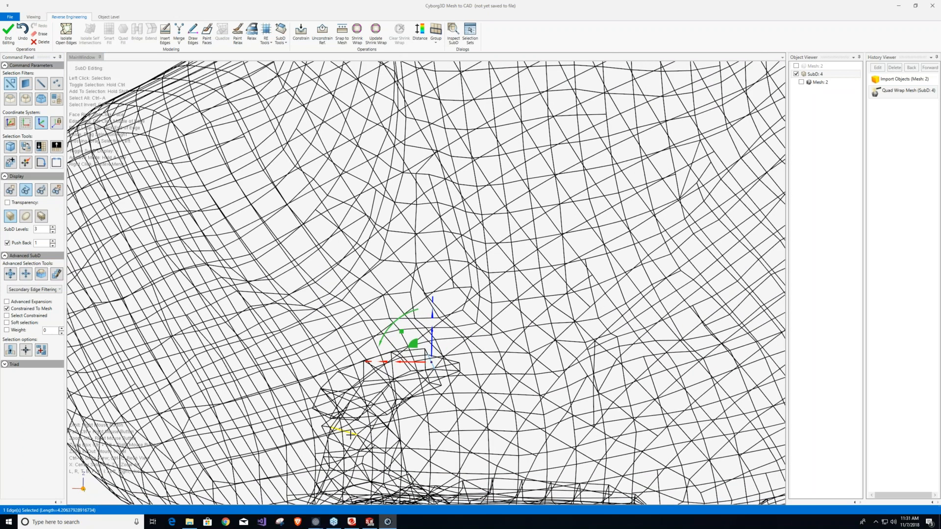
key(Delete)
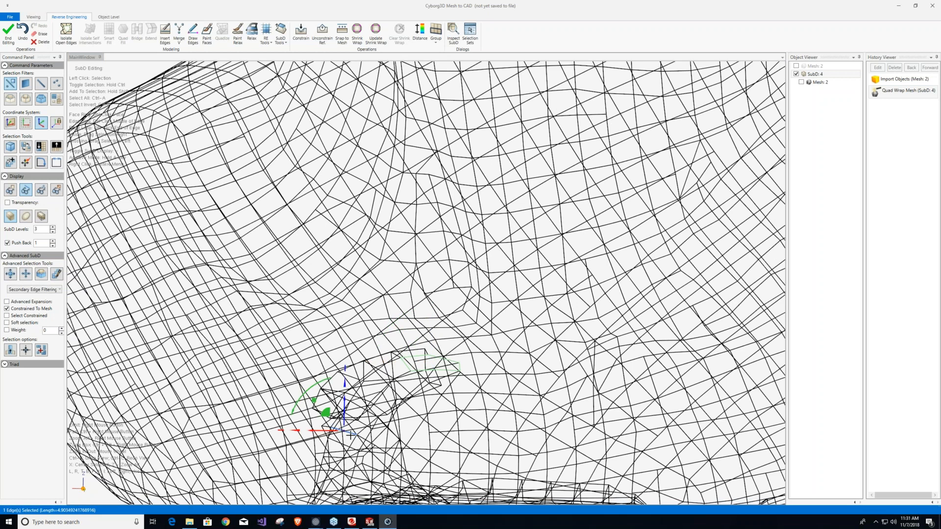
click(398, 310)
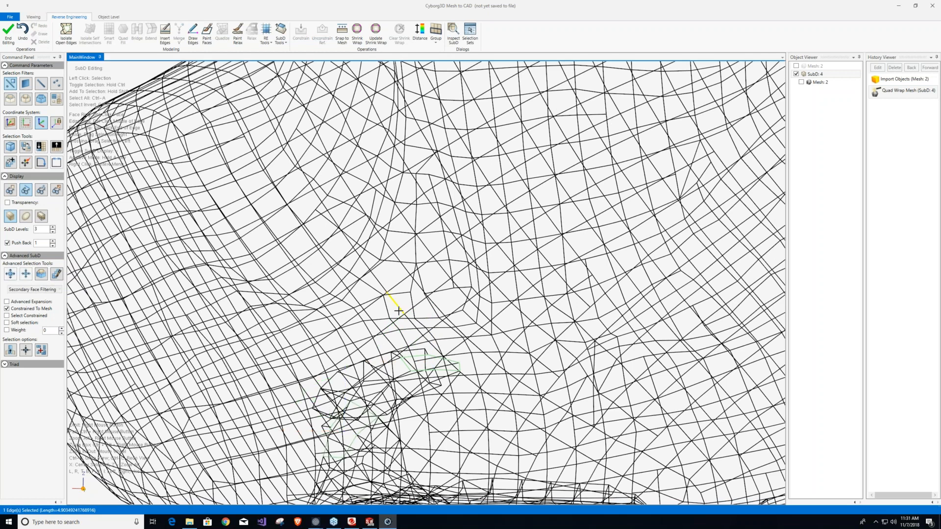
Restore the face shading and isolate the region around the open edges of the internal protrusion.
scroll(398, 310, down, 1)
scroll(399, 310, down, 2)
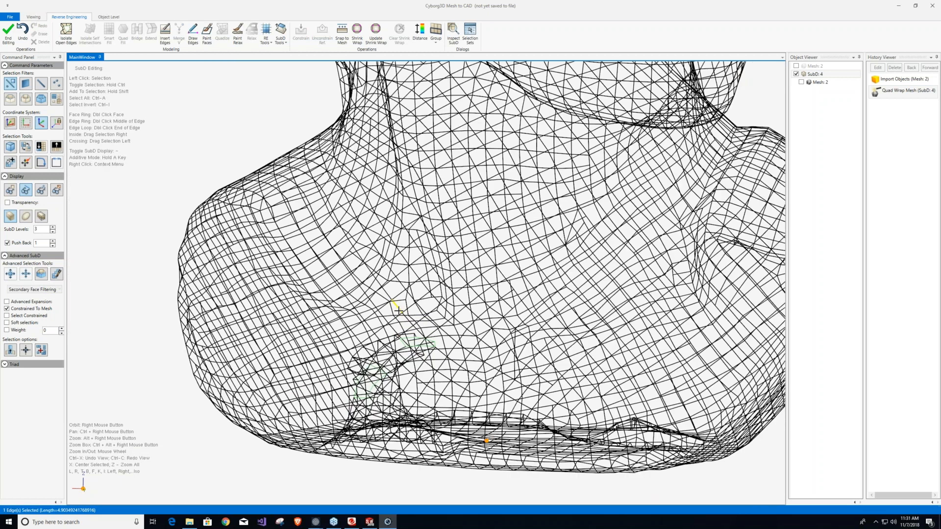
scroll(398, 311, down, 2)
click(11, 192)
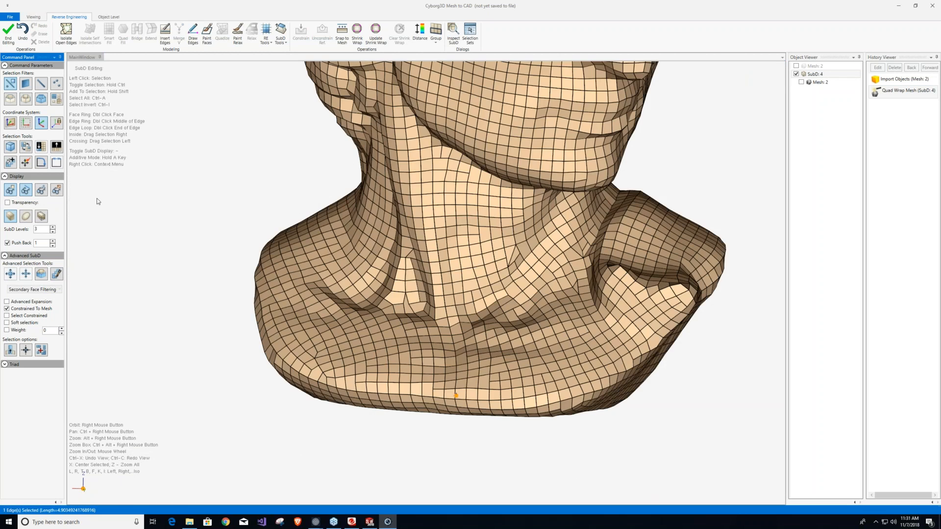
scroll(300, 301, down, 5)
scroll(300, 301, up, 4)
scroll(300, 301, up, 5)
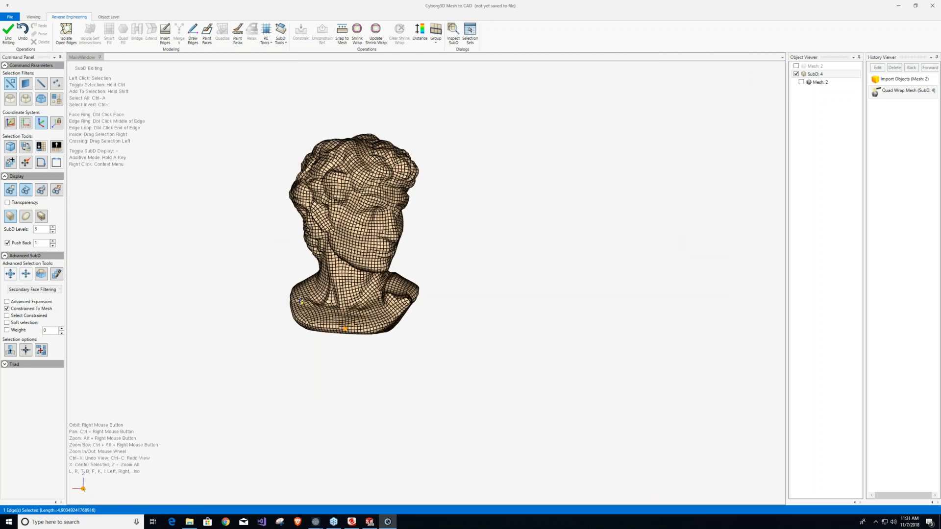
click(66, 34)
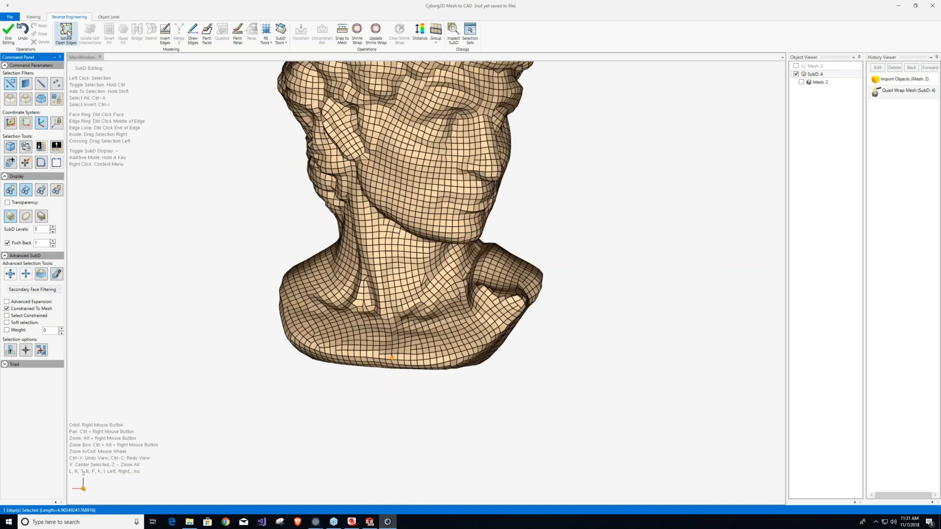
scroll(392, 392, up, 5)
right_drag(368, 356, 387, 322)
click(463, 240)
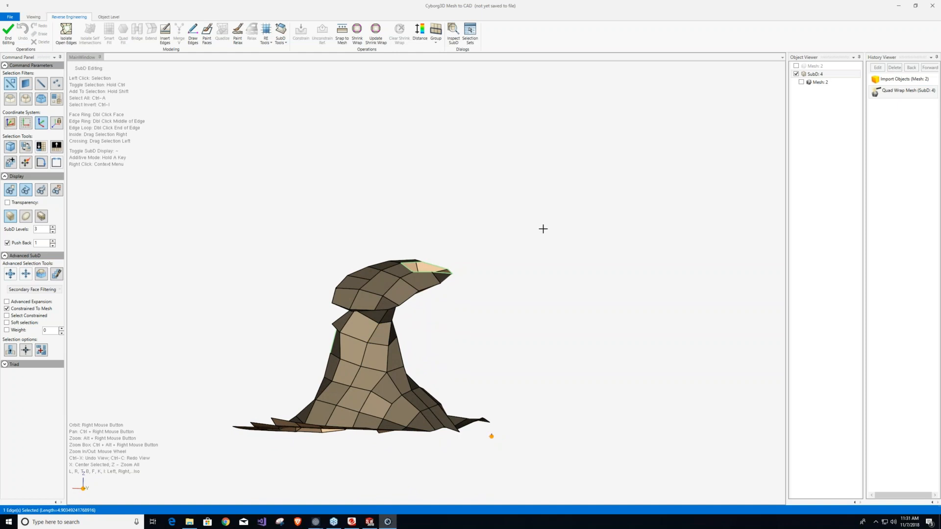
Try removing most of the internal protrusion by deleting two different selections of its vertices, undoing each deletion.
drag(543, 229, 219, 392)
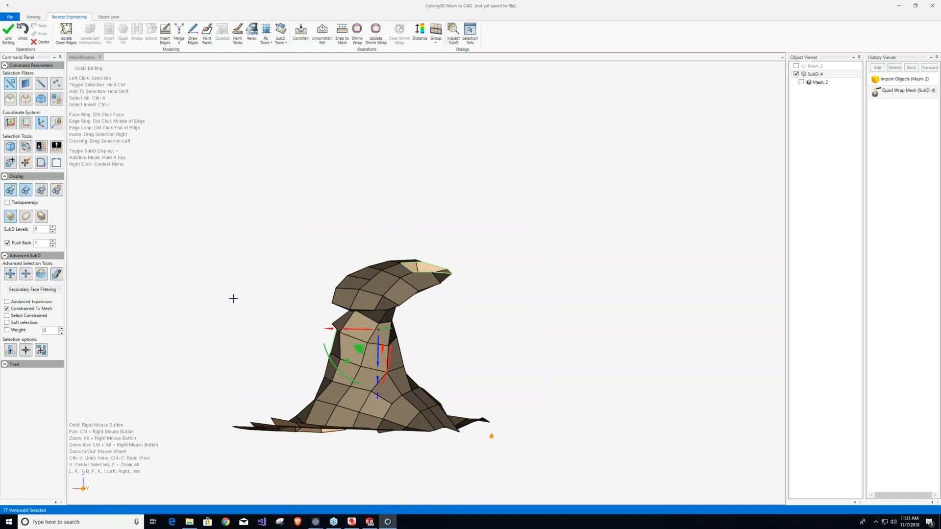
key(Delete)
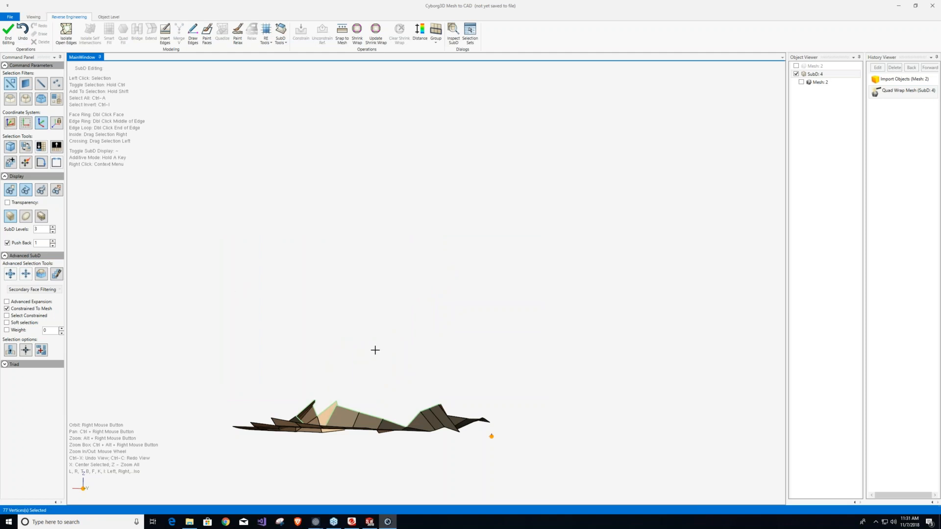
mouse_move(376, 350)
right_down()
mouse_move(382, 363)
mouse_move(390, 342)
right_up()
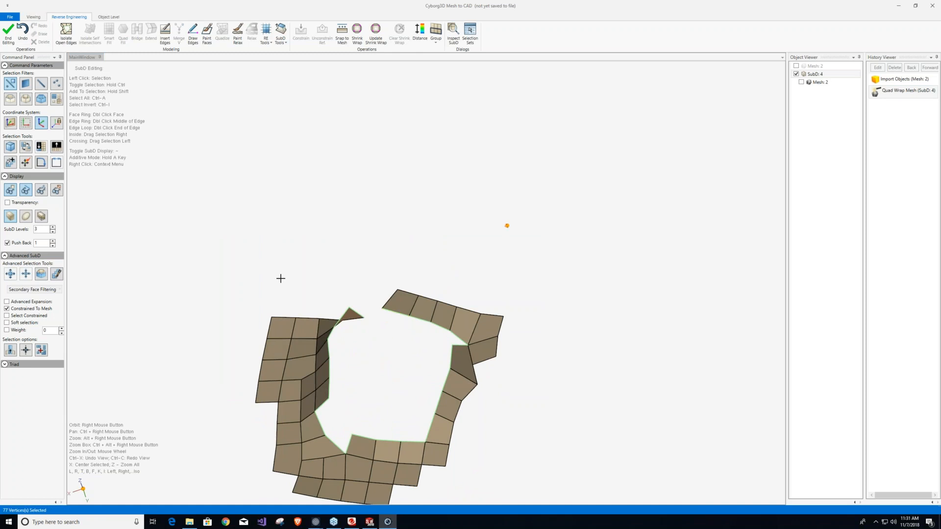
click(22, 32)
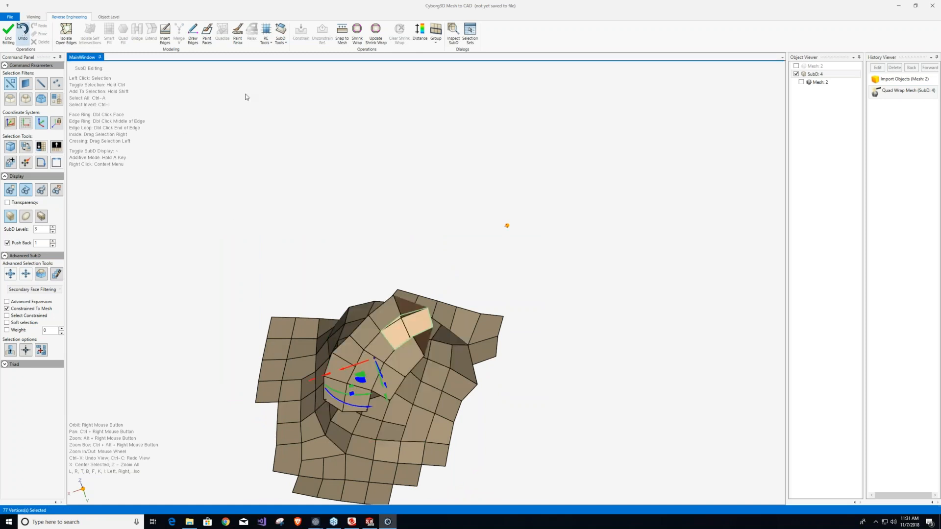
right_drag(302, 281, 282, 245)
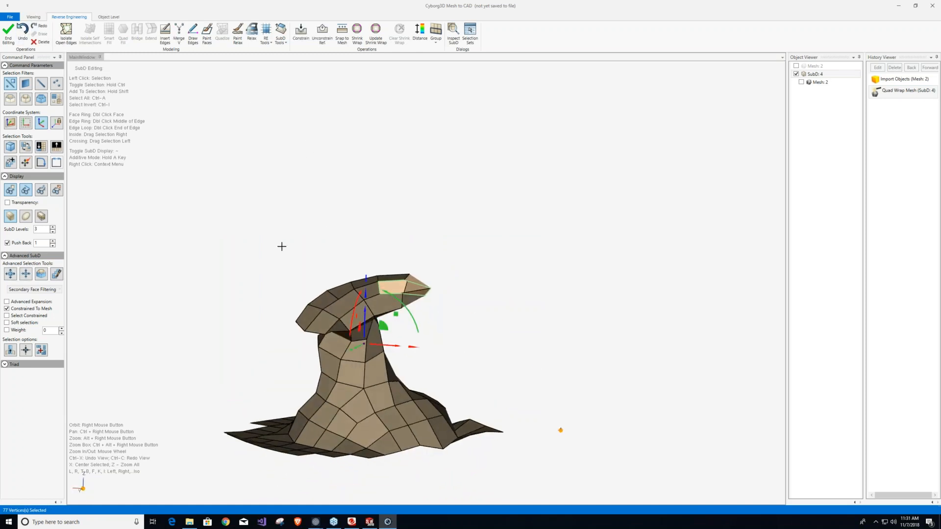
drag(294, 285, 490, 397)
key(Delete)
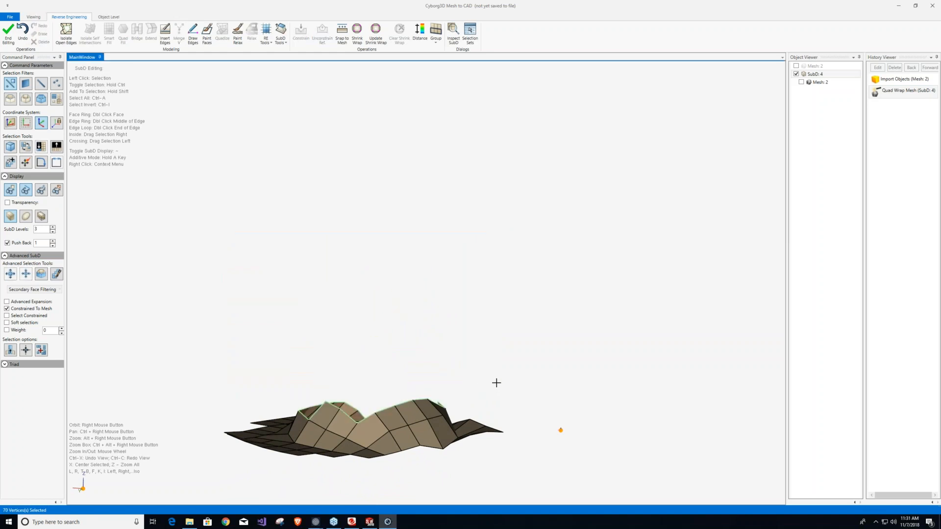
right_drag(389, 311, 282, 246)
key(ctrl+z)
Delete only the vertices of the protrusion's mushroom-like upper part, keeping its sloped lower base.
drag(251, 224, 468, 357)
key(Delete)
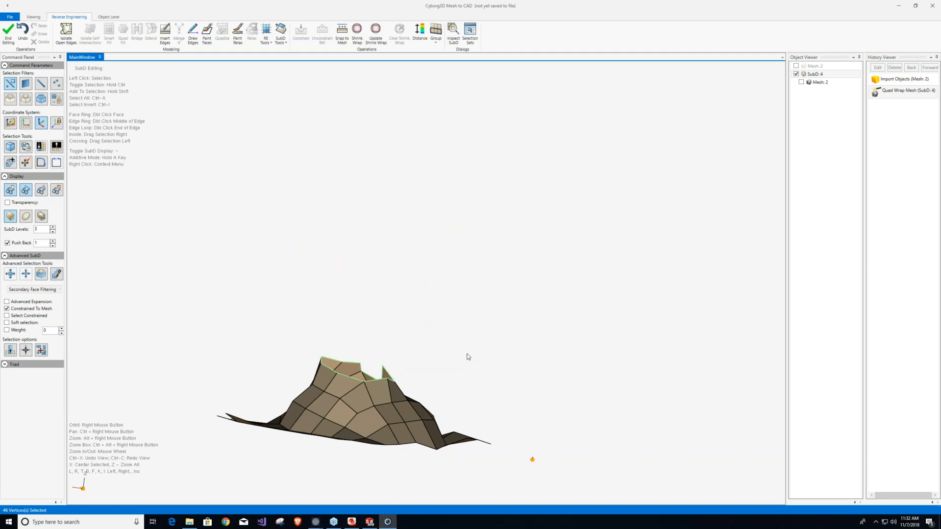
Close the round hole at the end of the trimmed protrusion with Quad Fill, starting from one of its boundary edges.
right_drag(405, 274, 360, 383)
scroll(353, 340, up, 4)
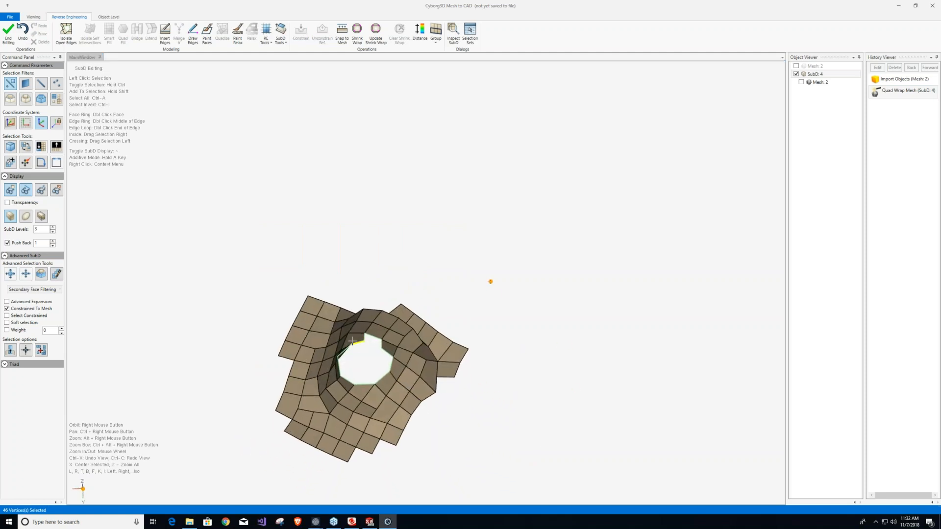
right_drag(352, 340, 328, 335)
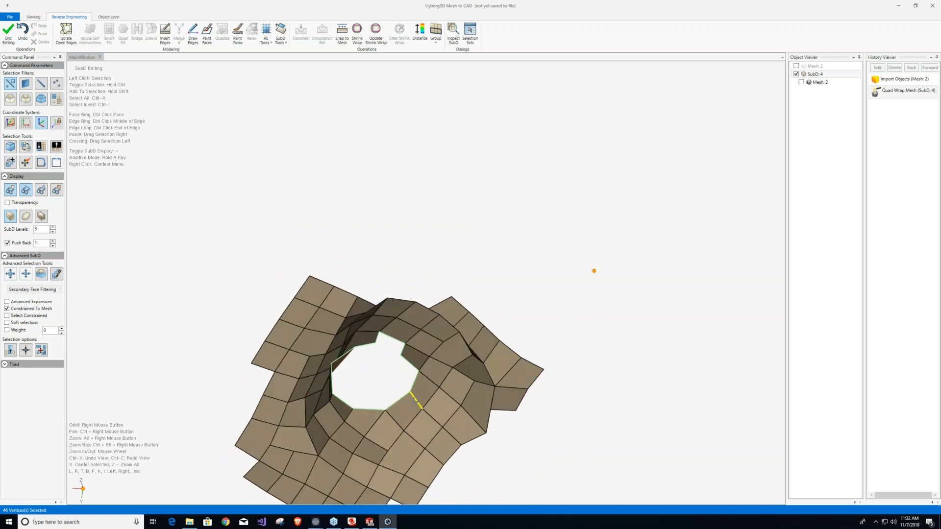
click(397, 398)
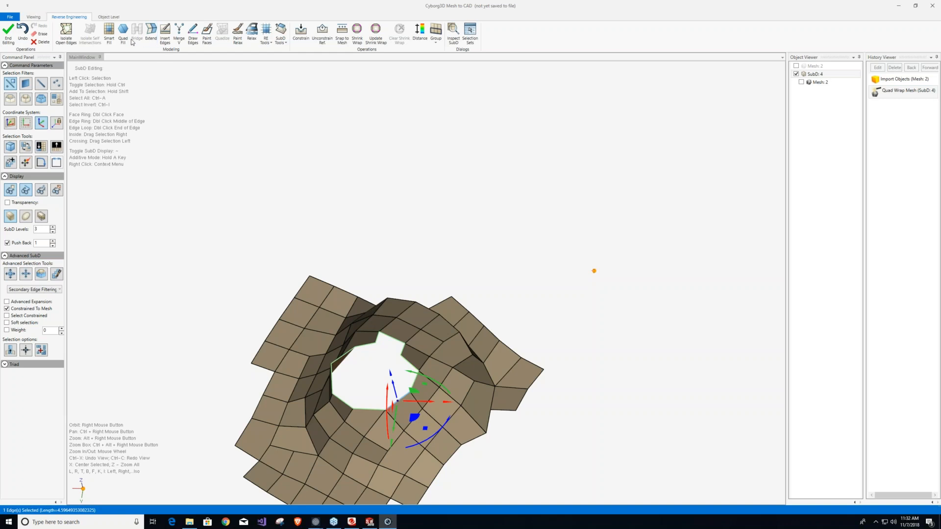
right_click(350, 245)
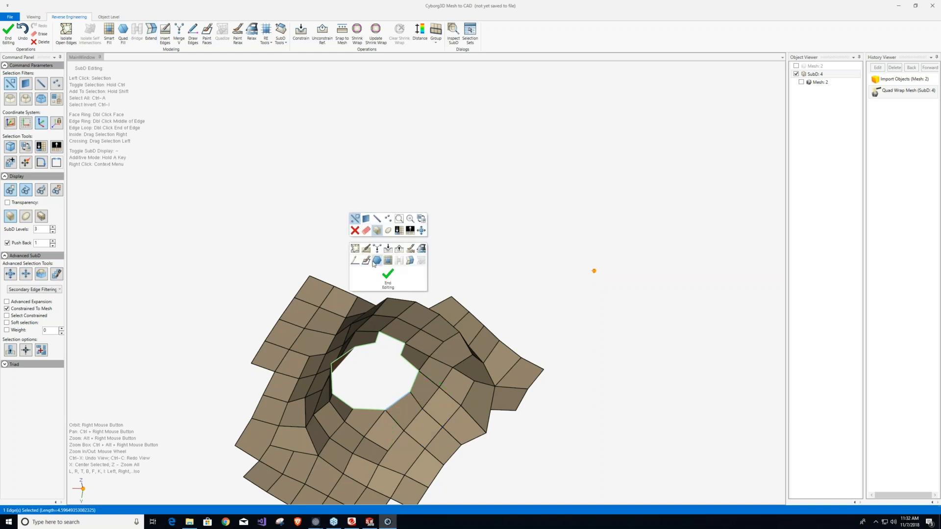
click(377, 262)
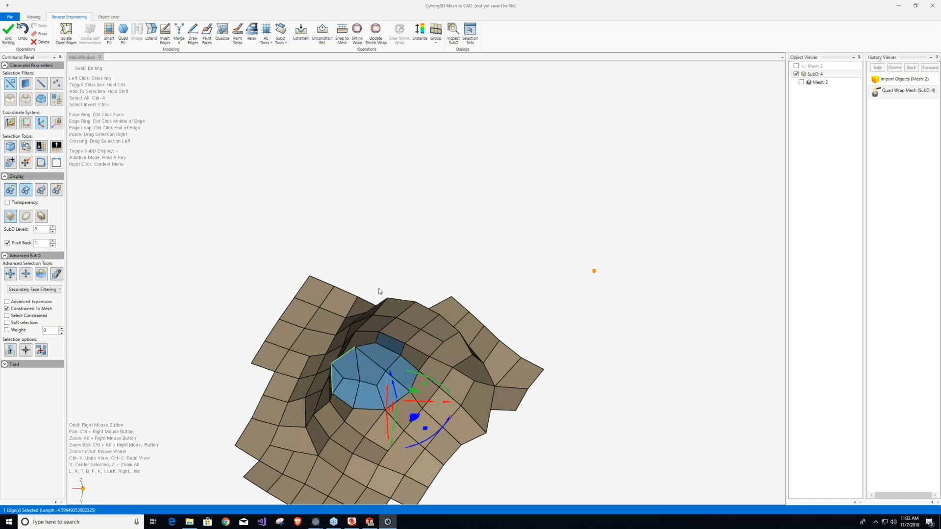
right_drag(370, 372, 434, 360)
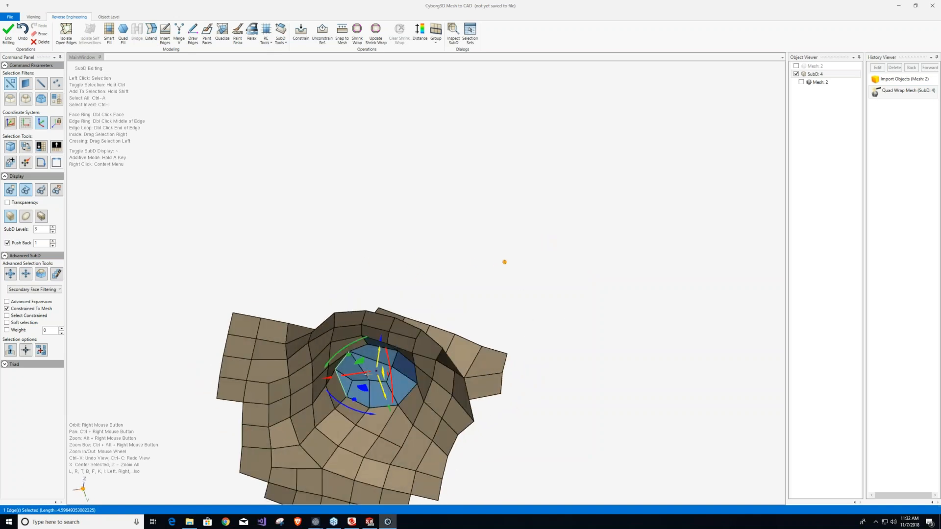
Delete three adjoining faces of the filled cap along the remaining open edges of the protrusion's end.
scroll(338, 368, up, 2)
scroll(338, 369, up, 5)
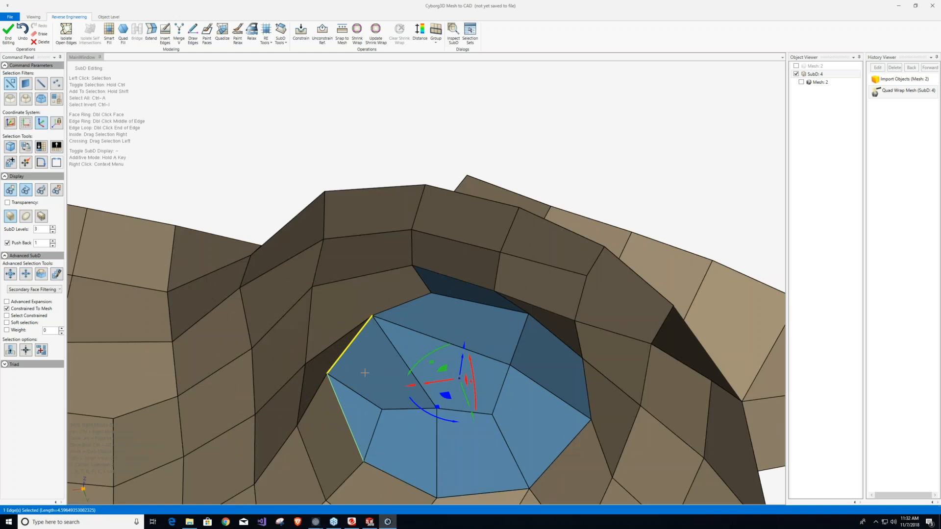
click(365, 429)
shift+click(366, 429)
shift+click(406, 444)
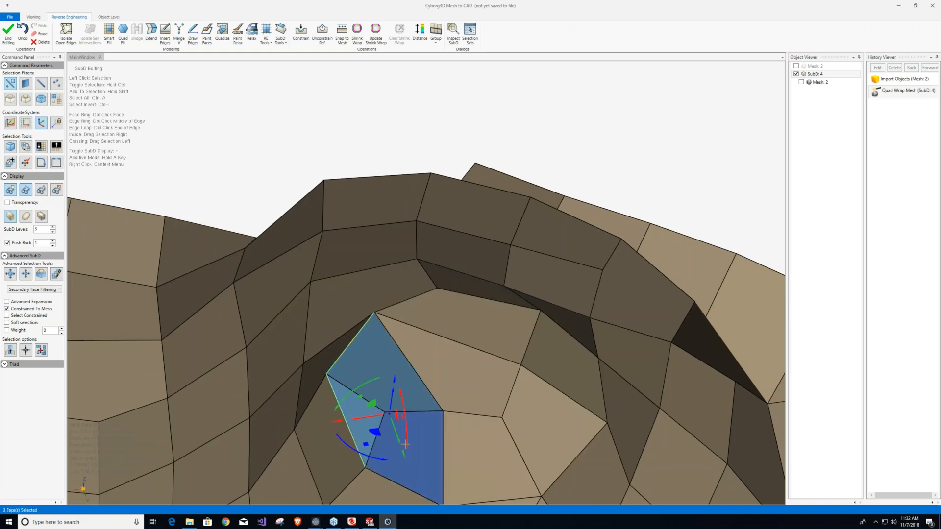
key(Delete)
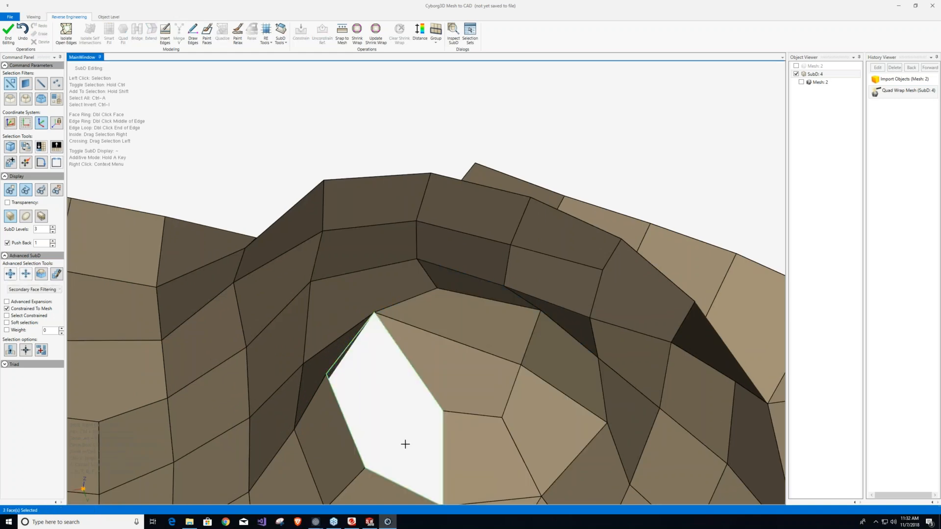
Close the opening in the cap with Smart Fill, starting from one of its boundary edges.
click(418, 368)
right_click(418, 369)
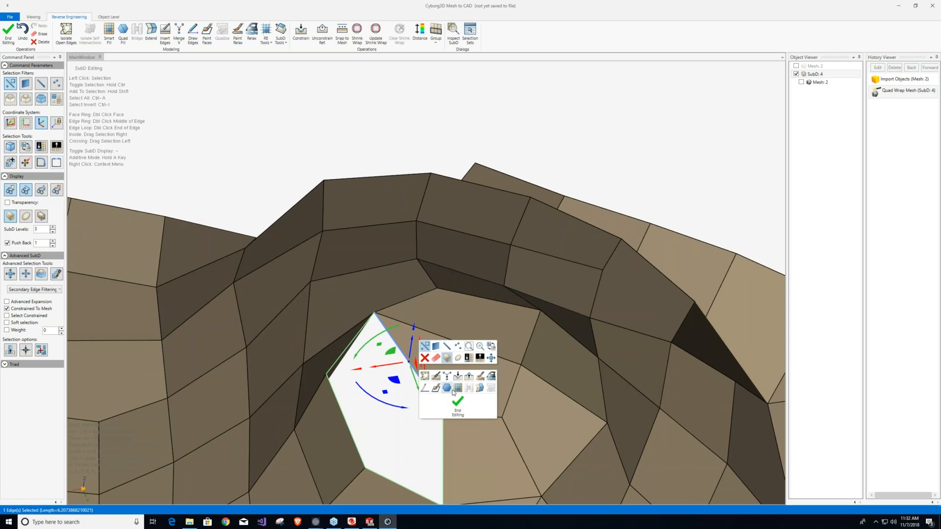
click(446, 389)
scroll(406, 369, down, 2)
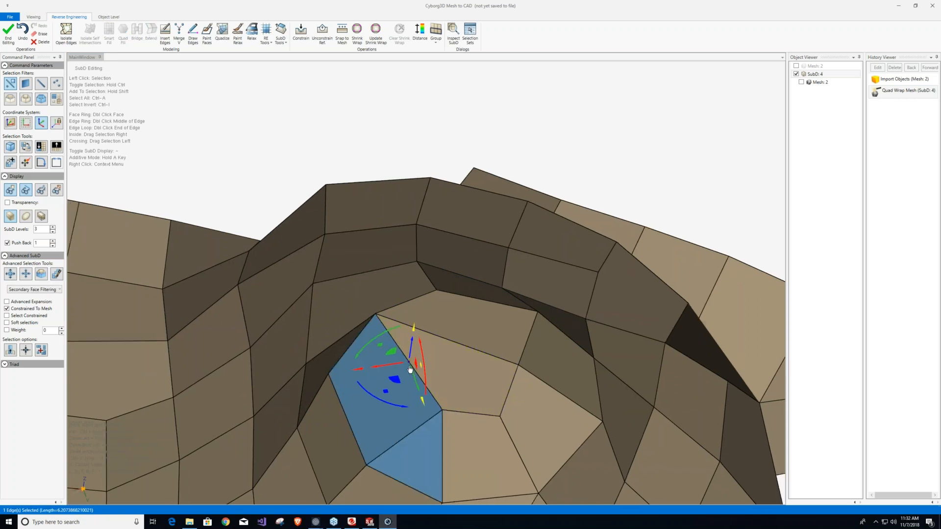
scroll(406, 369, down, 5)
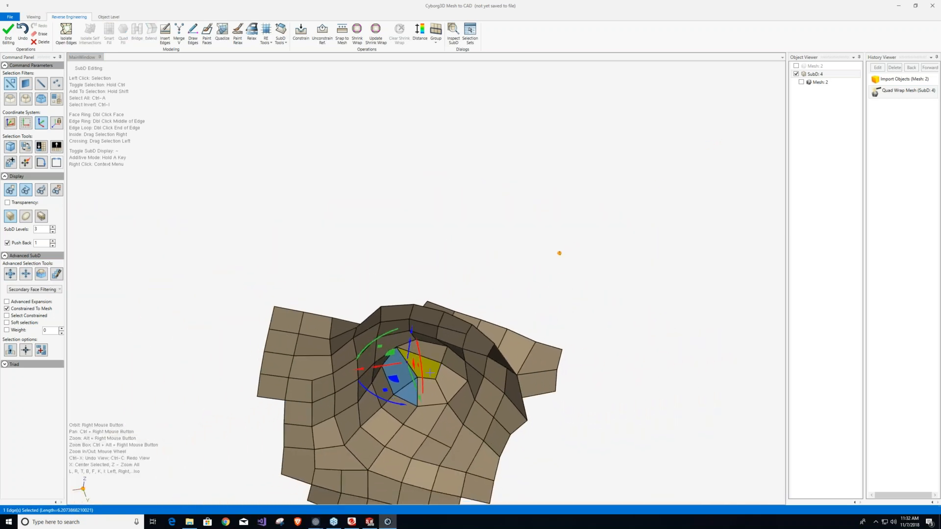
Select a cap face, expand the selection four rings over the protrusion, and remove the selected faces' reference constraints.
right_drag(437, 425, 347, 239)
click(431, 368)
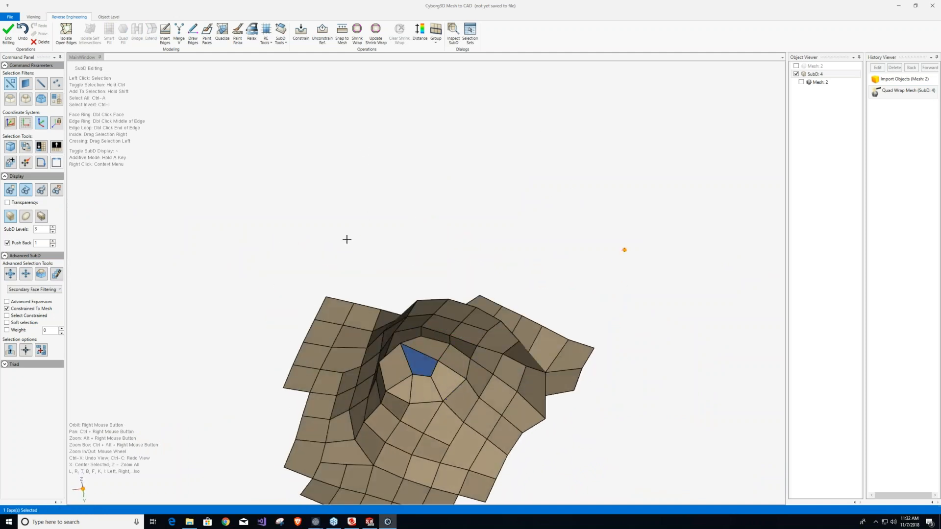
click(10, 278)
click(10, 274)
click(10, 274)
click(10, 274)
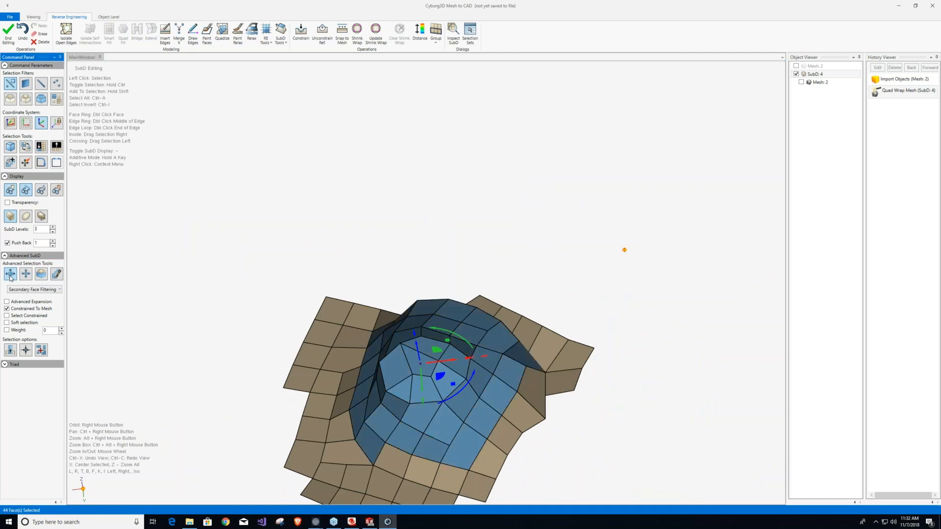
right_drag(417, 309, 404, 257)
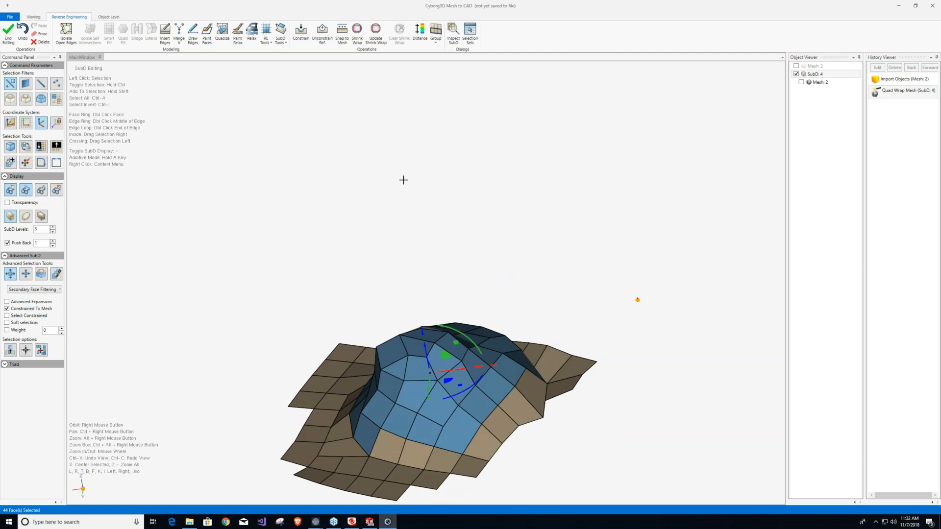
right_click(406, 215)
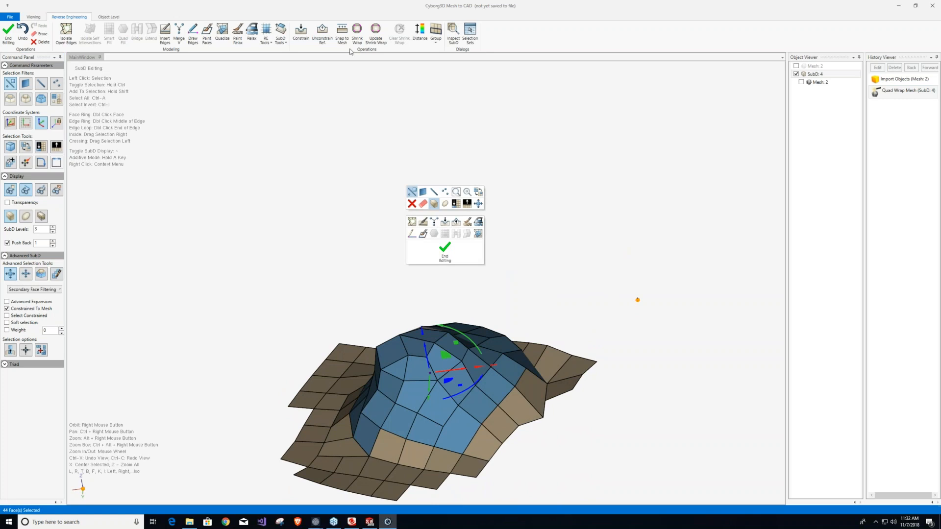
click(457, 224)
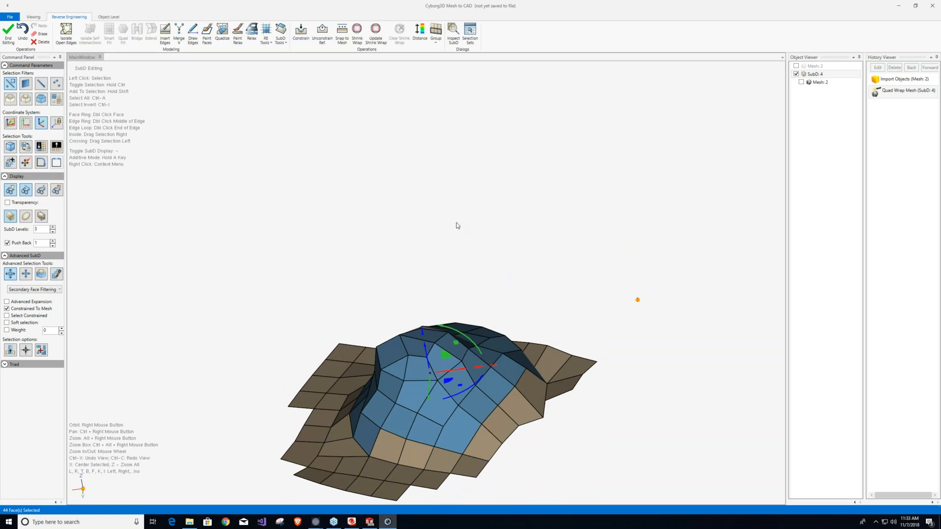
click(333, 49)
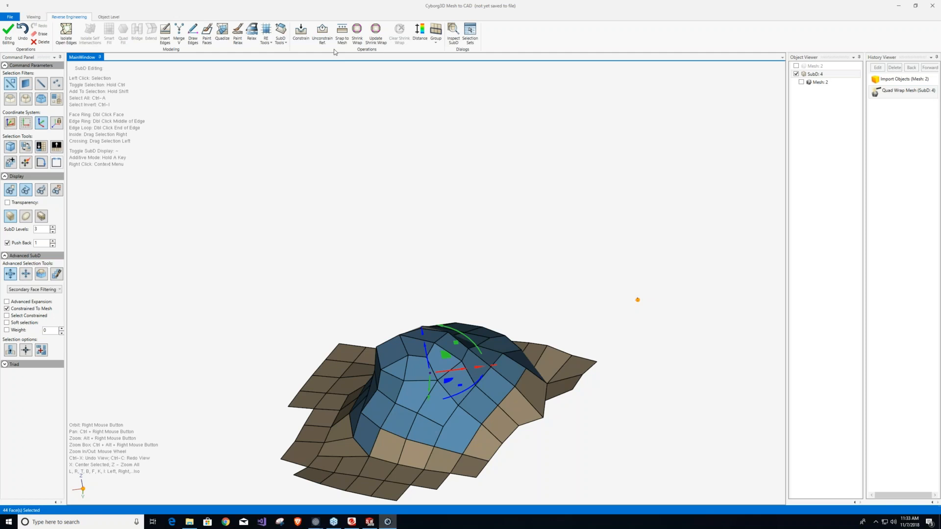
Relax the selected protrusion faces with a value of 213 and accept the result.
click(252, 33)
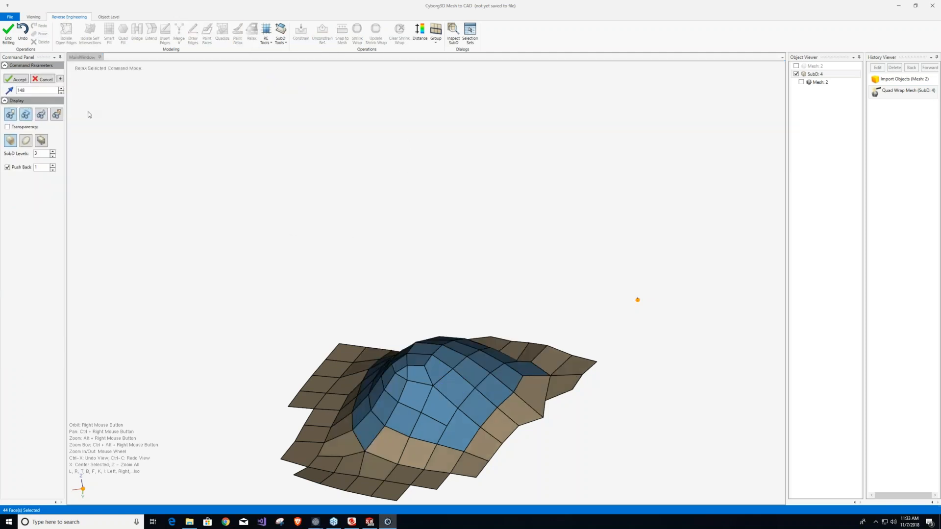
scroll(329, 214, down, 4)
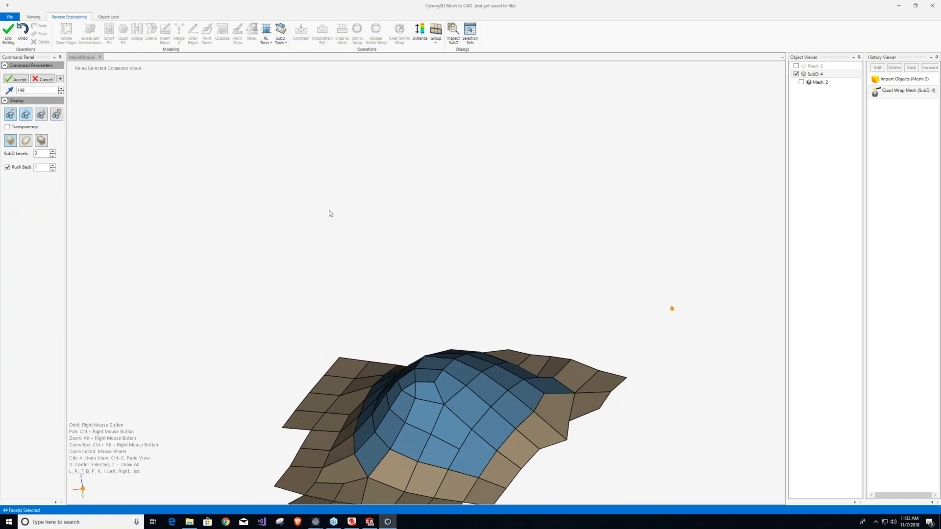
scroll(353, 265, up, 5)
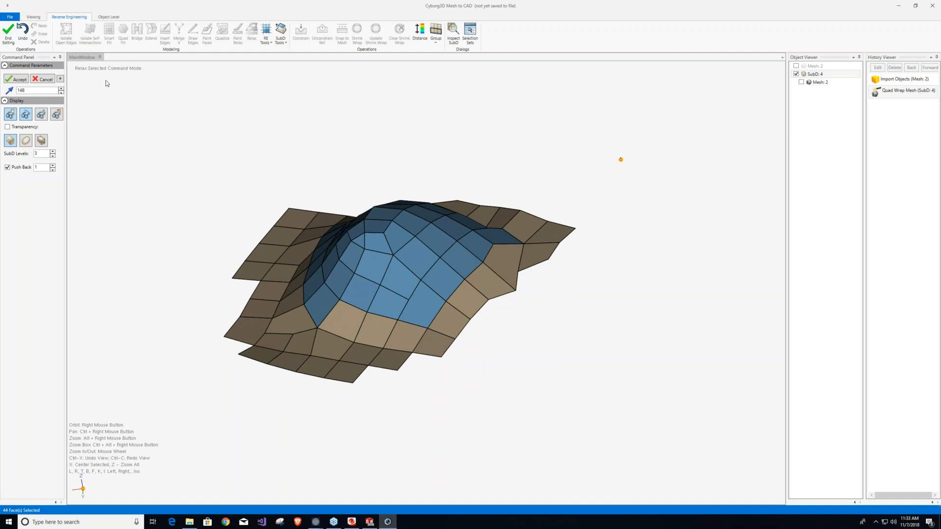
drag(61, 92, 491, 110)
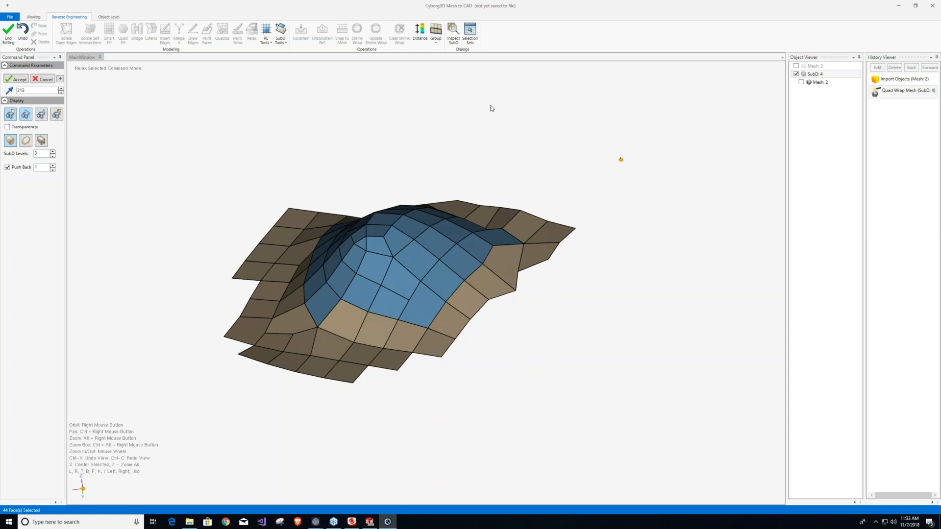
click(9, 35)
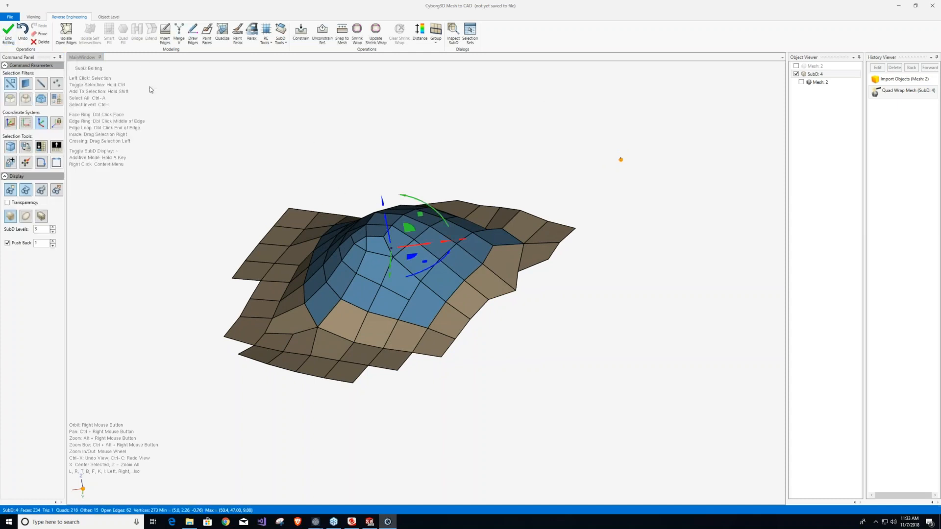
End the open-edge isolation to show the whole bust again and clear the selection.
click(66, 35)
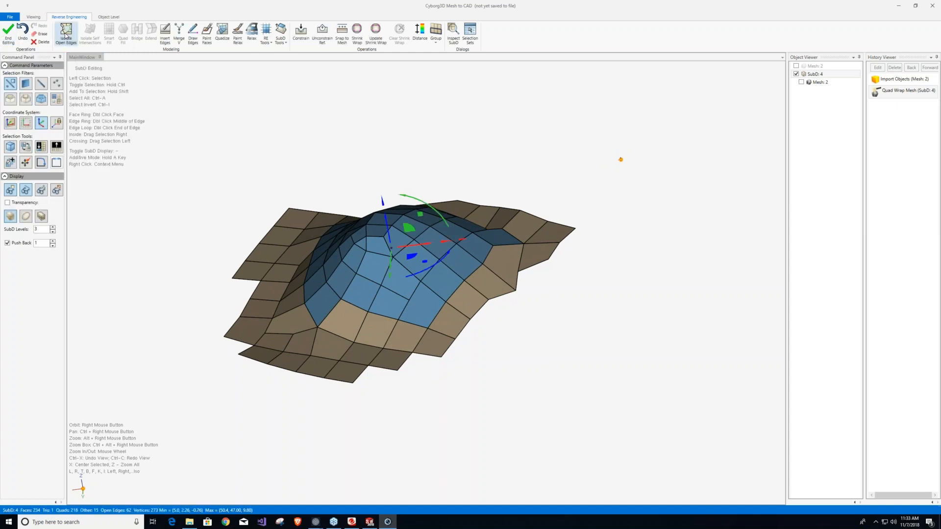
scroll(321, 275, down, 8)
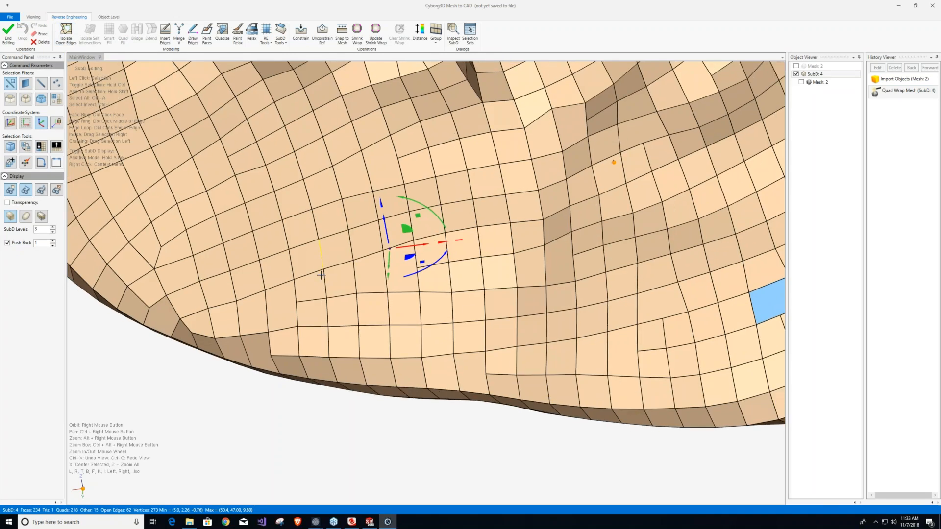
scroll(320, 268, down, 9)
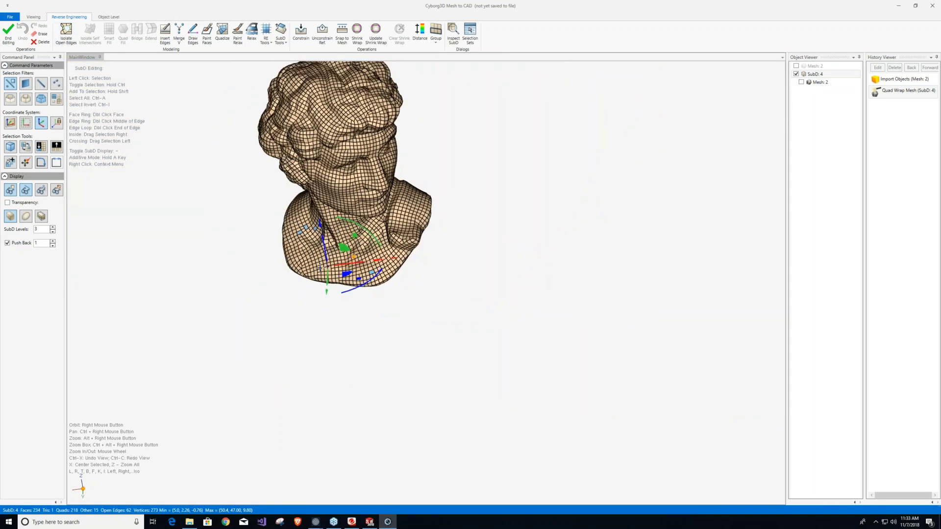
scroll(295, 70, up, 2)
scroll(320, 95, up, 5)
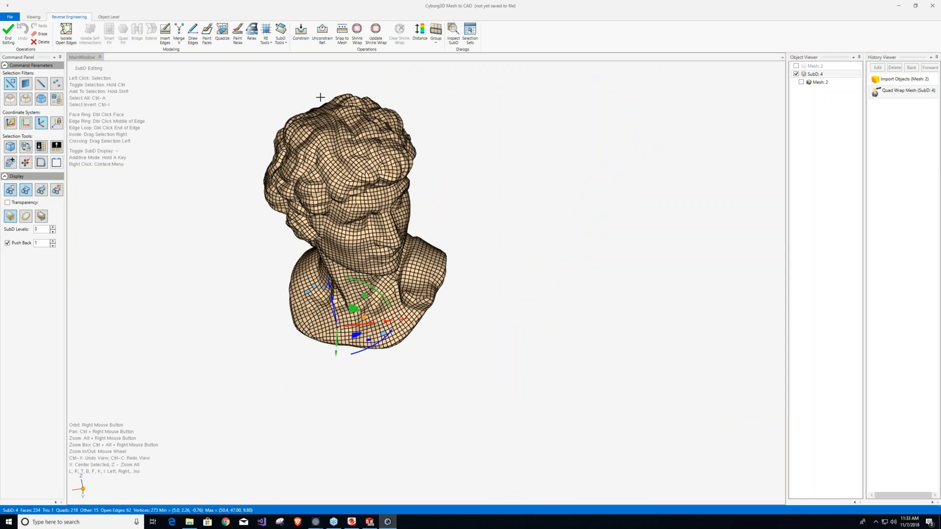
right_drag(553, 272, 573, 219)
click(573, 219)
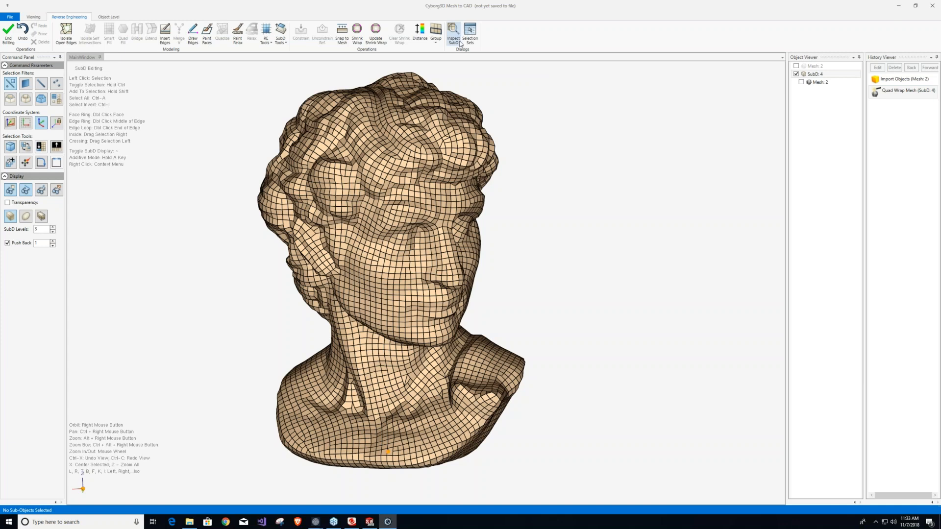
Display the bust as a smooth SubD surface with the control faces and edge lines hidden.
click(234, 118)
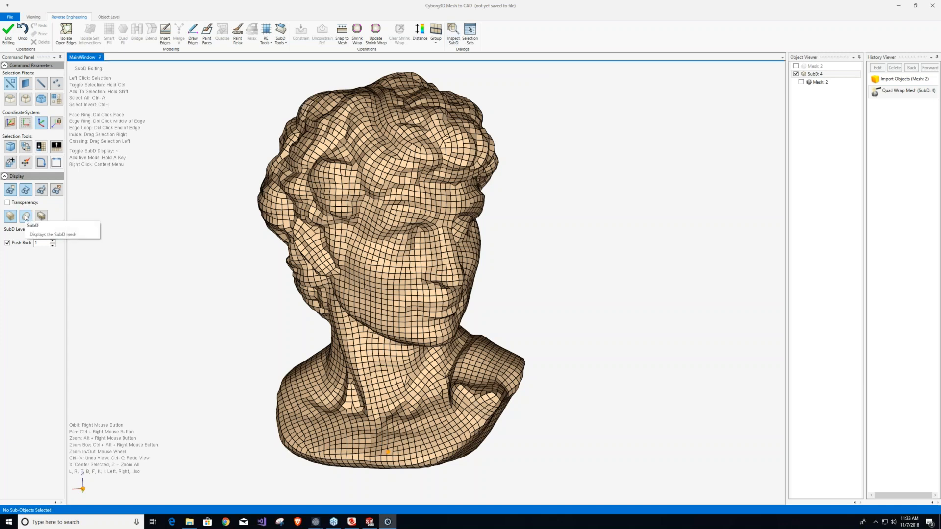
click(25, 216)
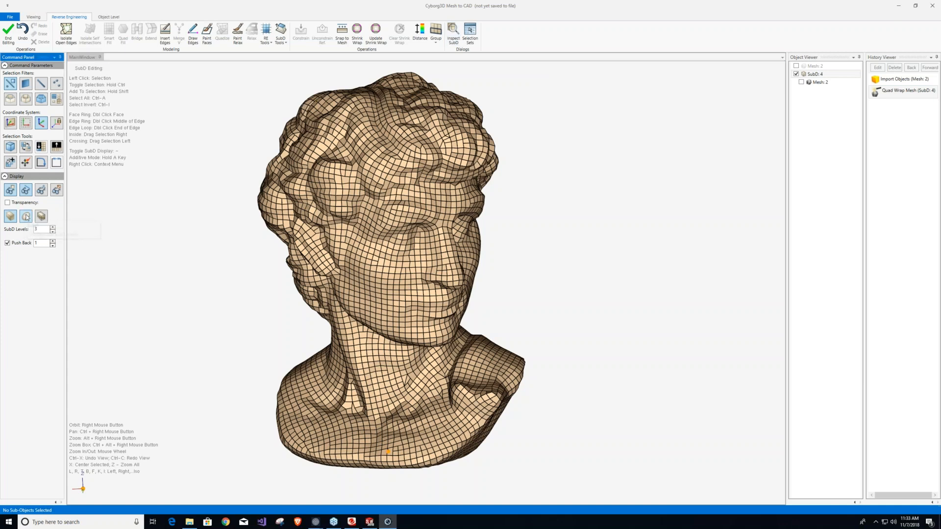
click(26, 190)
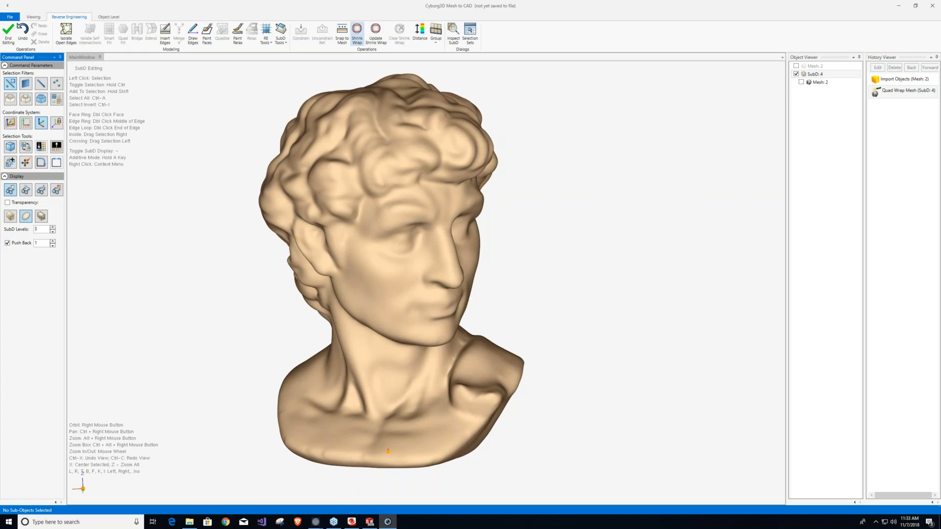
Start Shrink Wrap on the SubD, enable the command preview, and set the shrink wrap value to 2.
click(357, 35)
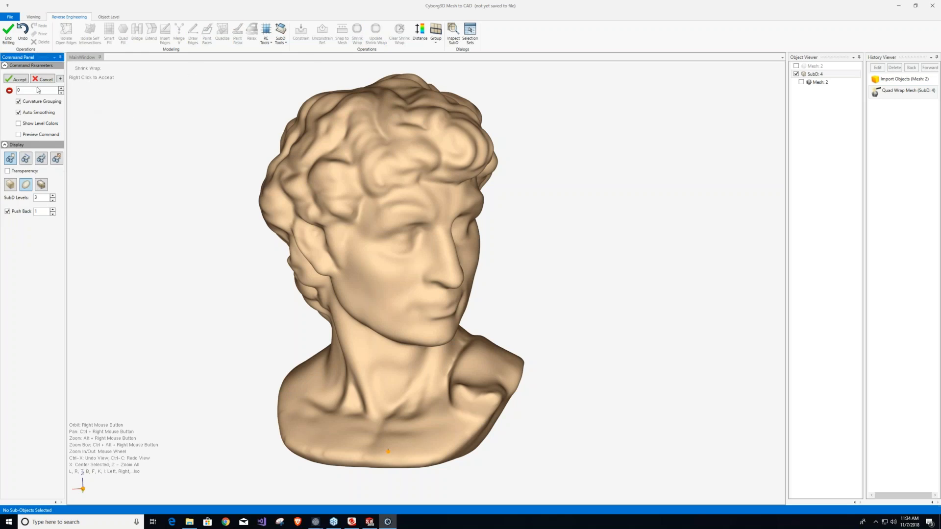
click(18, 135)
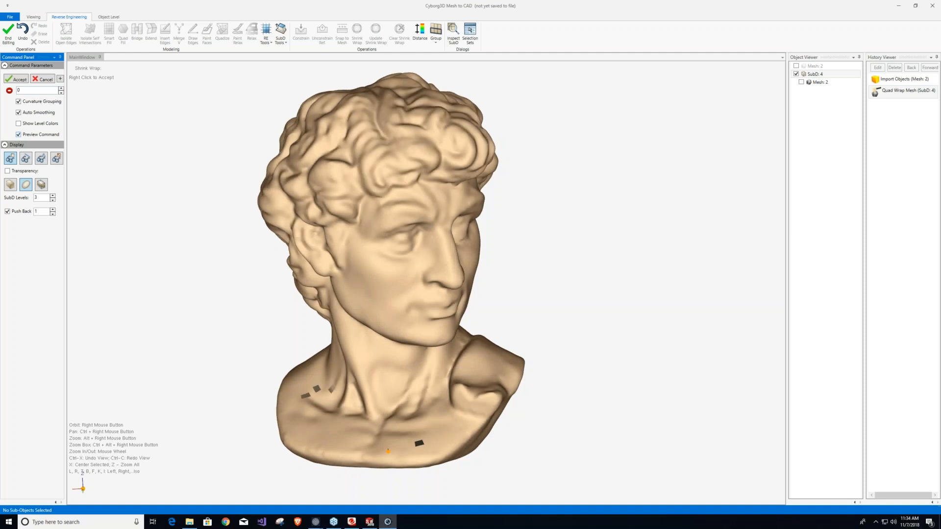
mouse_move(421, 316)
right_down()
mouse_move(278, 316)
mouse_move(287, 177)
mouse_move(353, 128)
mouse_move(297, 146)
mouse_move(439, 354)
mouse_move(424, 310)
right_up()
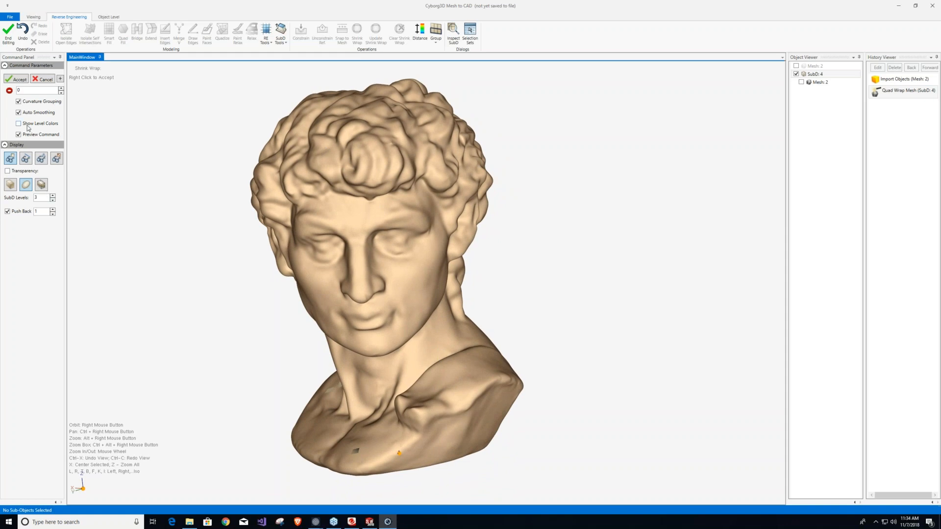
drag(30, 91, 7, 94)
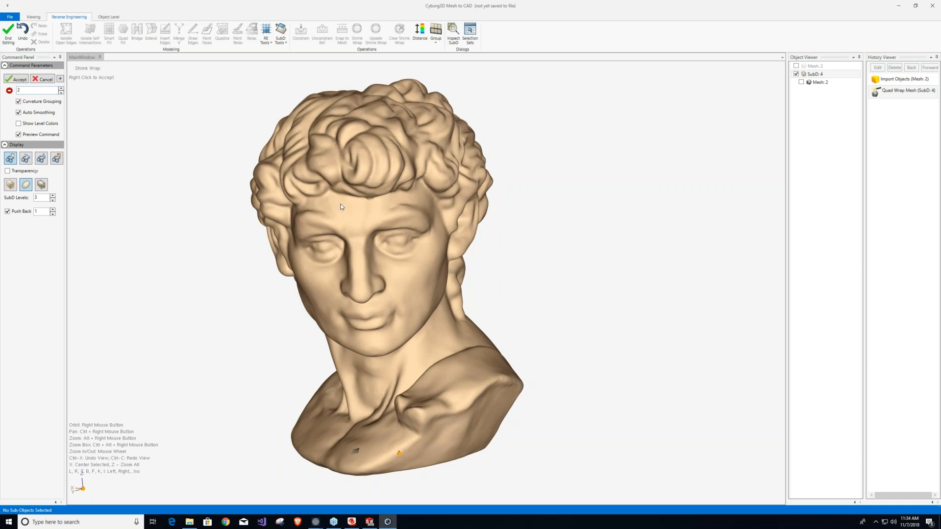
right_drag(343, 205, 353, 201)
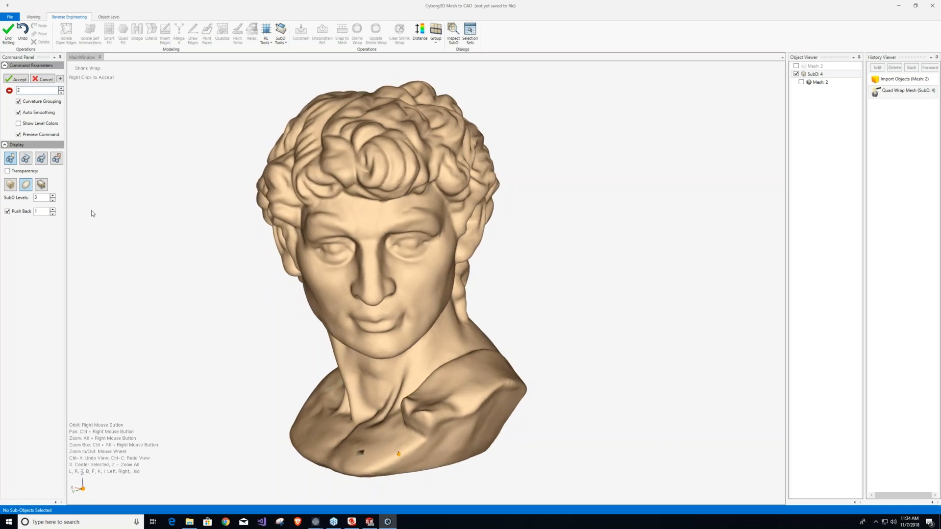
Set the SubD display levels to 2 for the shrink wrap preview.
click(53, 201)
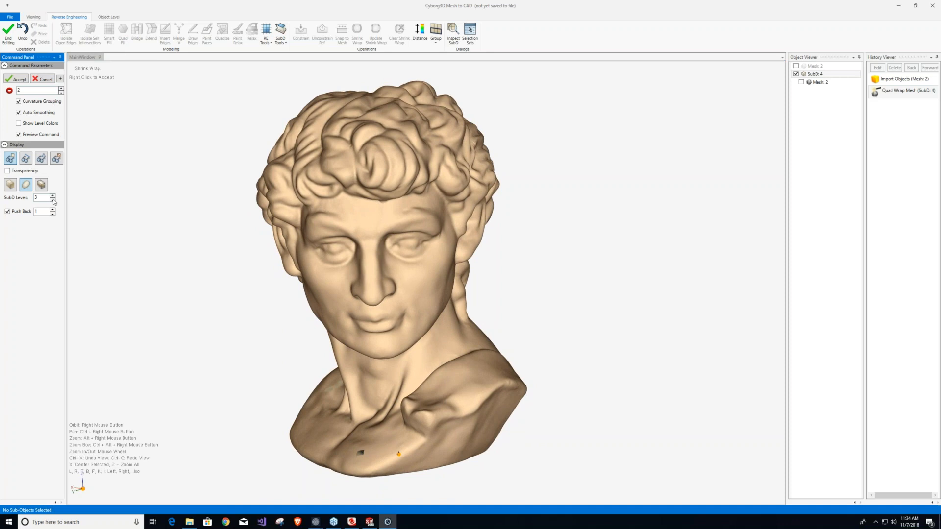
click(53, 201)
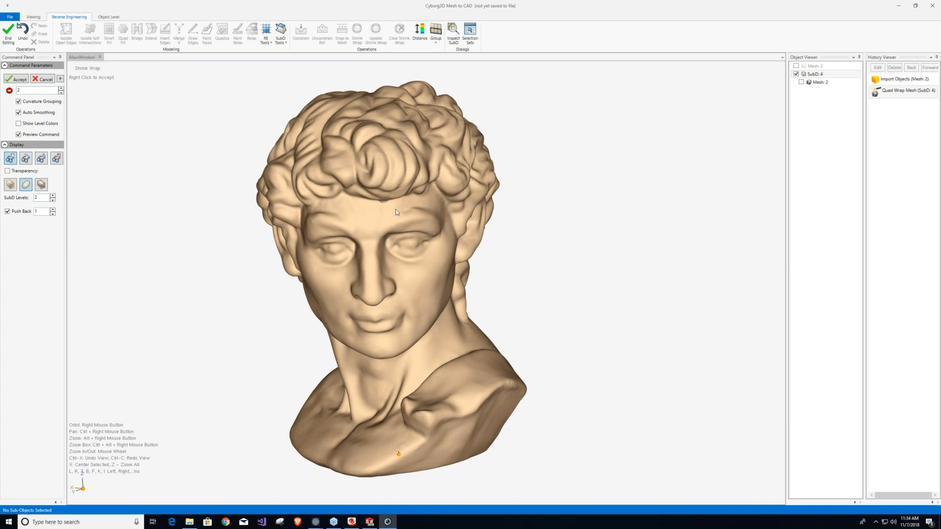
right_drag(396, 218, 410, 200)
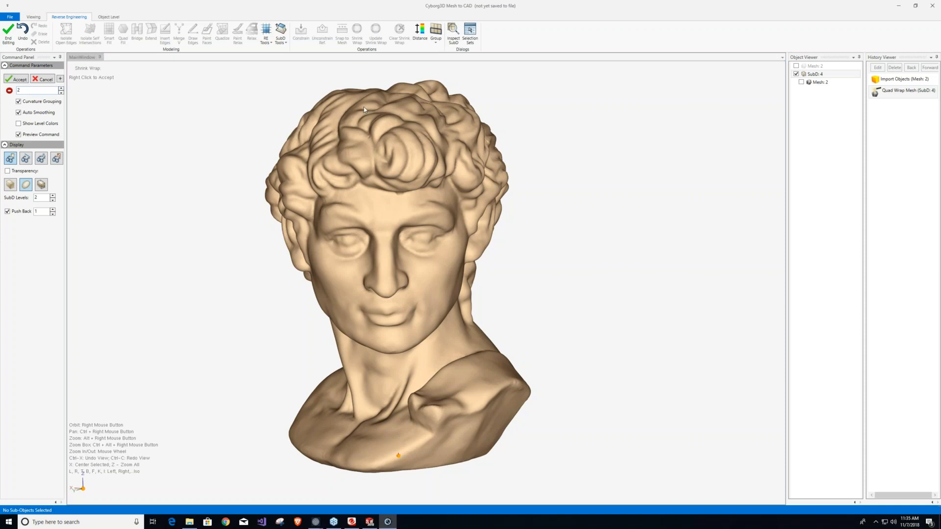
Show the original mesh and hide the SubD to compare the surface detail.
click(801, 82)
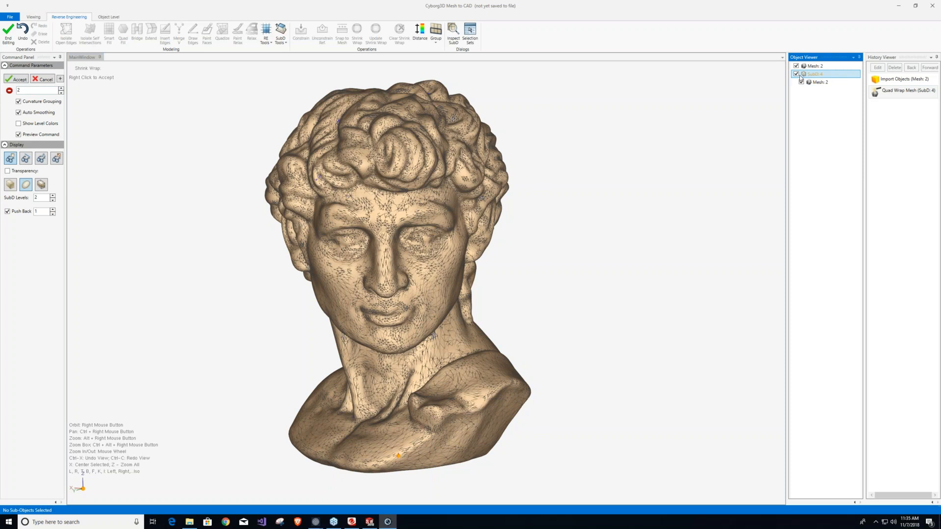
click(796, 74)
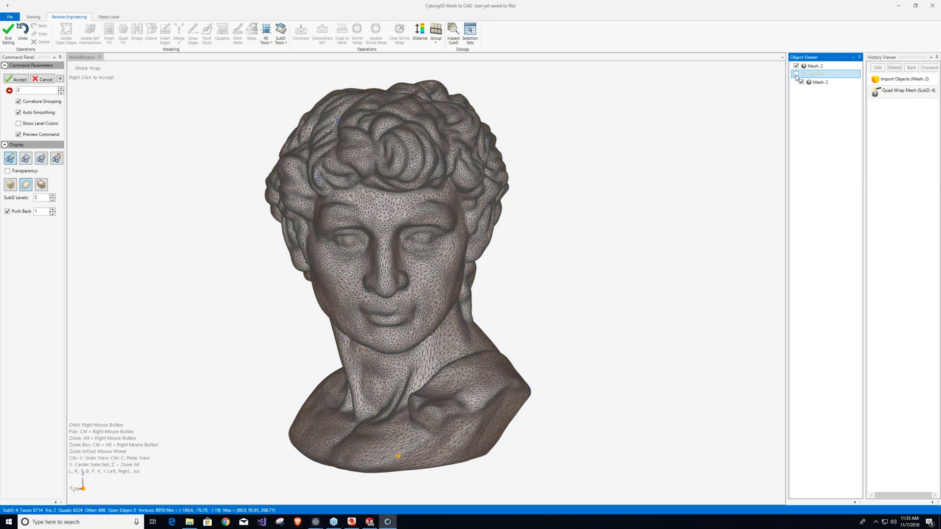
Hide the original mesh and show the shrink-wrapped SubD surface on its own.
click(802, 82)
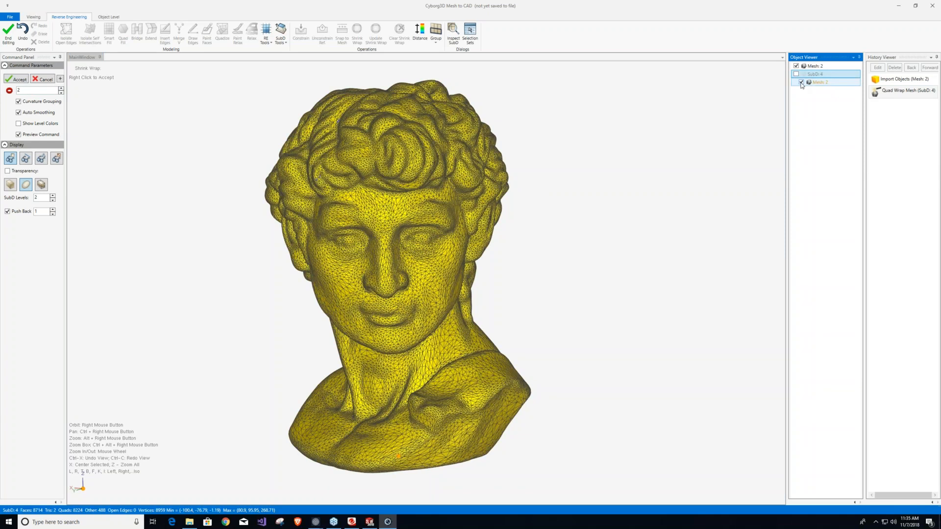
click(802, 83)
click(796, 73)
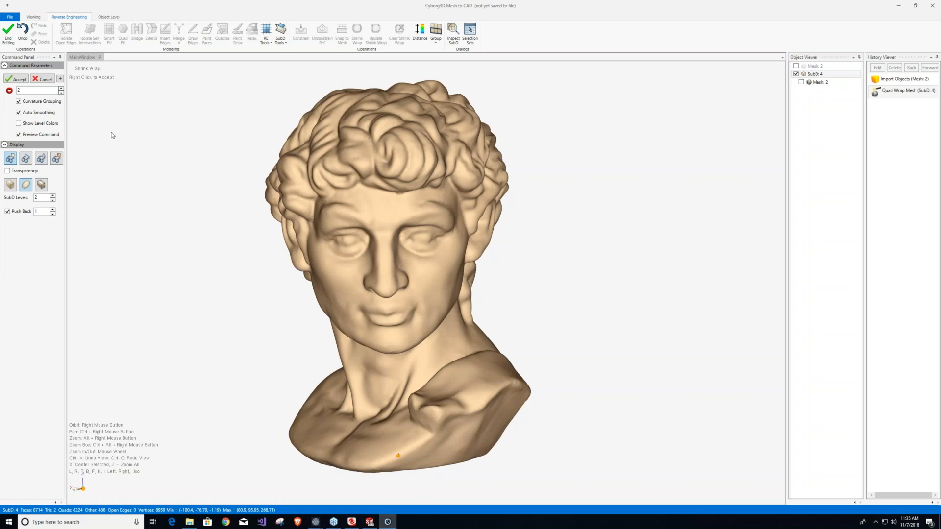
Overlay the original mesh on the SubD to compare how closely they match on the face, and hide the mesh again.
click(798, 88)
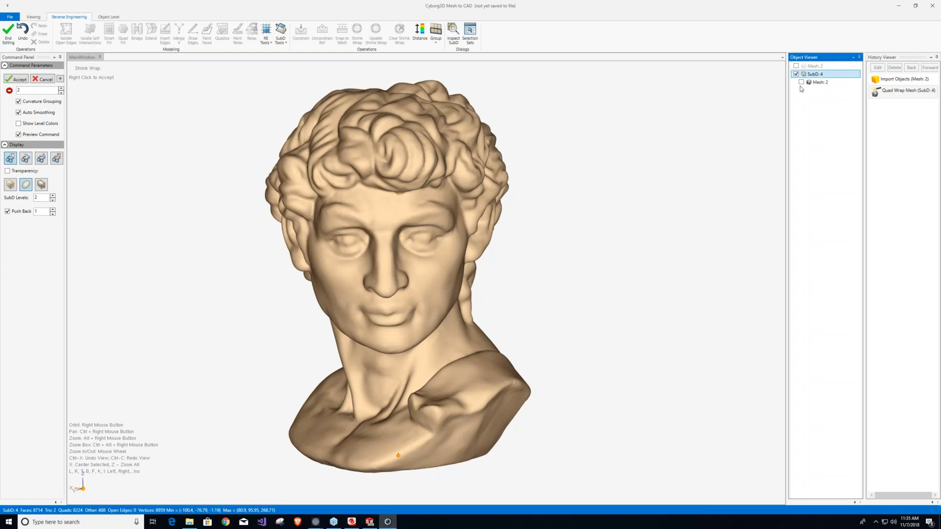
click(801, 82)
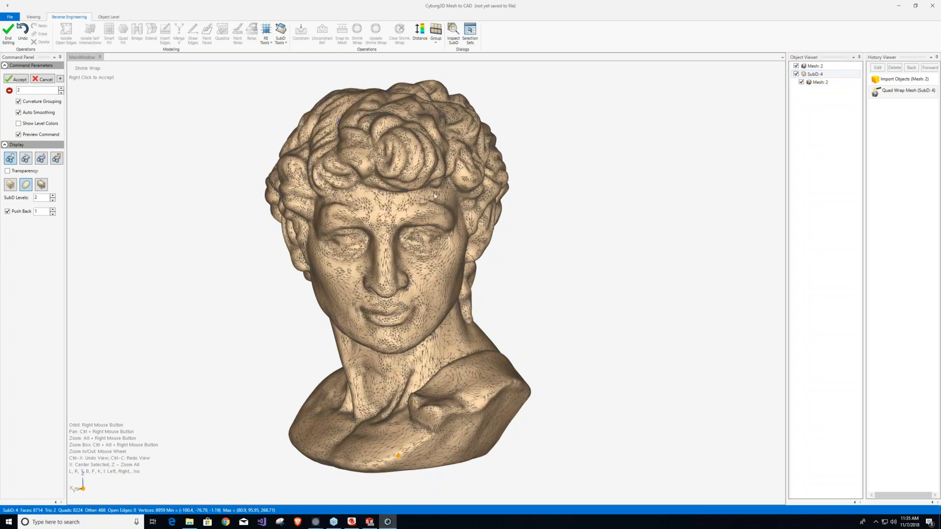
scroll(382, 200, up, 5)
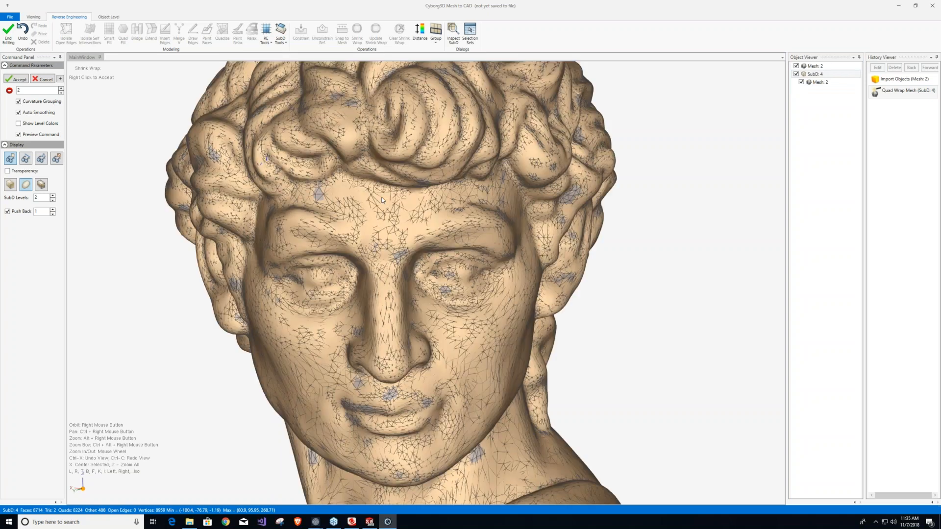
scroll(360, 93, up, 1)
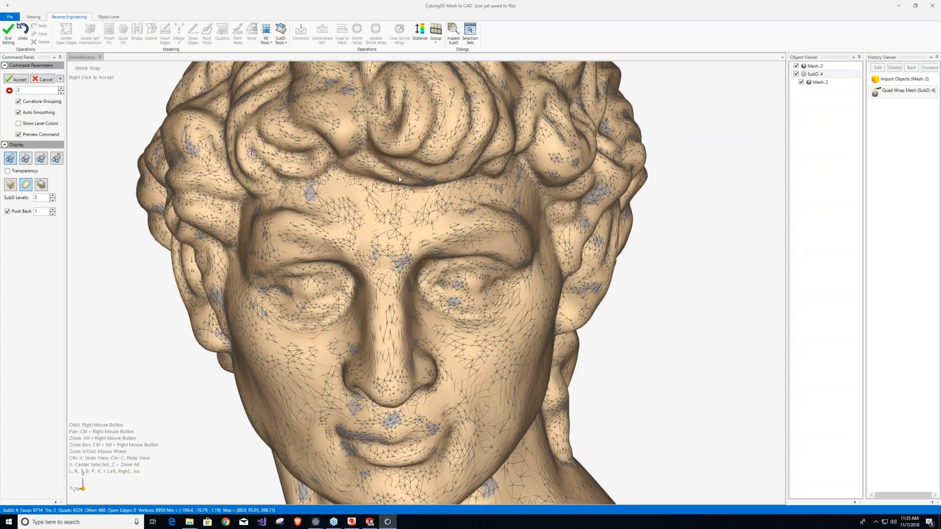
scroll(399, 179, down, 6)
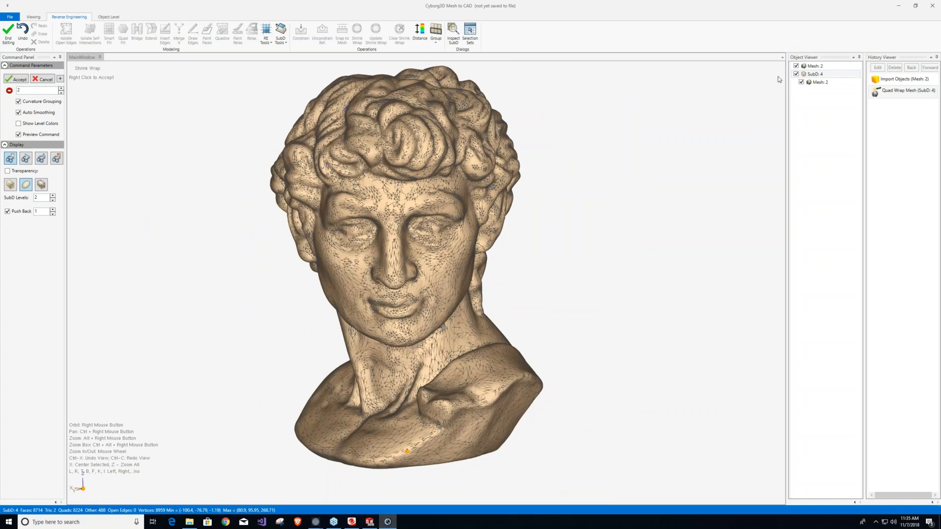
click(803, 83)
click(801, 83)
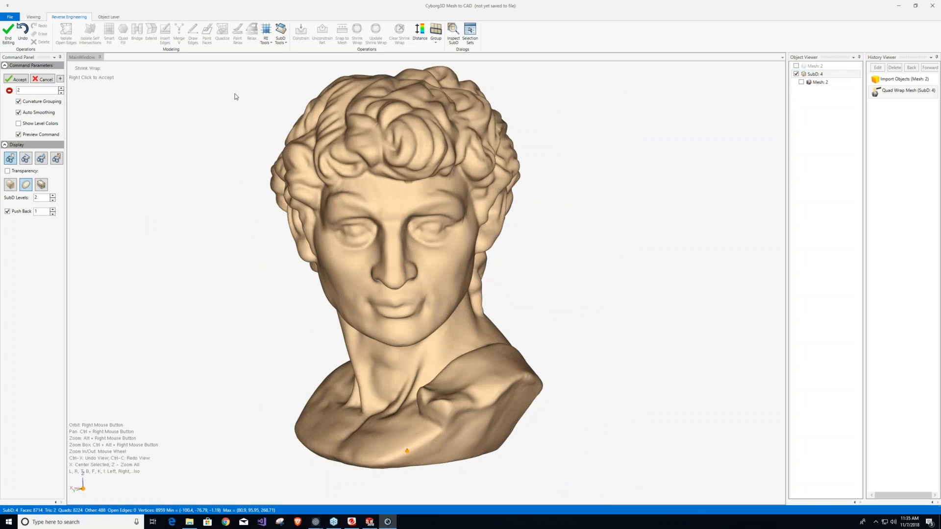
Set the shrink wrap value to 0 and examine the SubD's deviation from the mesh with the recalculated distance color map.
click(25, 89)
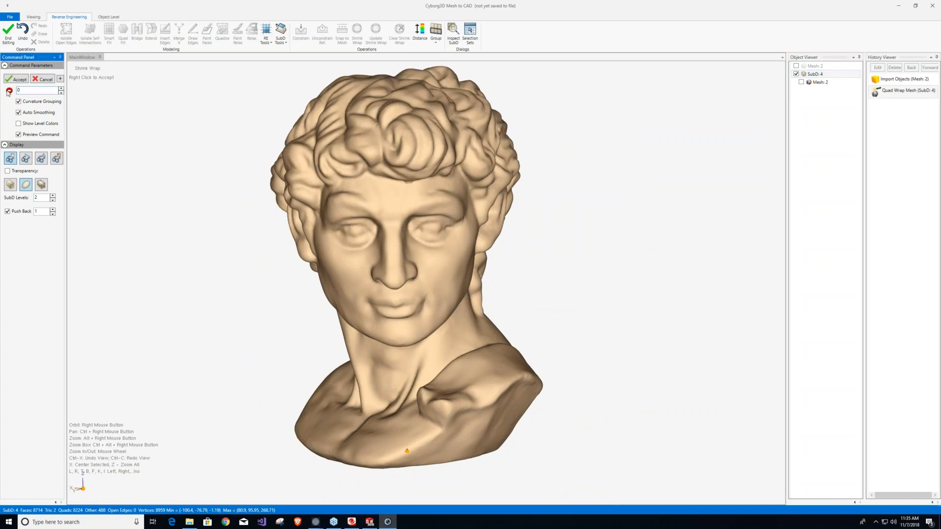
click(419, 34)
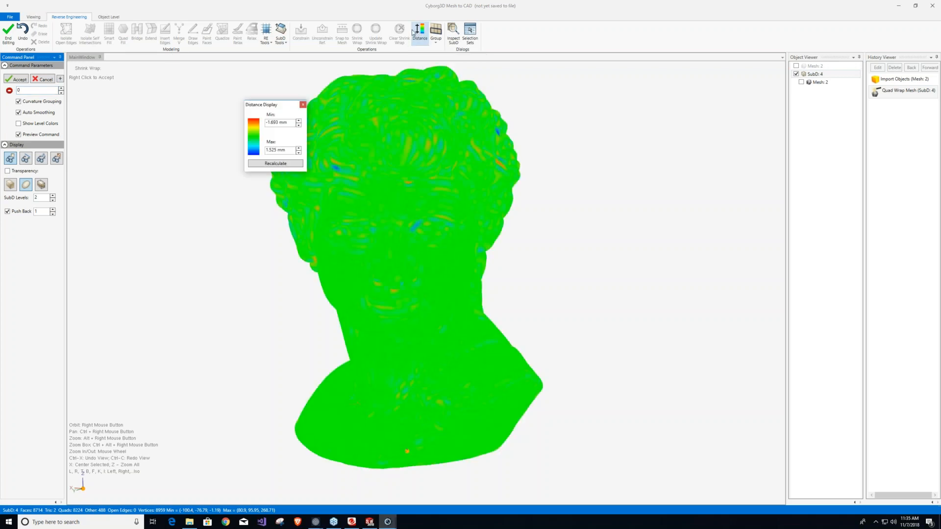
drag(262, 99, 127, 106)
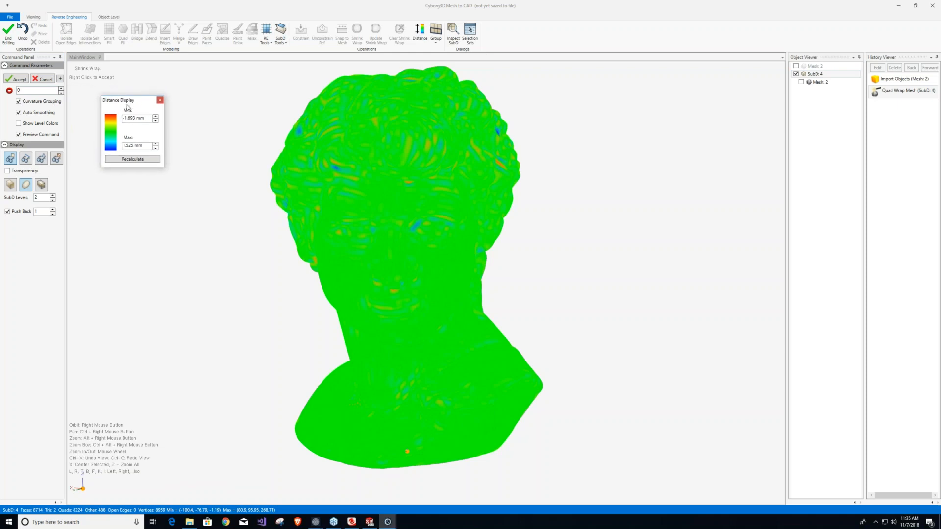
mouse_move(412, 201)
right_down()
mouse_move(543, 319)
mouse_move(495, 210)
mouse_move(401, 166)
mouse_move(410, 200)
mouse_move(351, 266)
mouse_move(383, 215)
mouse_move(404, 221)
mouse_move(427, 193)
mouse_move(424, 202)
mouse_move(424, 182)
mouse_move(423, 208)
right_up()
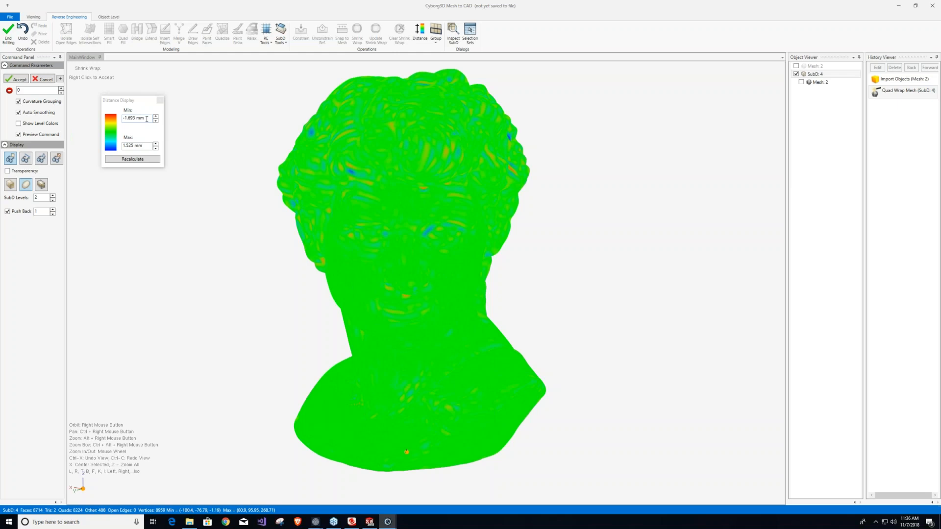
click(132, 161)
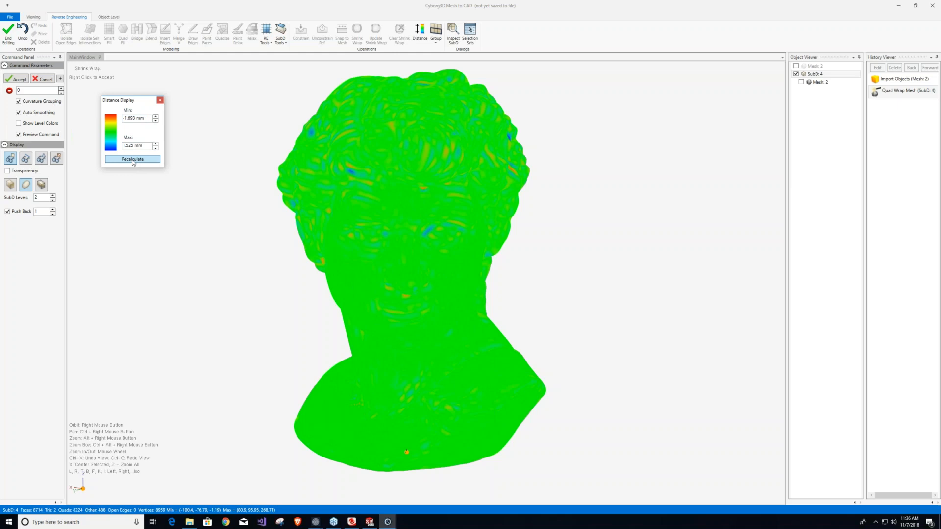
Set the shrink wrap value to 2, recalculate the distance display to inspect the deviation, and close it.
click(35, 90)
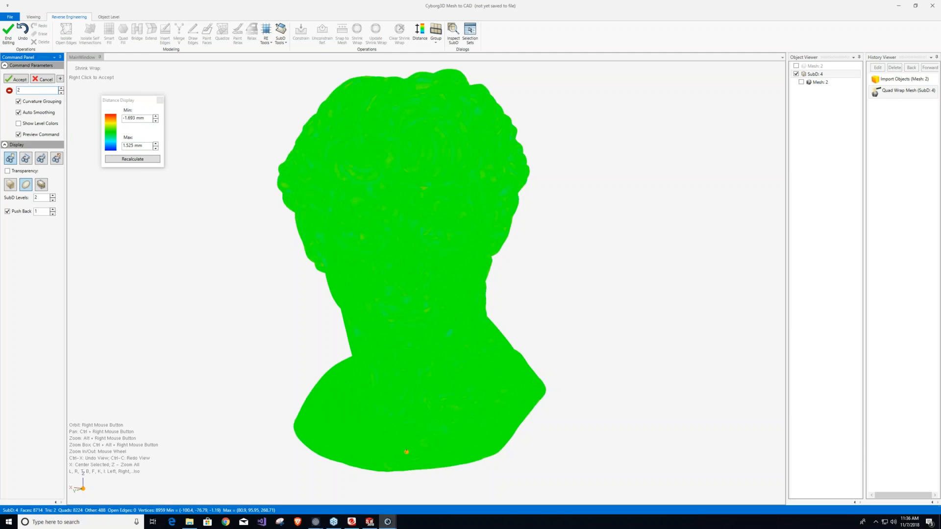
right_drag(422, 163, 219, 155)
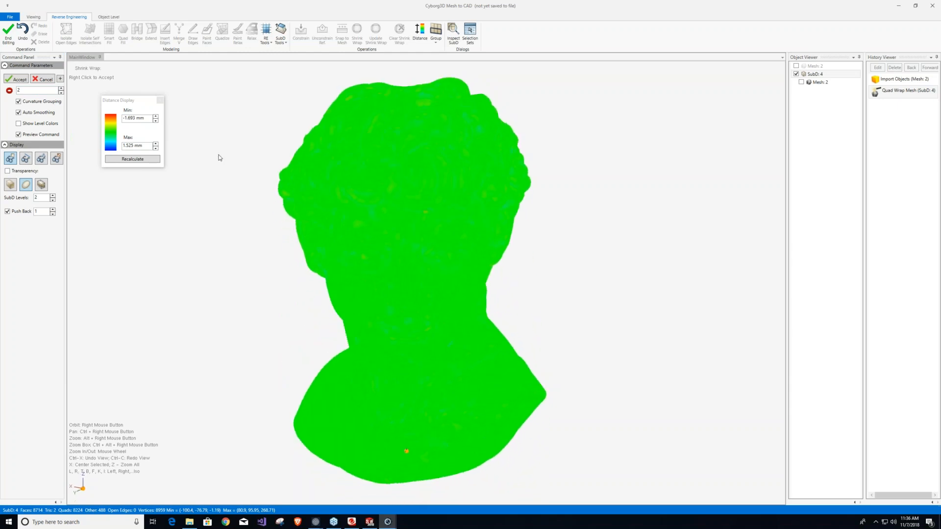
click(123, 161)
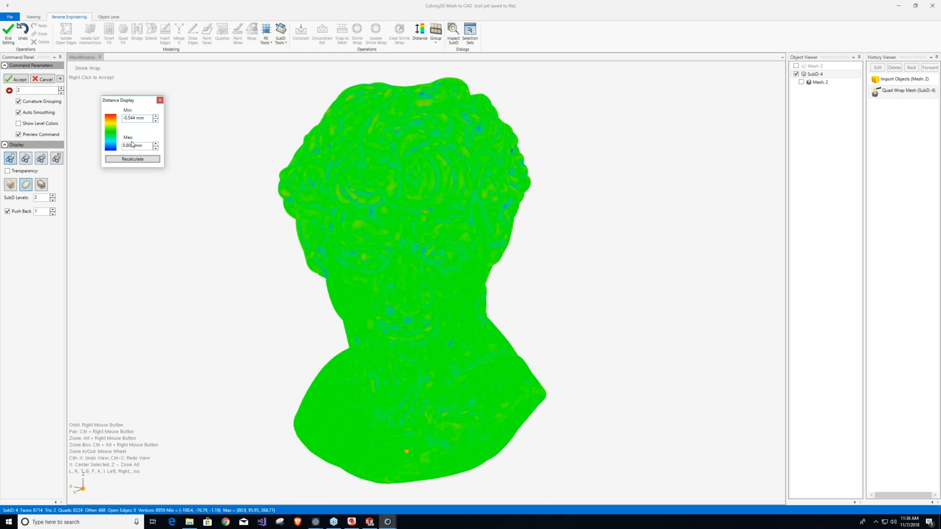
right_drag(449, 249, 445, 228)
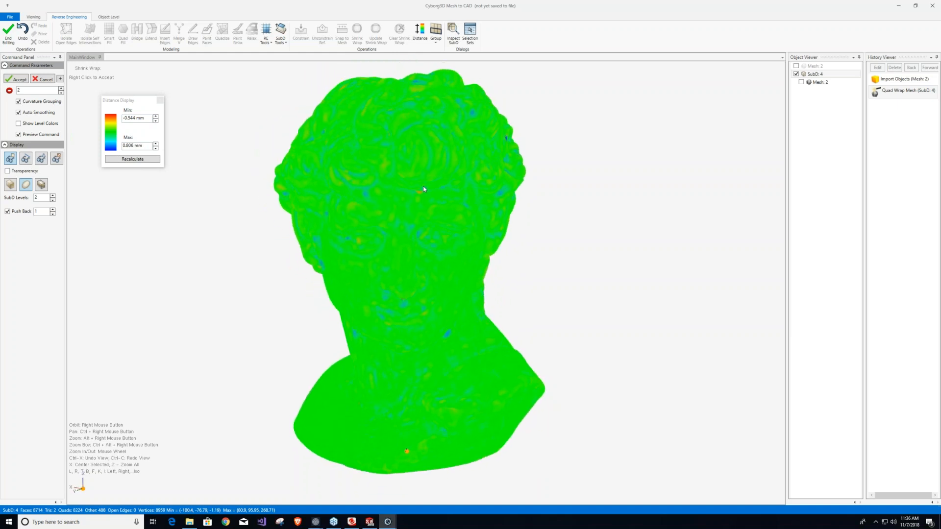
scroll(423, 186, up, 2)
scroll(423, 187, down, 1)
click(18, 134)
click(160, 100)
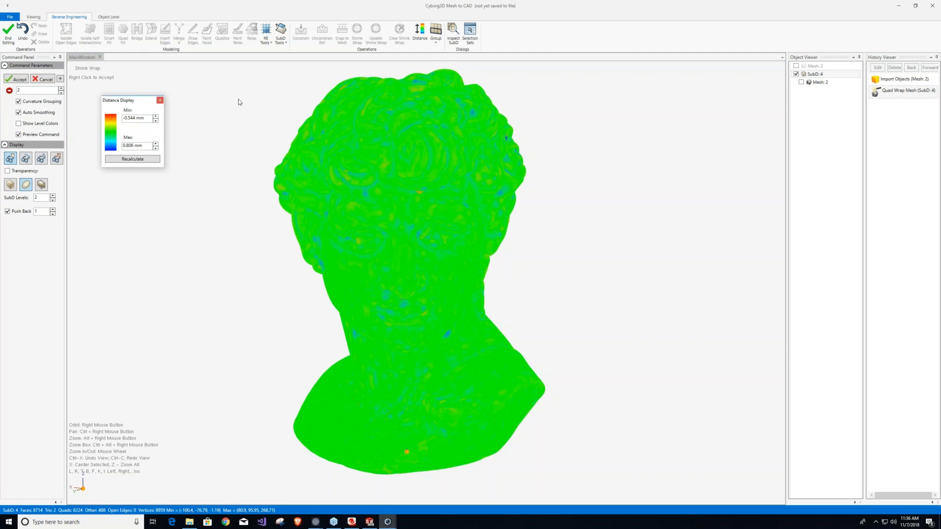
Check the shrink wrap level colors on the bust, turn them off, and accept the Shrink Wrap.
click(18, 124)
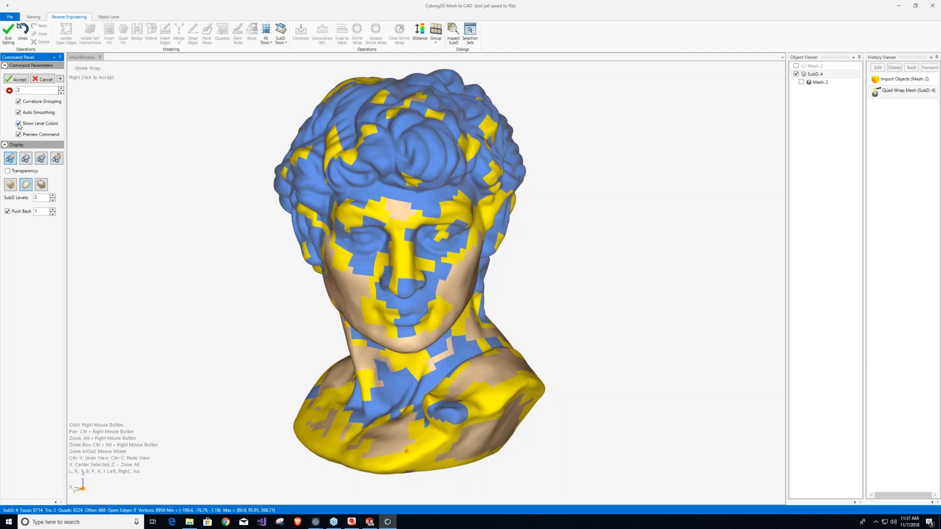
click(19, 124)
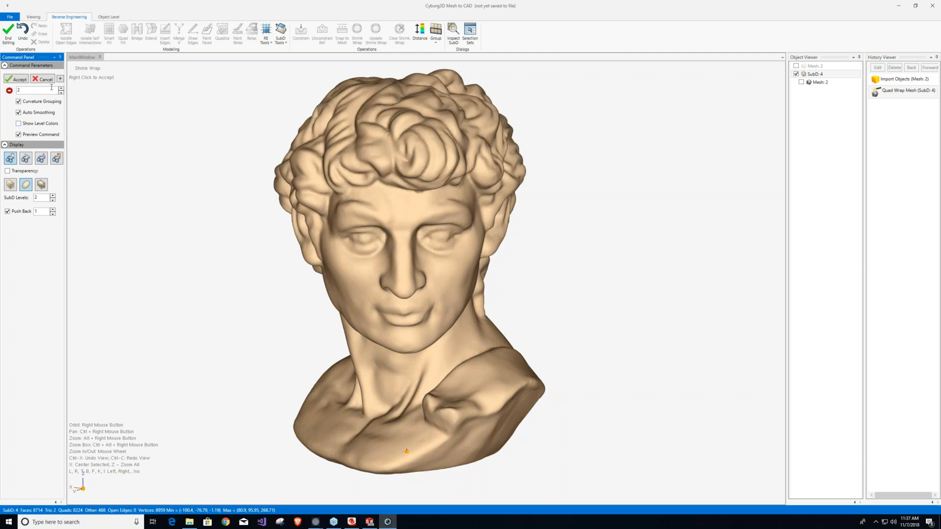
click(20, 80)
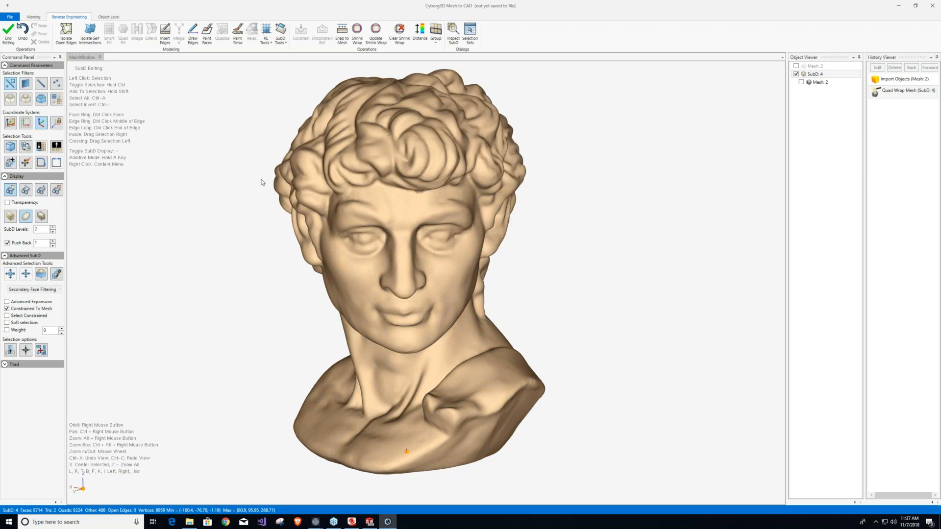
Isolate the SubD's self-intersecting faces and inspect the selected faces in the hollow of the hair curl up close.
click(90, 34)
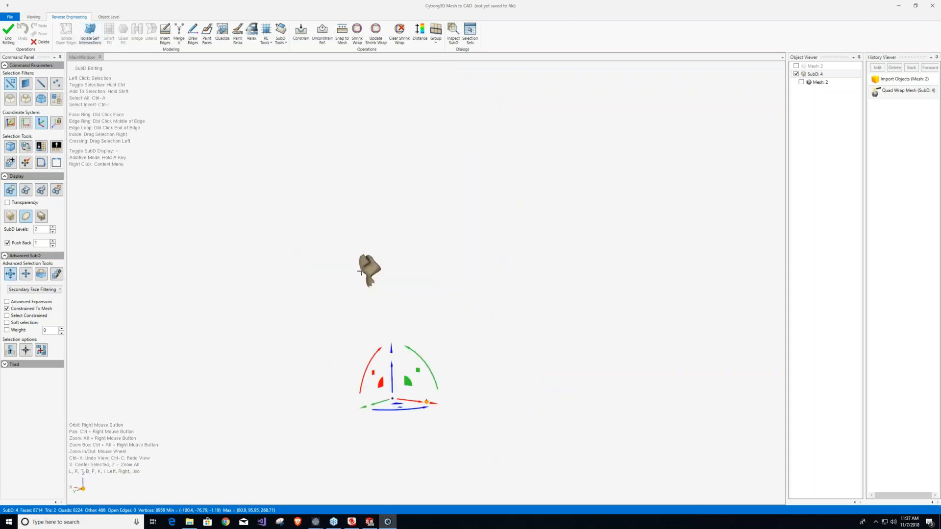
right_drag(370, 267, 657, 268)
scroll(370, 275, up, 3)
scroll(371, 276, up, 5)
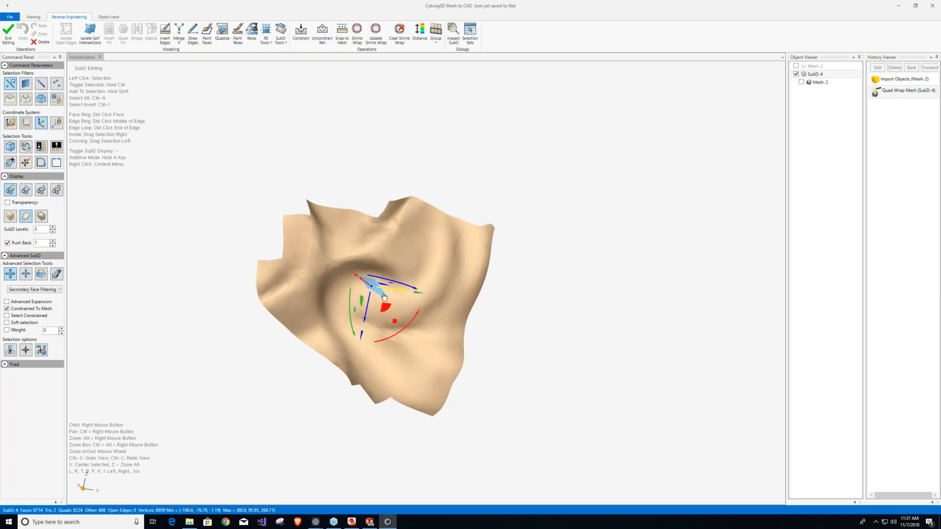
scroll(383, 295, up, 3)
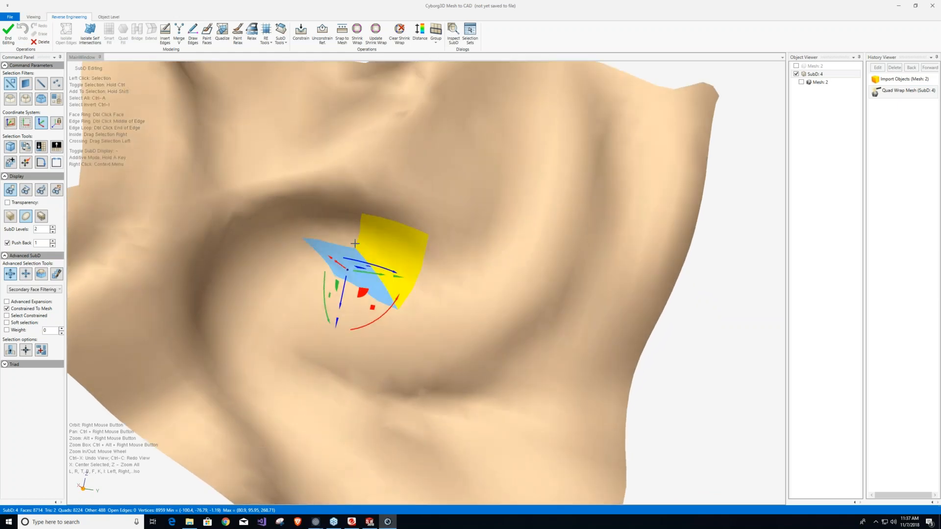
right_drag(346, 274, 314, 345)
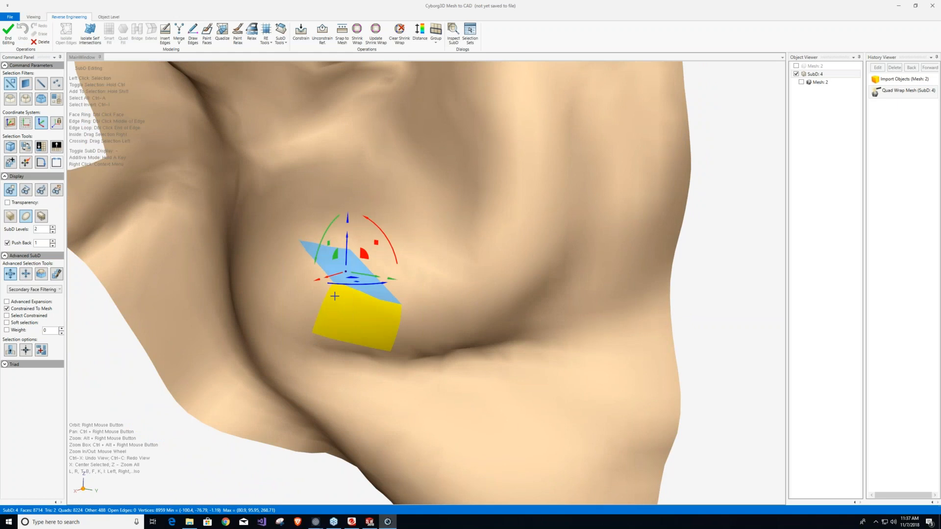
Remove the reference constraints from the selected self-intersecting faces in the hair curl.
right_click(335, 296)
click(411, 191)
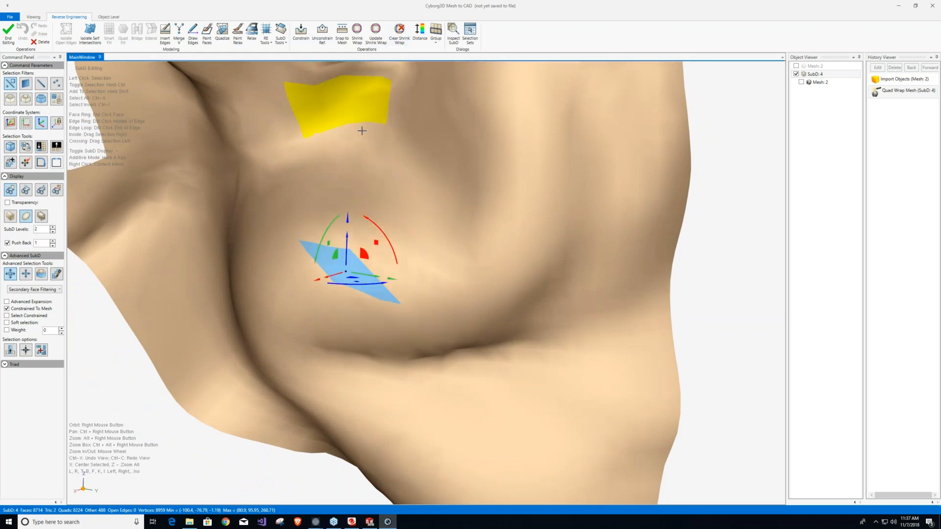
right_click(330, 265)
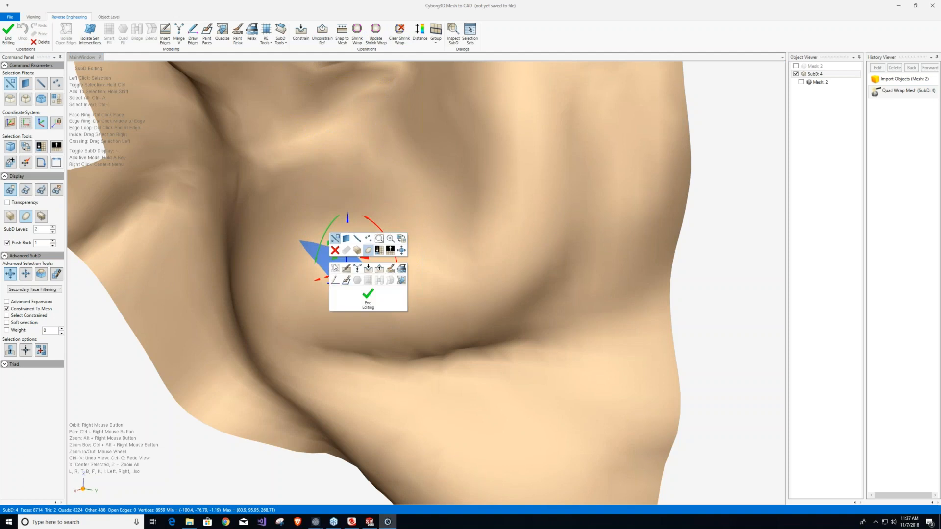
click(380, 271)
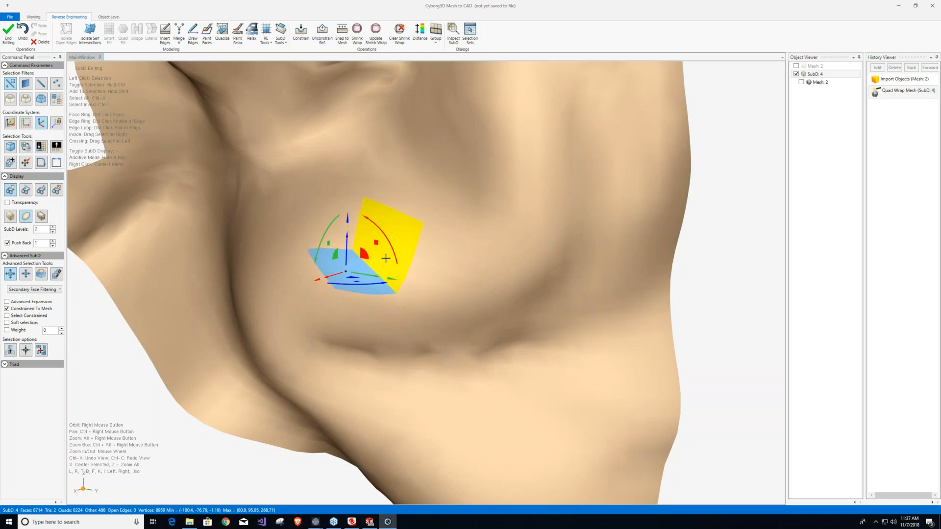
Rerun the self-intersection isolation check and look over the full bust from the side and front.
scroll(386, 262, down, 2)
scroll(386, 262, down, 8)
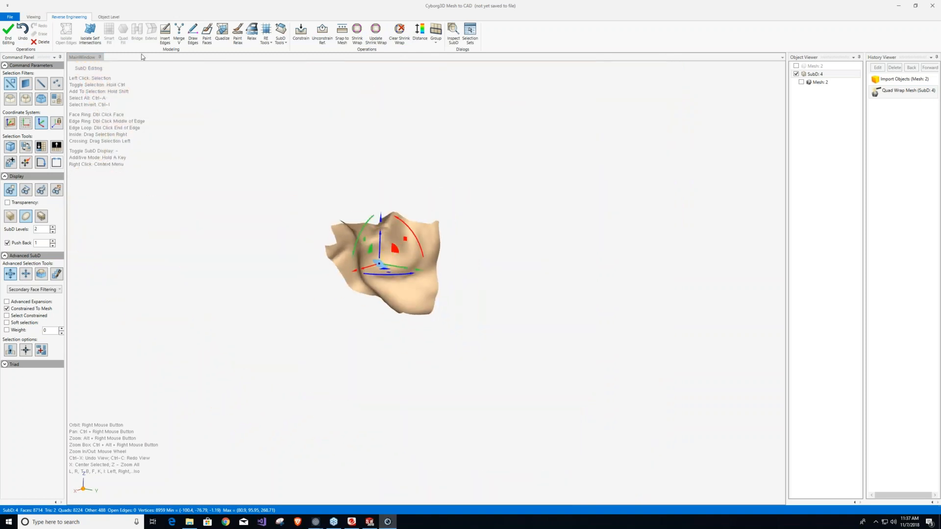
click(90, 33)
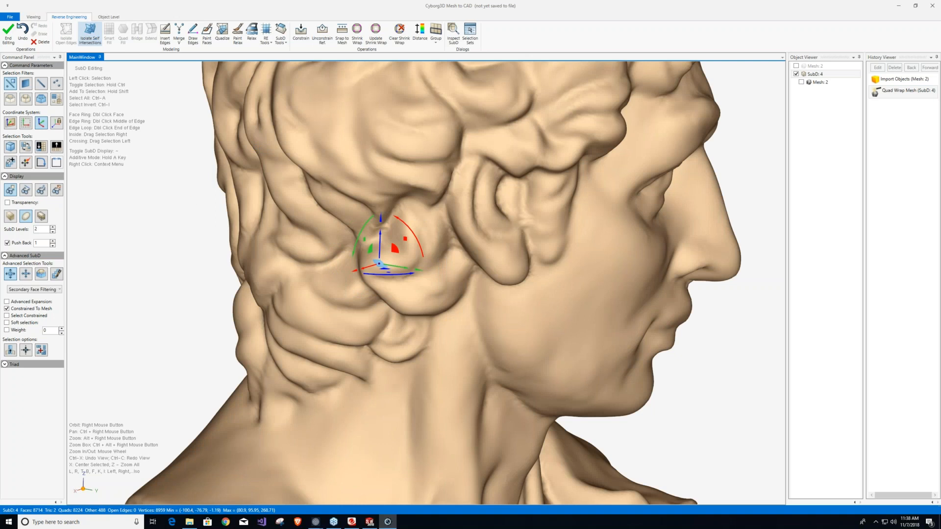
scroll(199, 219, down, 5)
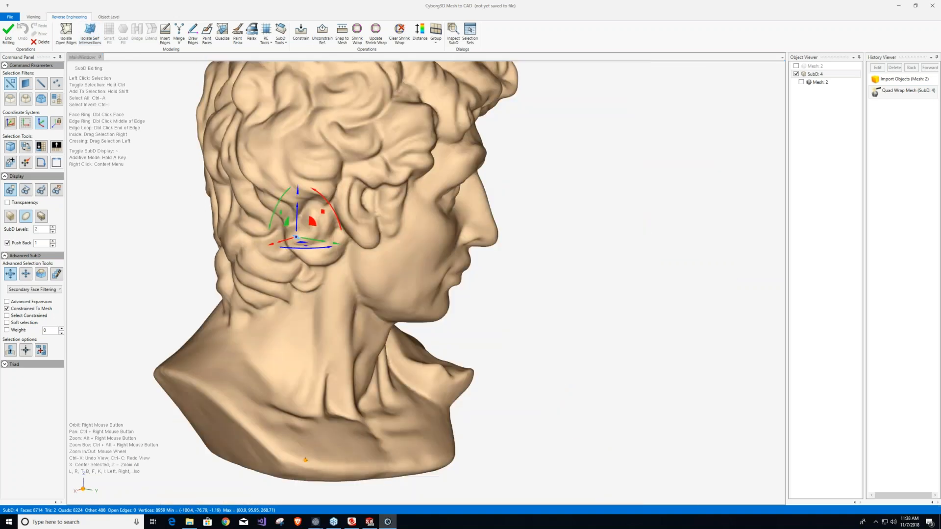
scroll(216, 249, up, 2)
scroll(588, 319, down, 5)
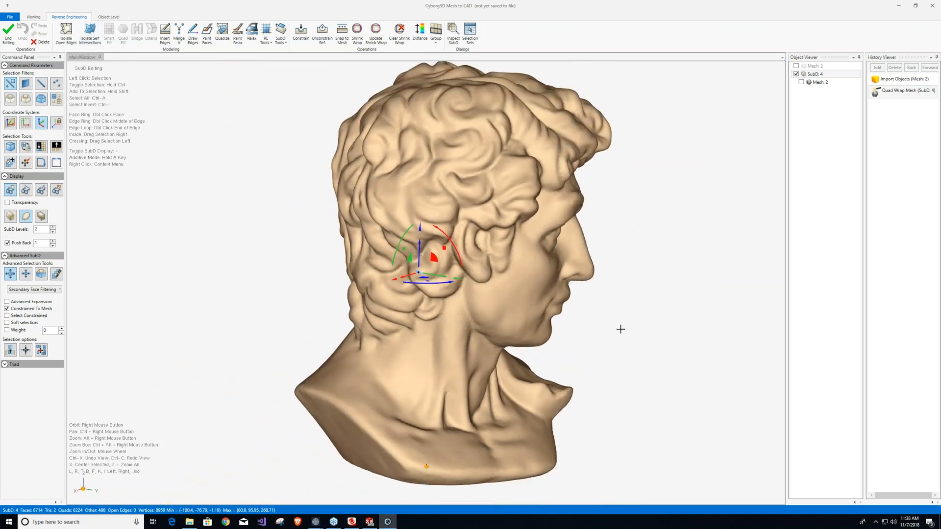
right_drag(545, 288, 404, 369)
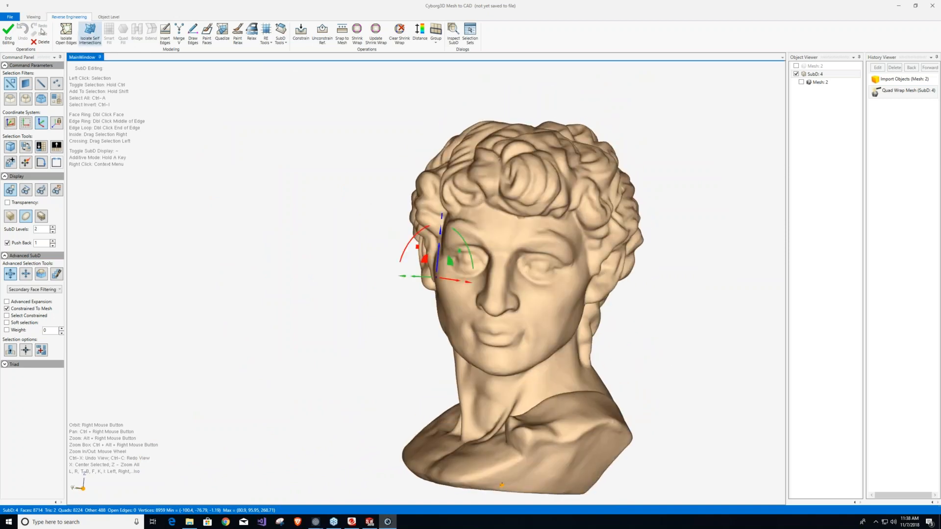
Finish editing the SubD and convert it to a Standard NURBS Brep with 2 subdivisions.
click(9, 33)
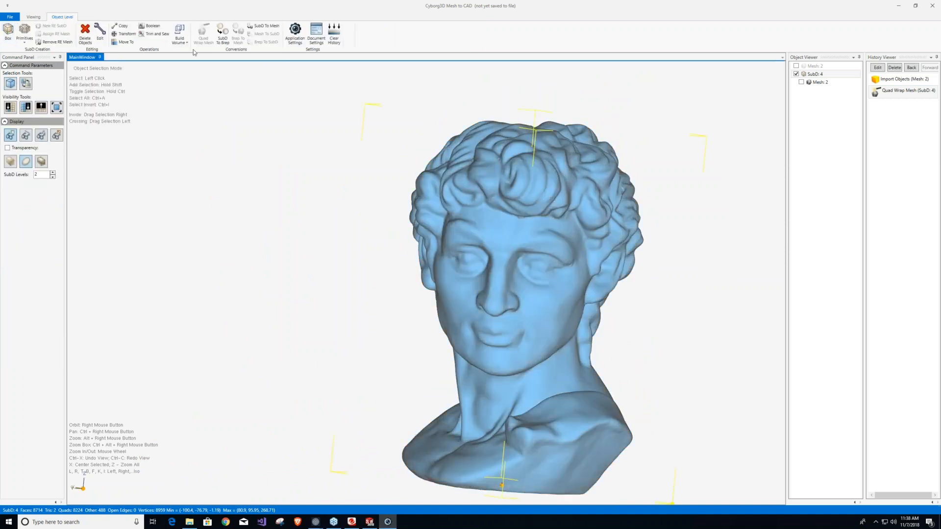
click(221, 34)
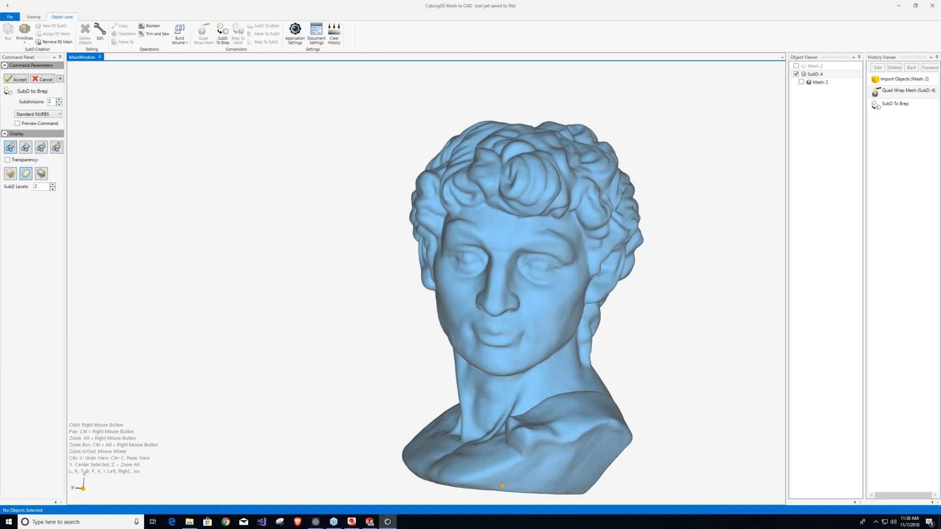
click(52, 104)
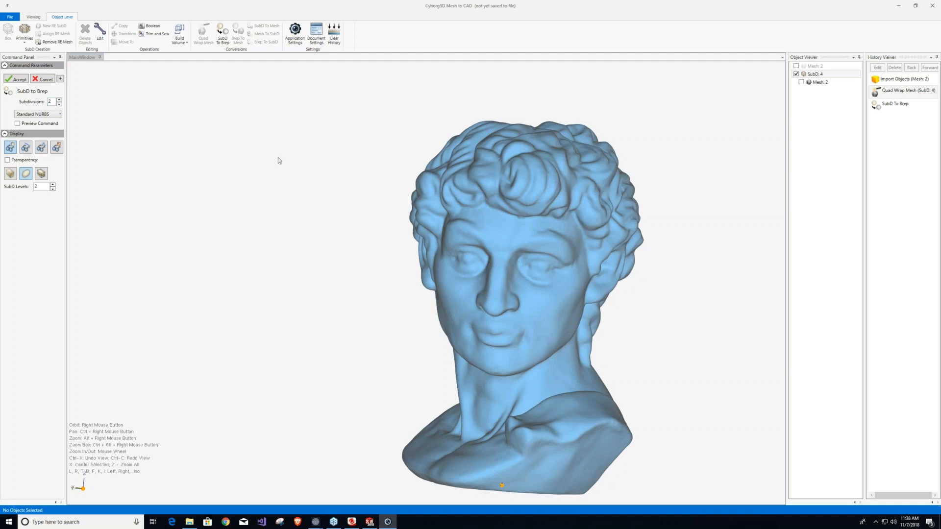
click(87, 115)
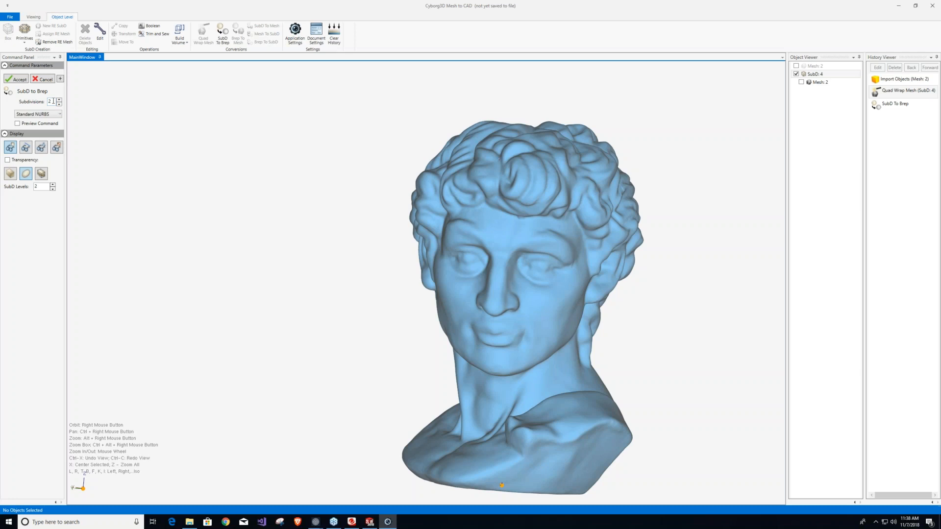
click(17, 79)
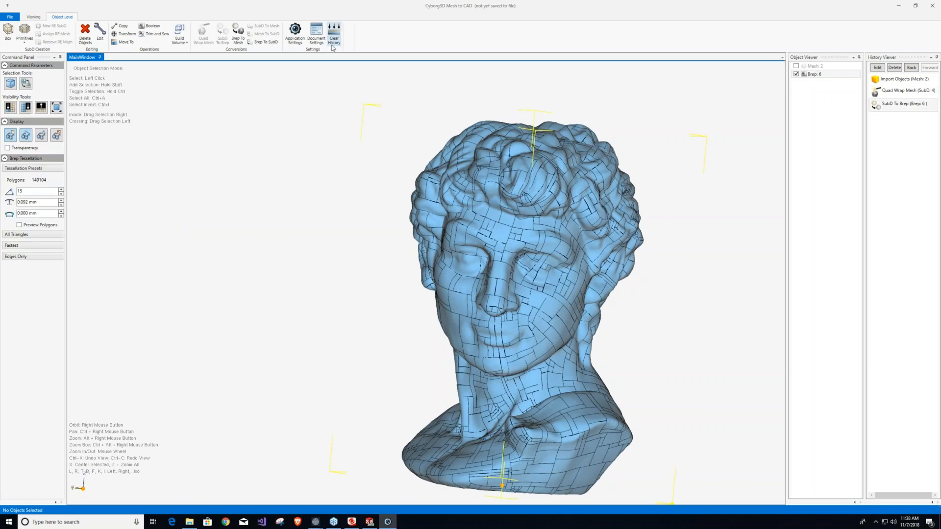
Set the document's Object Z Depth Scale to 100 and check the Brep's edge lines on the bust.
click(321, 37)
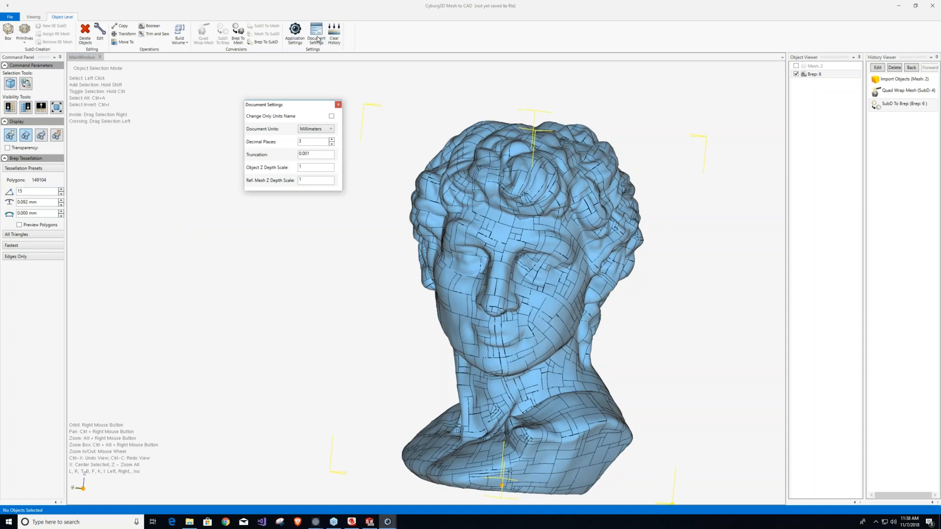
click(313, 167)
text(00)
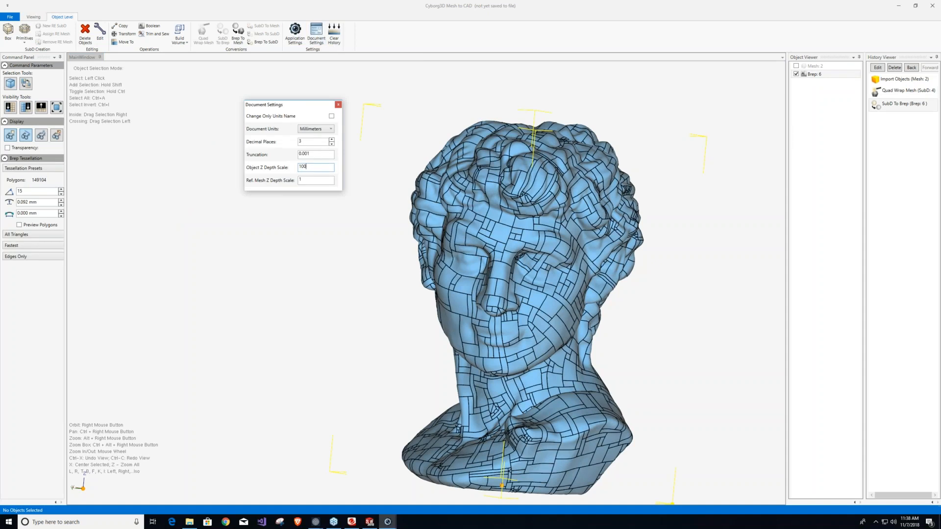
click(339, 106)
scroll(566, 301, up, 1)
scroll(567, 300, up, 5)
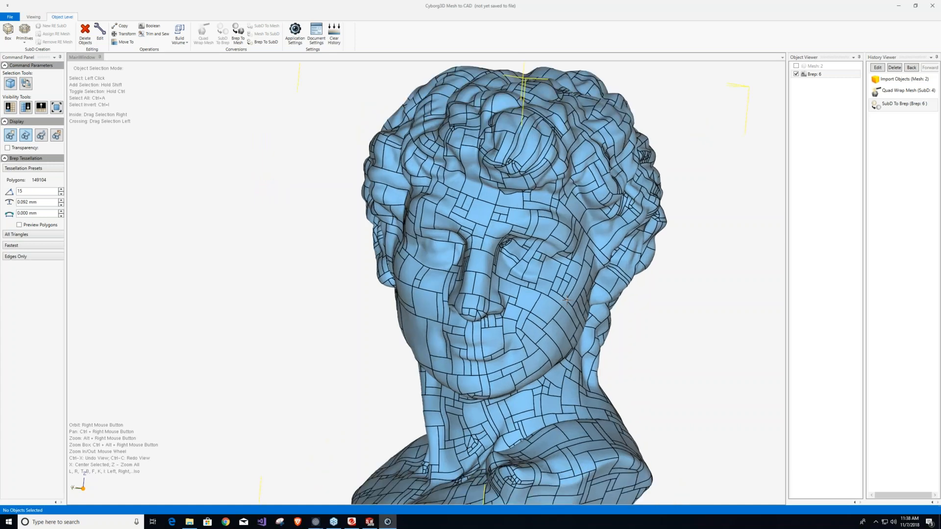
scroll(567, 301, down, 5)
right_drag(509, 255, 471, 231)
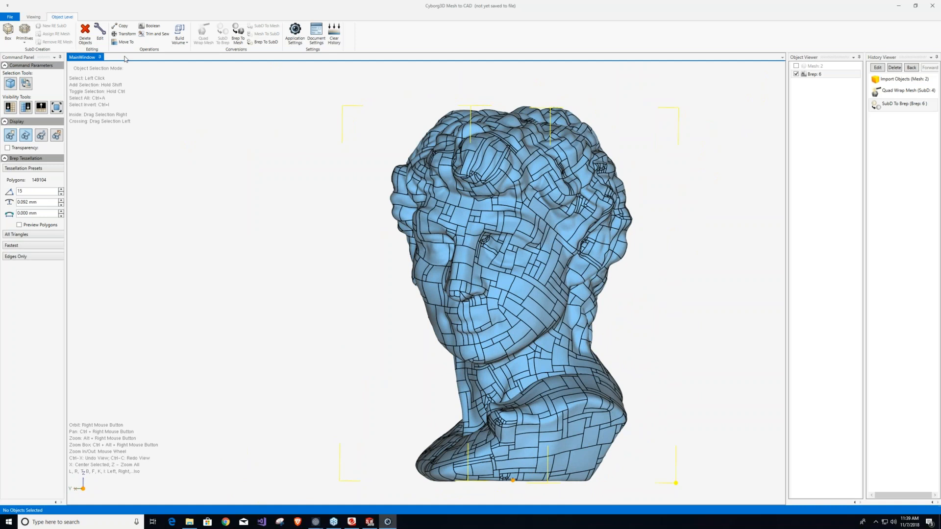
Export the Brep as a Step file named HeadSculpture2 in the Demo folder.
click(10, 17)
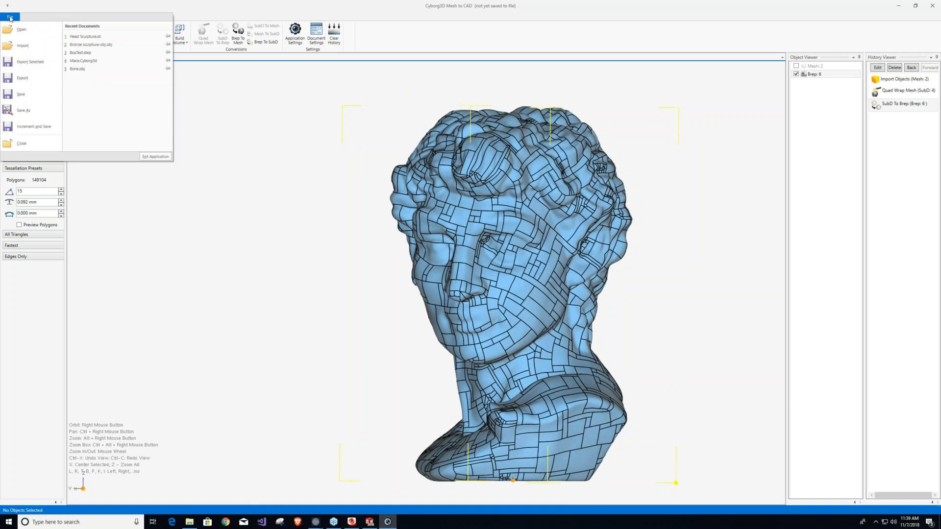
click(30, 68)
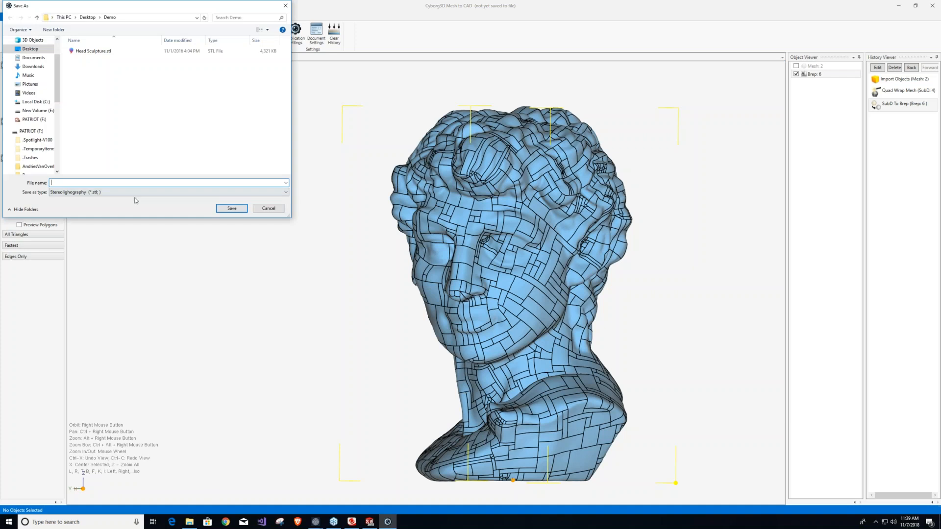
click(136, 193)
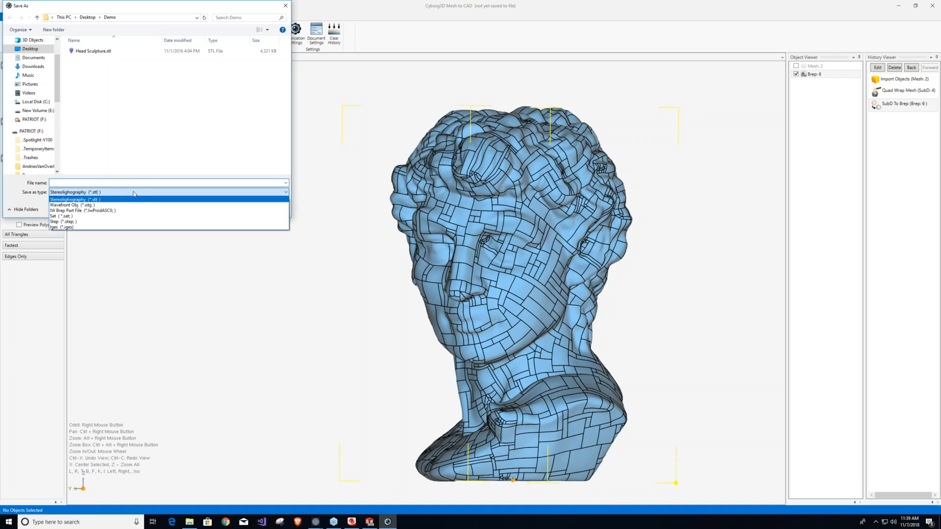
click(68, 222)
click(80, 183)
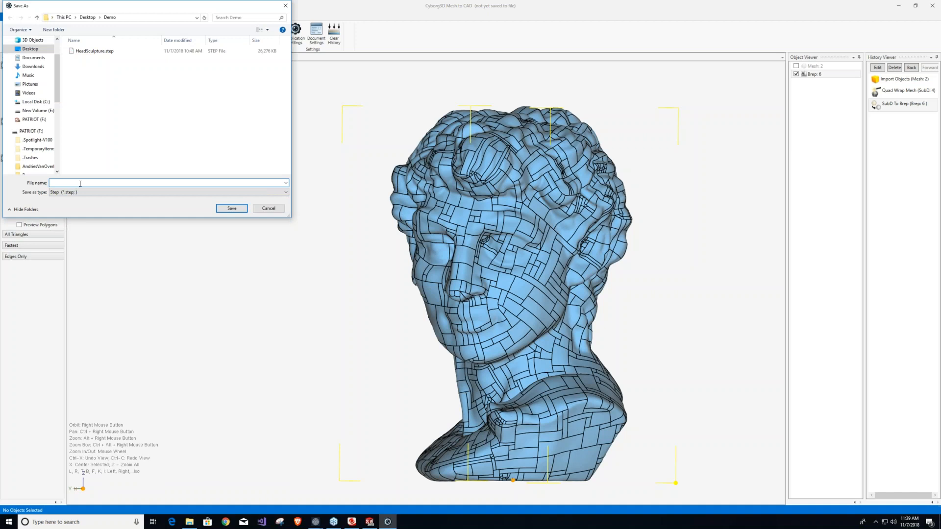
text(HeadSculpture)
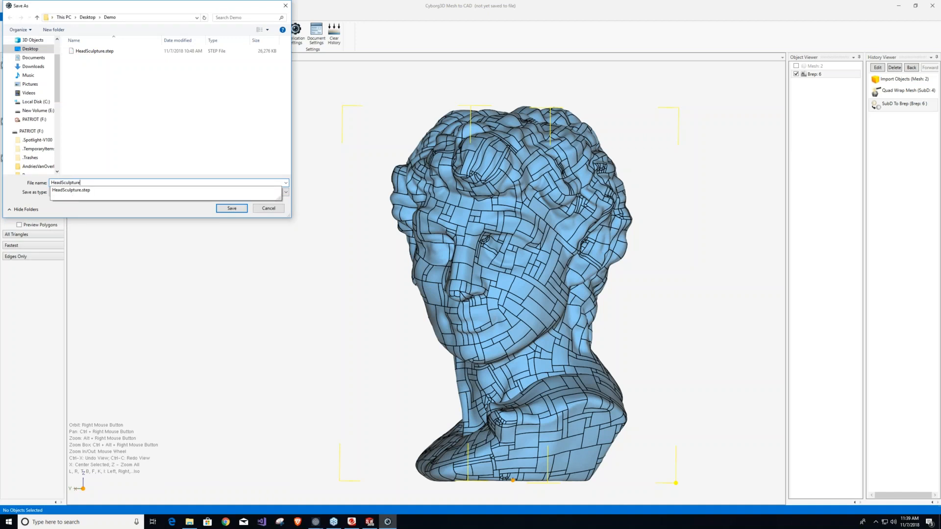
text(2)
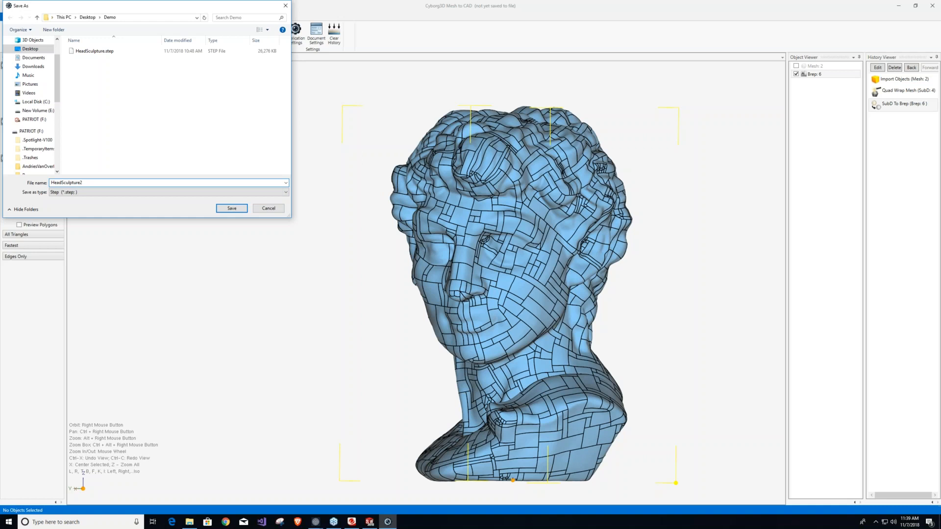
key(Return)
click(296, 118)
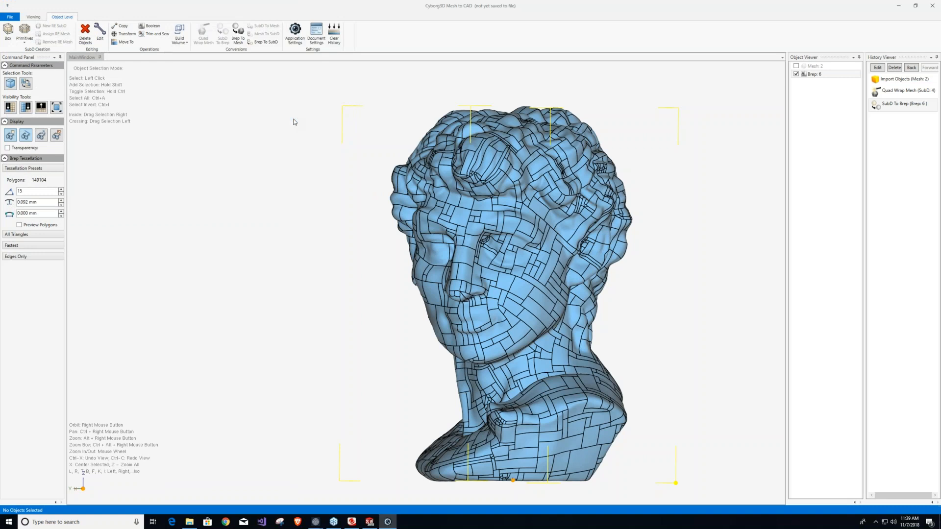
Open the Brep for editing and delete one small face in the recess on the bust's underside.
click(308, 205)
click(447, 202)
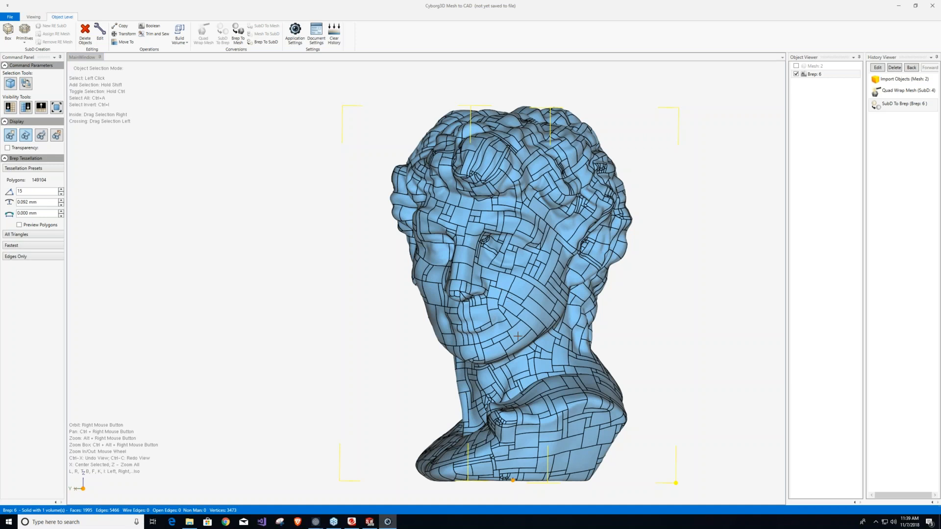
right_drag(517, 341, 385, 65)
scroll(473, 184, up, 3)
scroll(473, 184, up, 2)
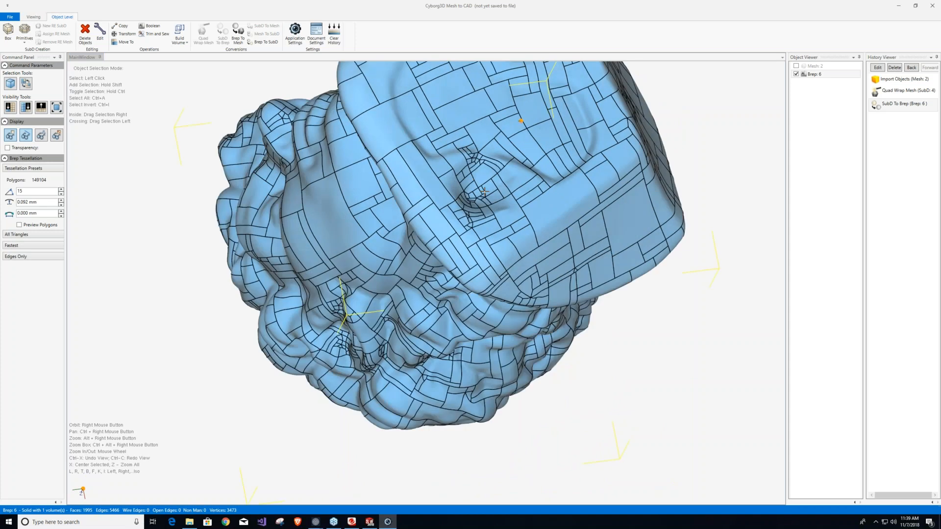
scroll(484, 192, up, 3)
right_click(483, 202)
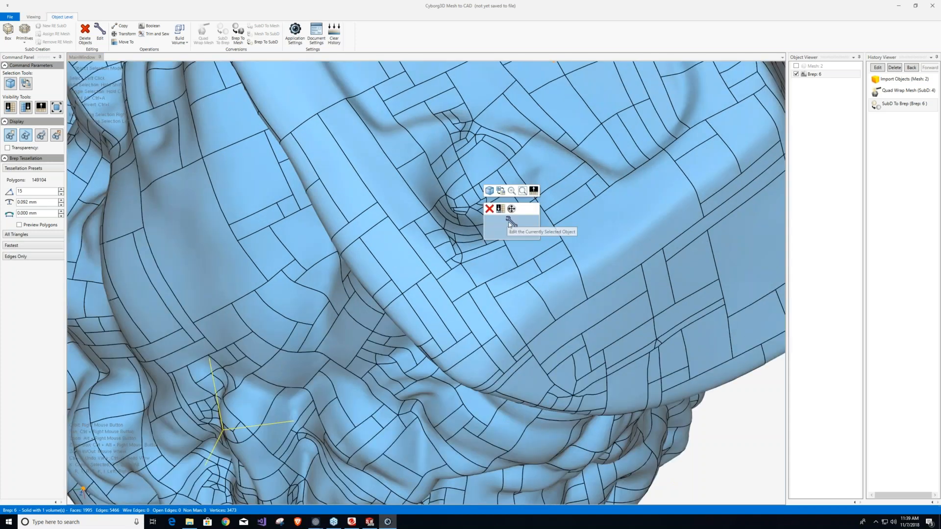
click(507, 221)
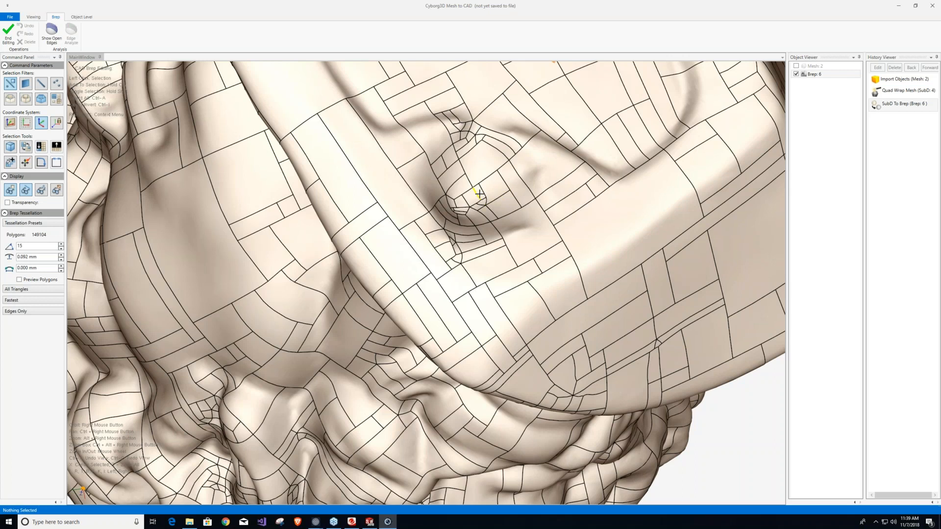
scroll(478, 194, up, 3)
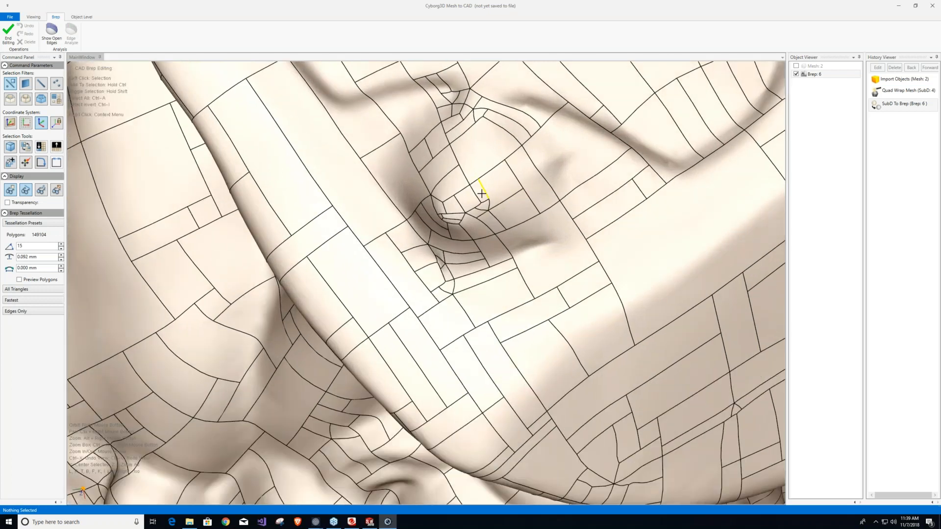
click(492, 190)
key(Delete)
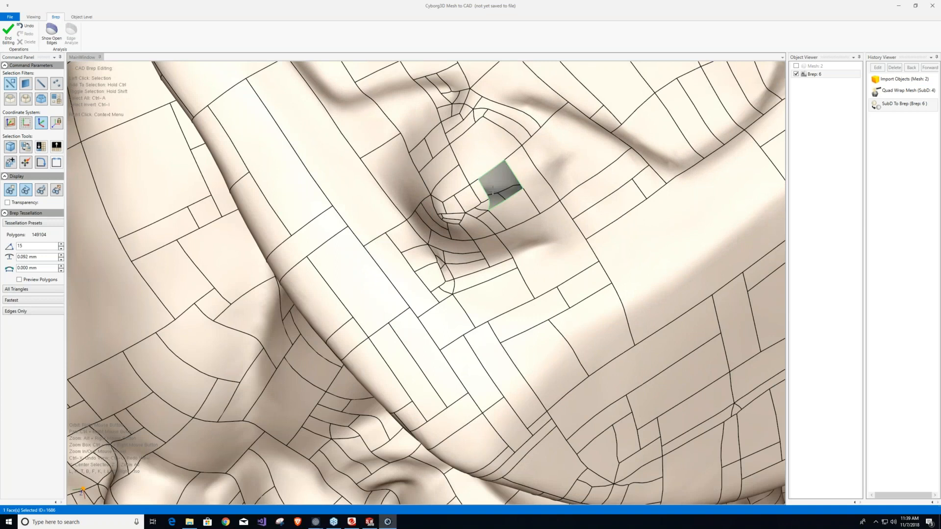
Finish editing the Brep and return to object level with the whole bust in view.
key(z)
right_drag(456, 211, 636, 289)
right_drag(488, 308, 514, 288)
scroll(513, 289, up, 3)
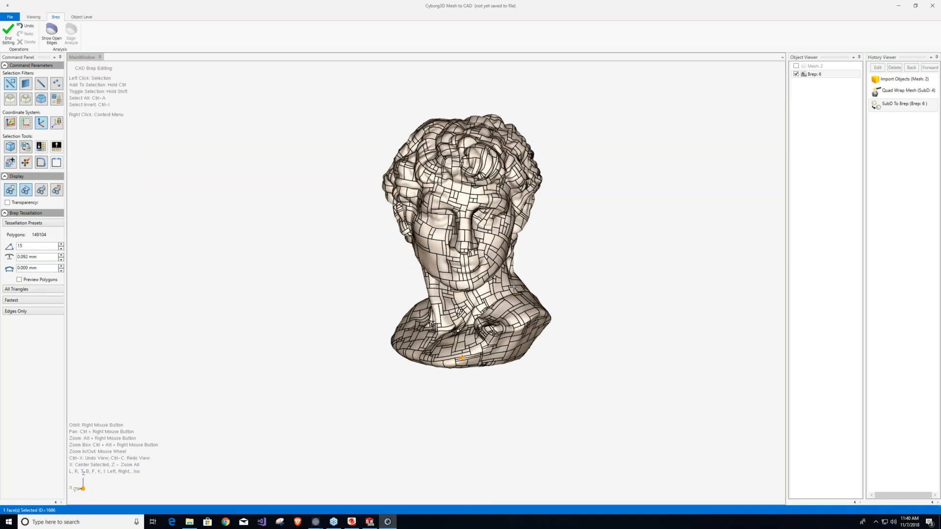
right_click(641, 241)
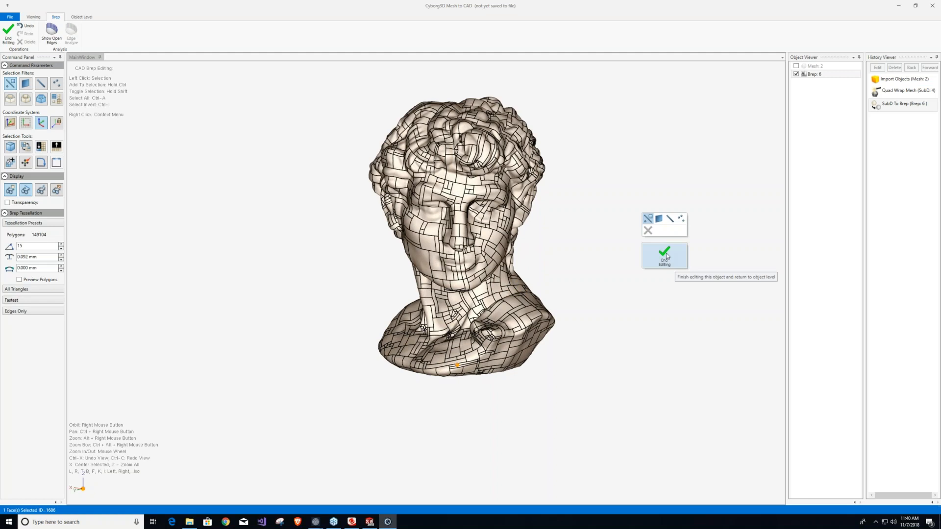
click(667, 258)
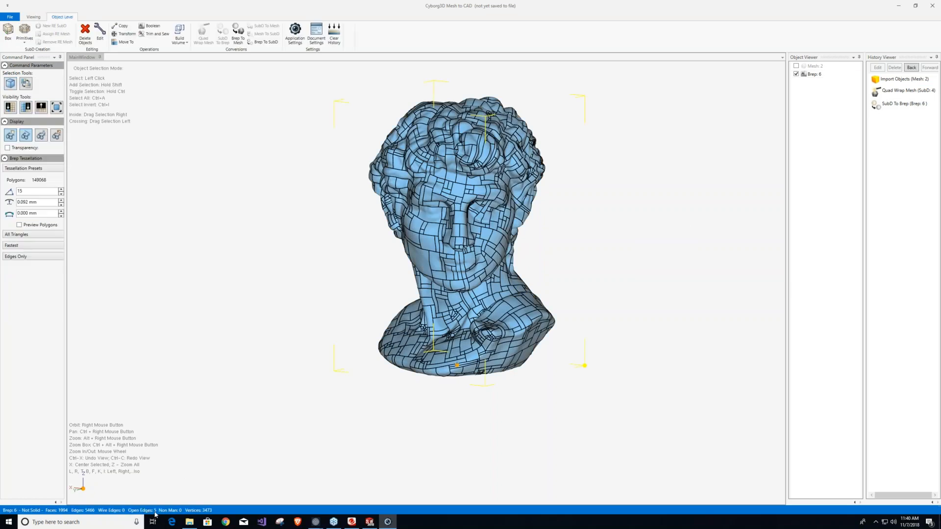
Reopen the Brep for editing, show its open edges, and inspect the hole on the bust's underside.
right_click(430, 226)
click(459, 244)
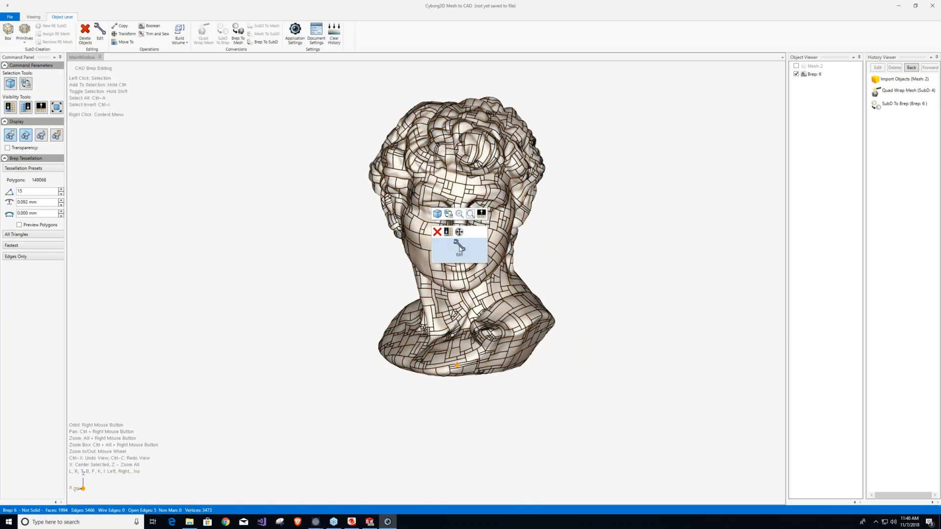
click(52, 32)
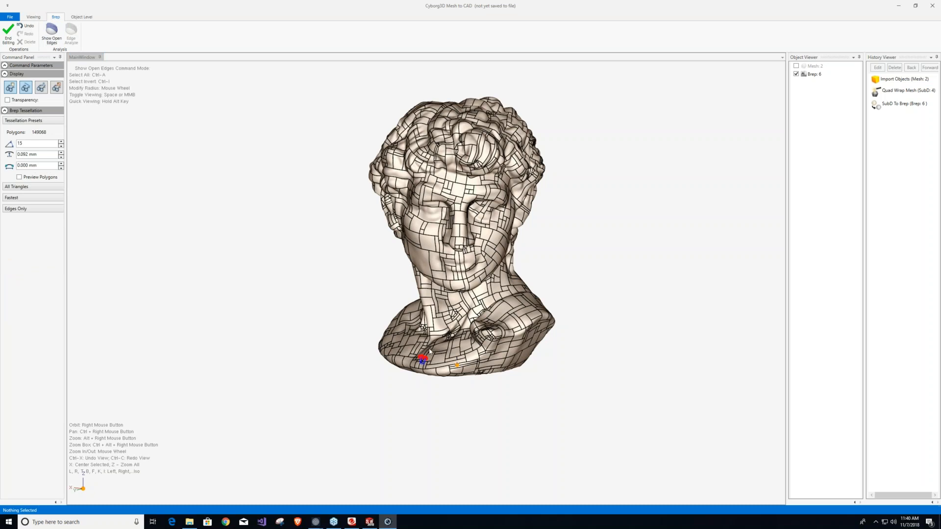
right_drag(420, 362, 413, 287)
scroll(414, 286, up, 6)
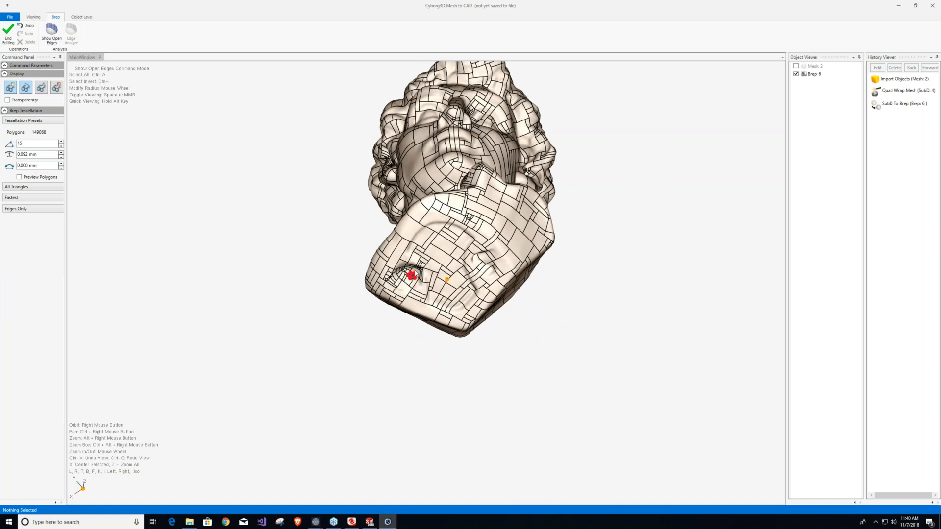
scroll(414, 282, up, 3)
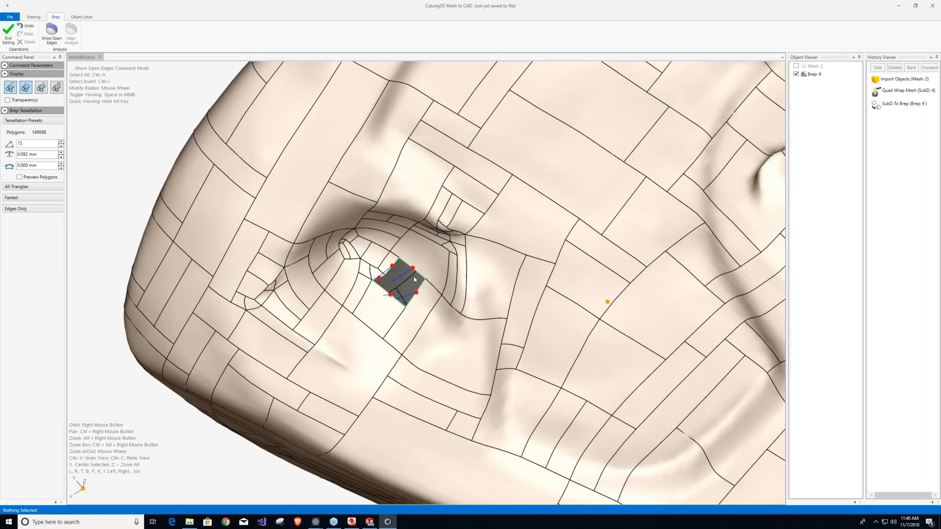
scroll(414, 280, down, 10)
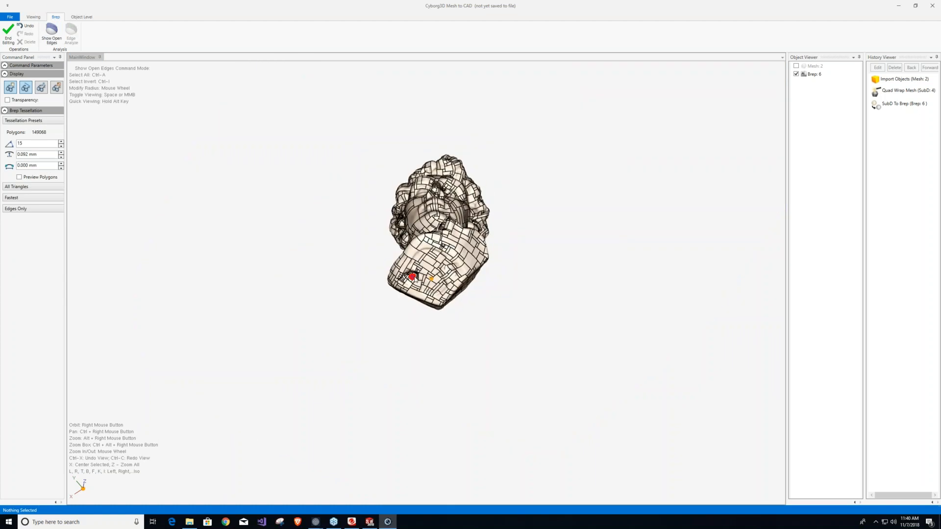
right_drag(455, 166, 372, 208)
scroll(440, 245, up, 4)
scroll(440, 245, up, 4)
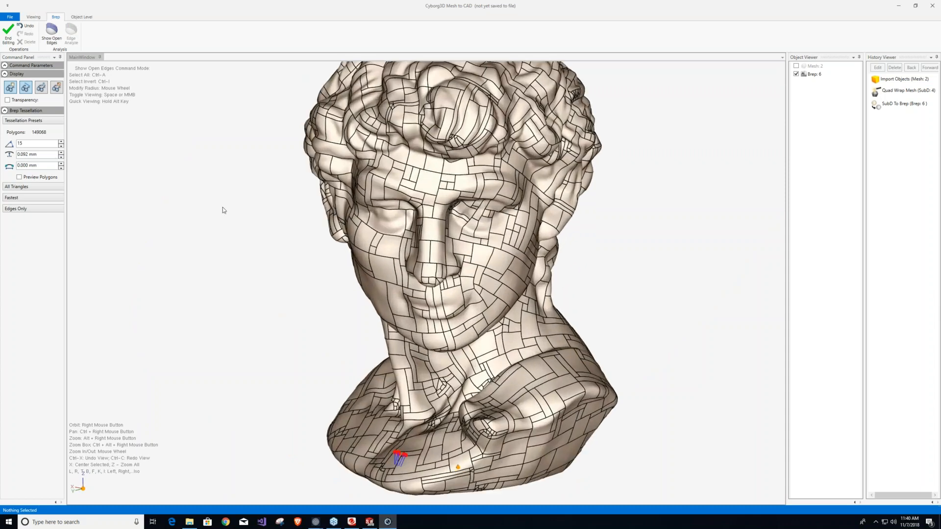
Switch the Brep's display from edges only to Knots and examine the knot lines on the face and neck.
click(20, 209)
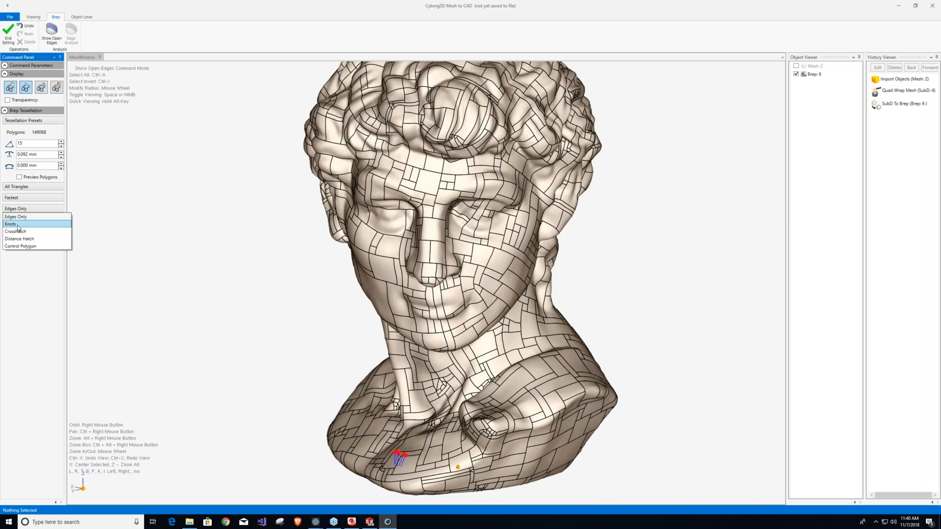
click(17, 225)
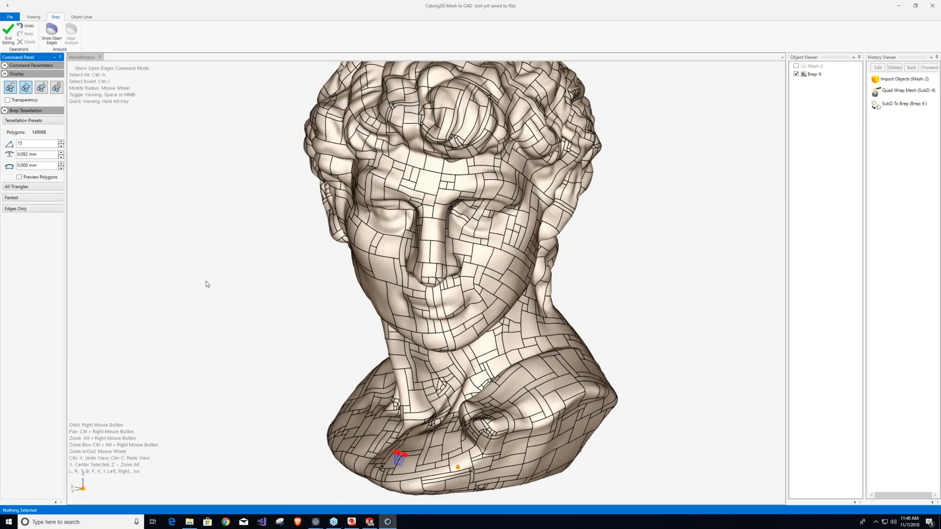
right_drag(474, 308, 446, 270)
scroll(447, 270, up, 4)
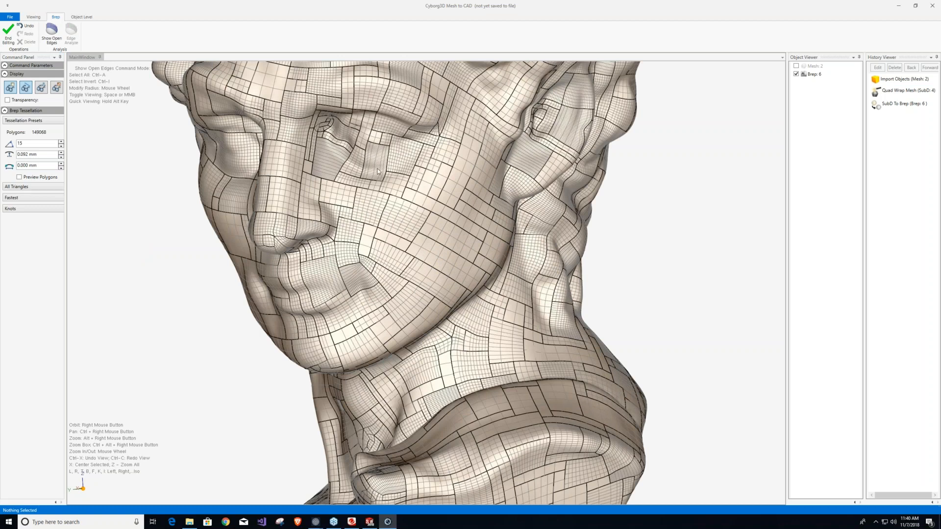
right_drag(378, 171, 399, 222)
scroll(393, 195, down, 3)
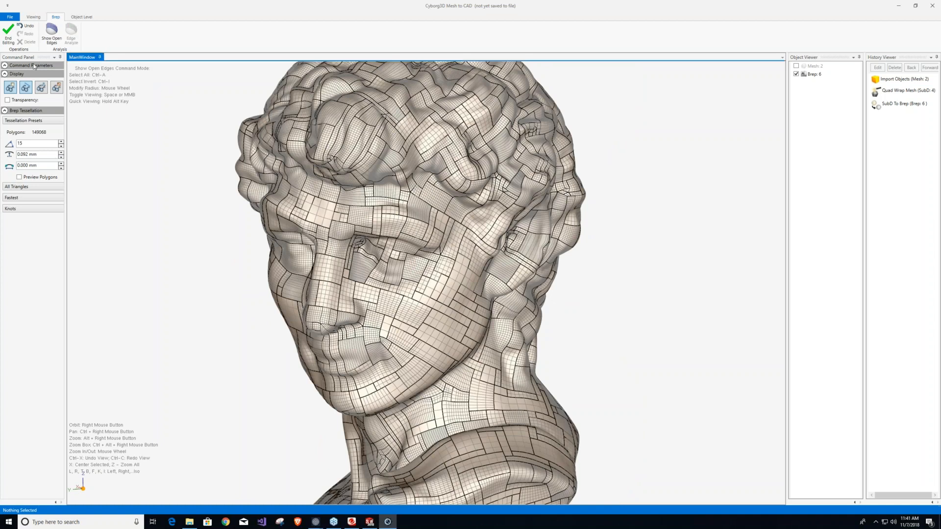
End the open-edges display and the Brep editing, and close the document without saving it.
click(11, 35)
click(10, 35)
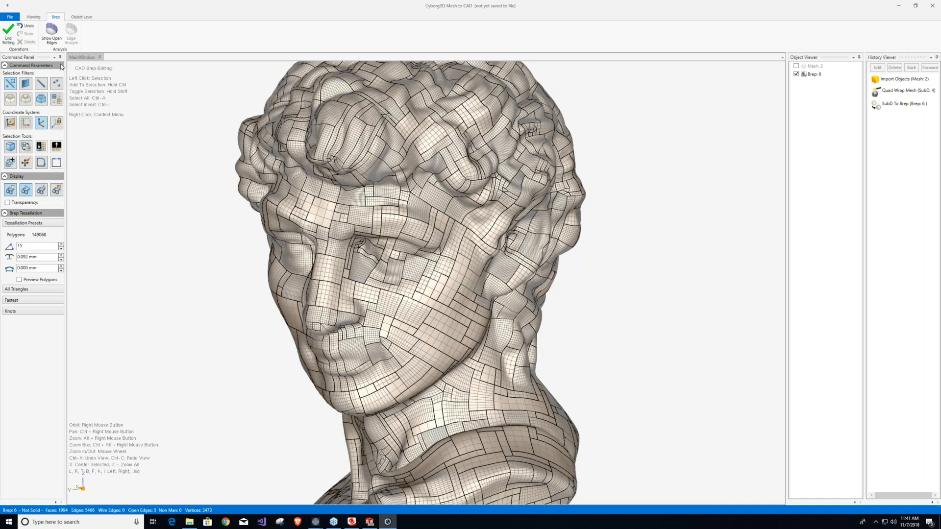
click(9, 31)
click(10, 17)
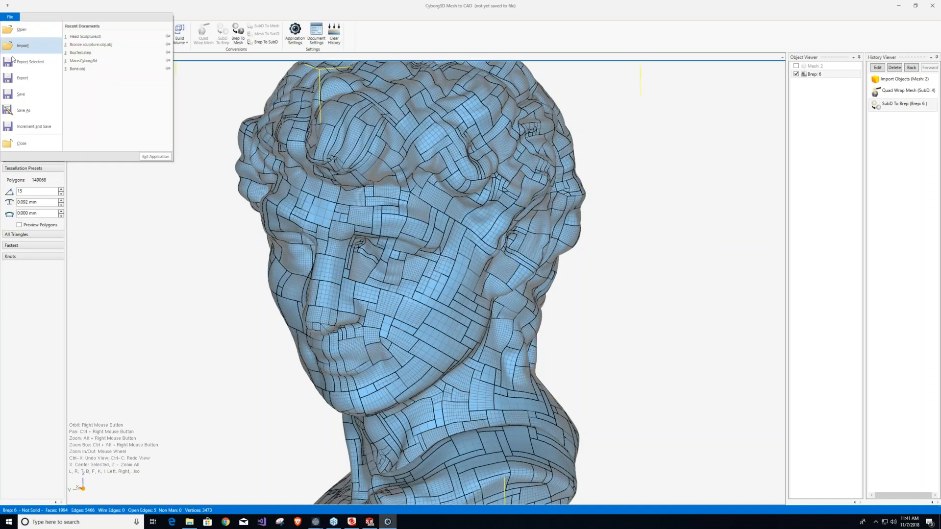
click(21, 144)
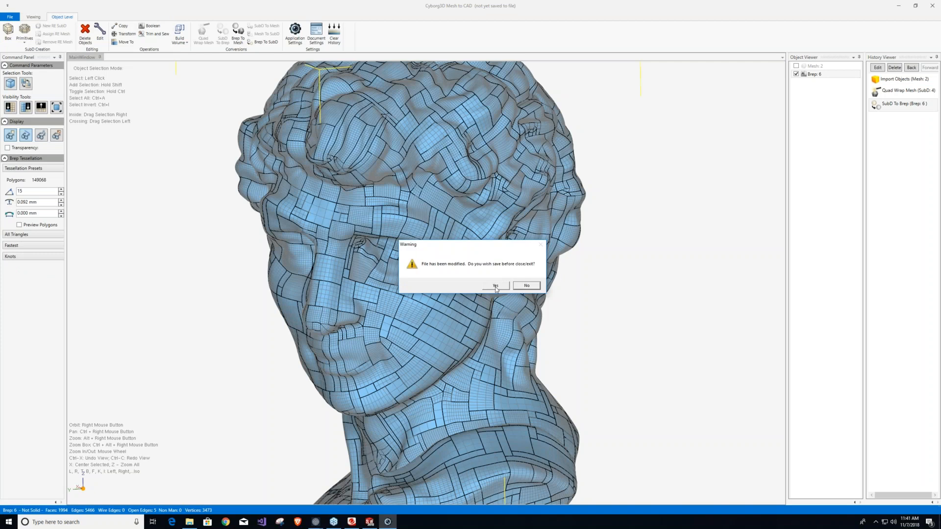
click(527, 286)
Switch to SolidWorks and inspect the head solid with a Front Plane section at 167, 263 and 230 mm, closing the section view without keeping it.
click(369, 522)
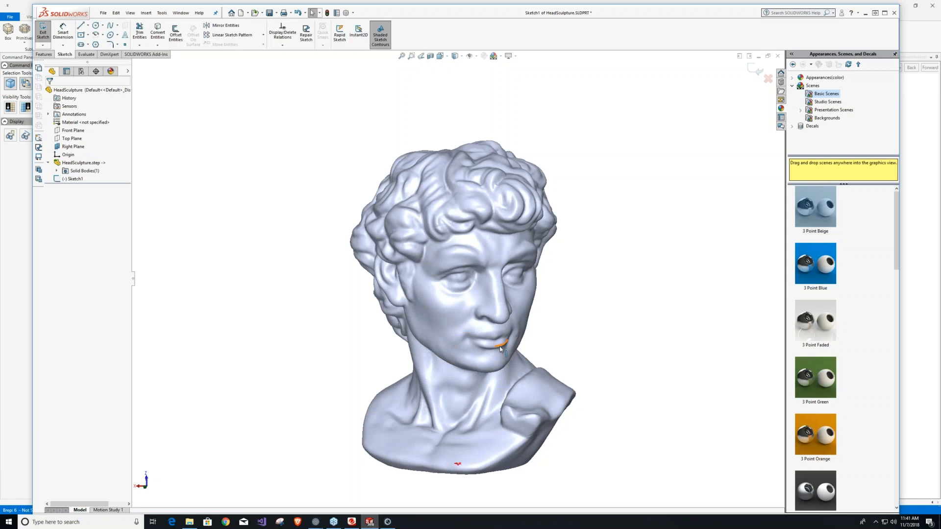
key(l)
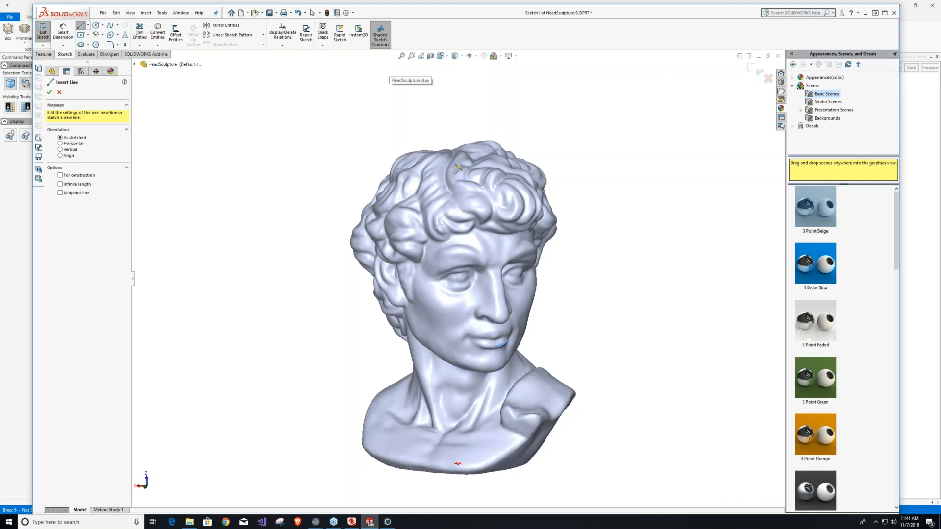
middle_drag(495, 281, 522, 300)
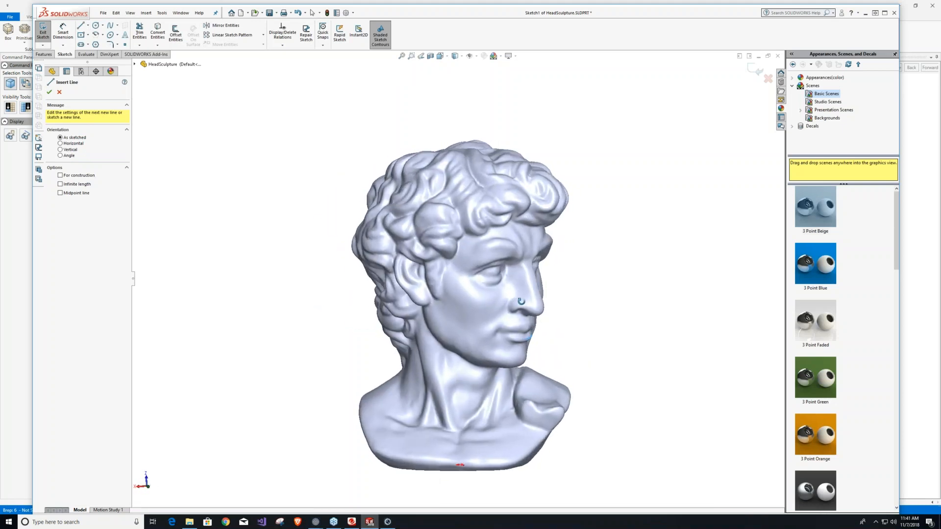
click(422, 55)
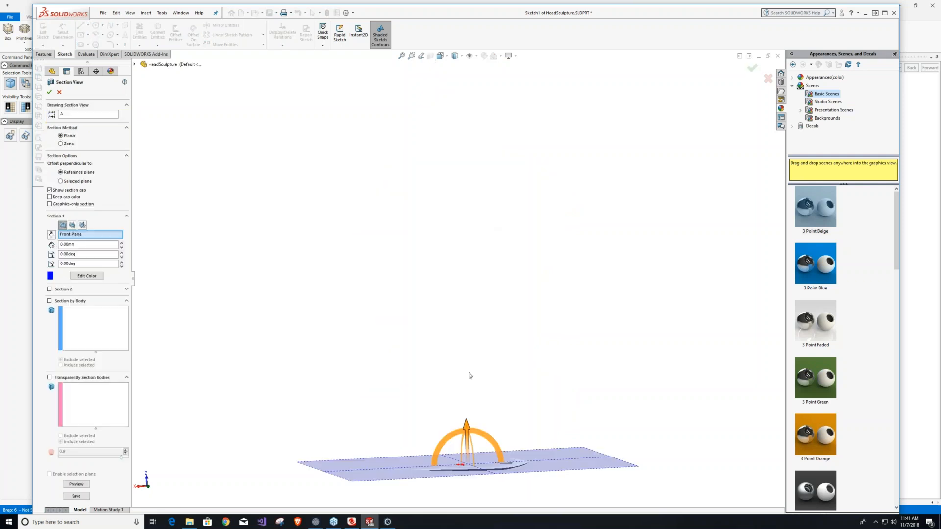
drag(467, 427, 460, 227)
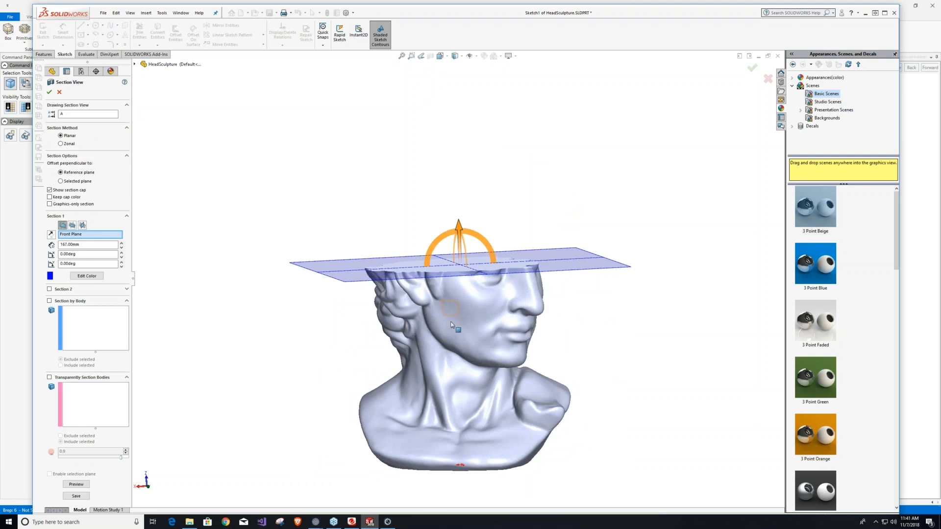
middle_drag(471, 343, 493, 229)
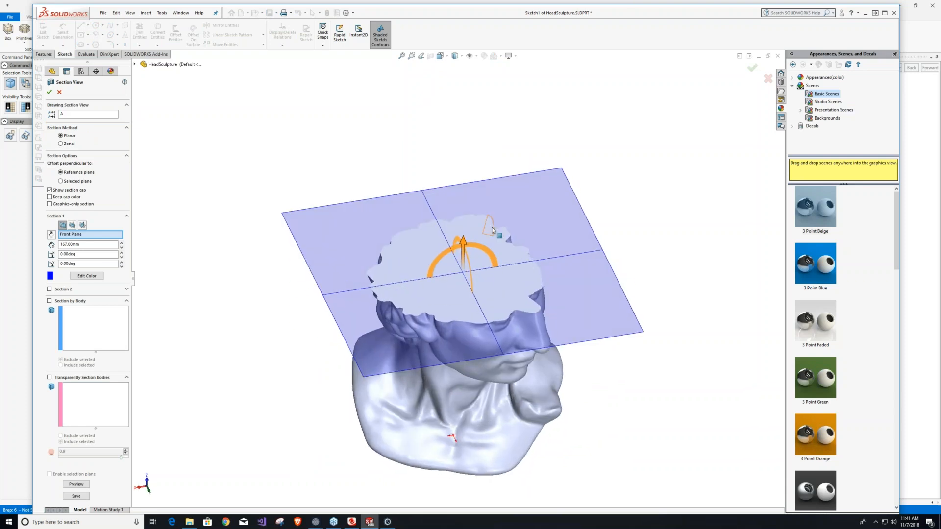
drag(463, 245, 458, 91)
drag(437, 207, 419, 146)
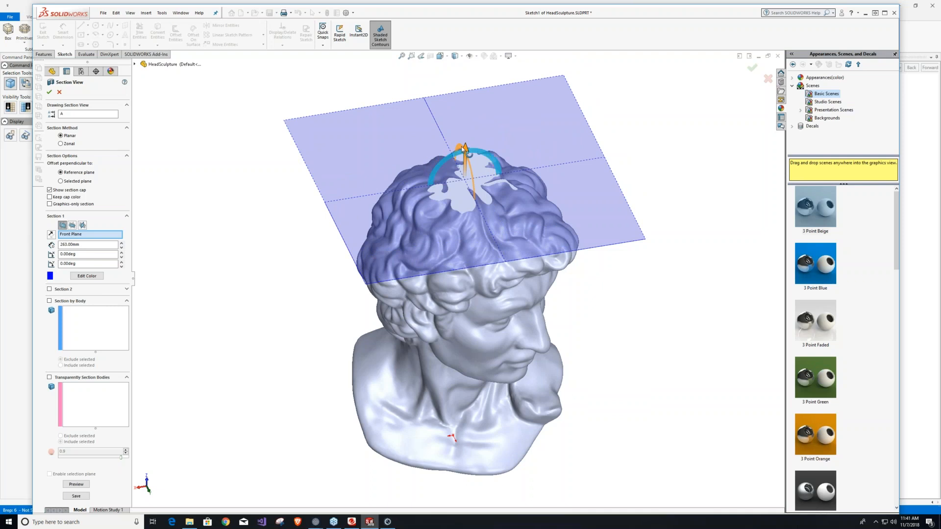
drag(467, 153, 463, 186)
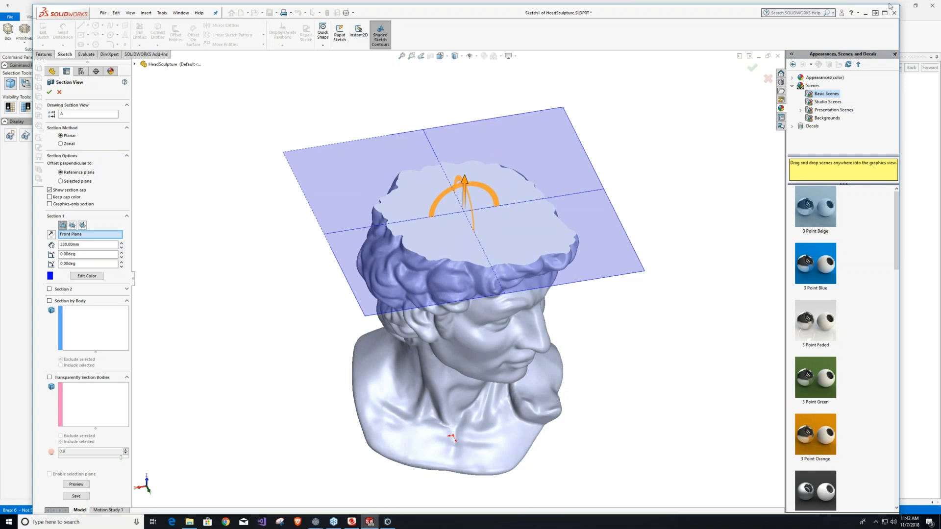
click(59, 92)
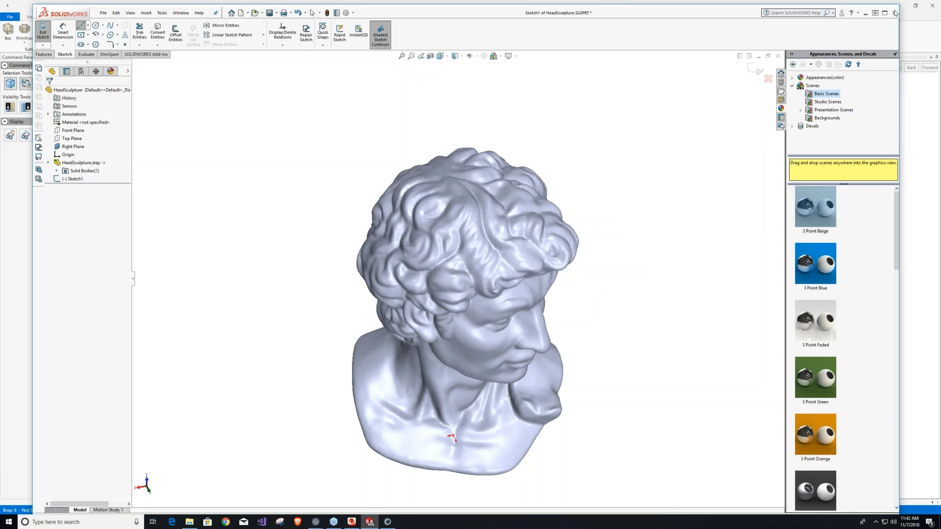
Close SolidWorks and, back in Cyborg3D, import Bone.obj as a mesh object.
click(895, 13)
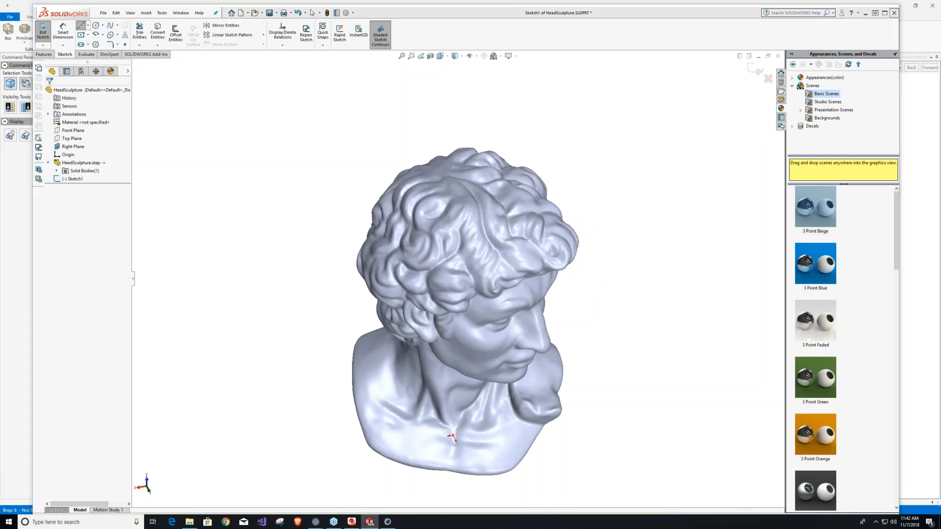
click(440, 269)
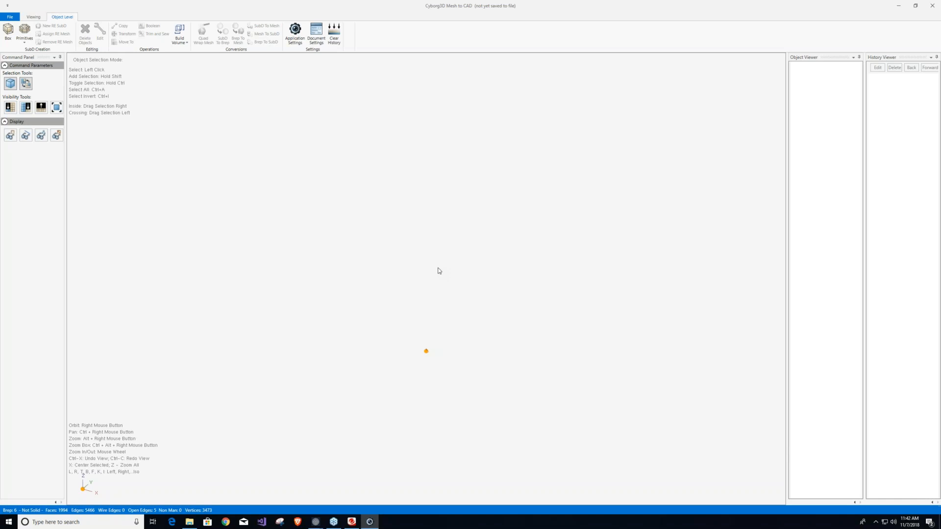
click(12, 18)
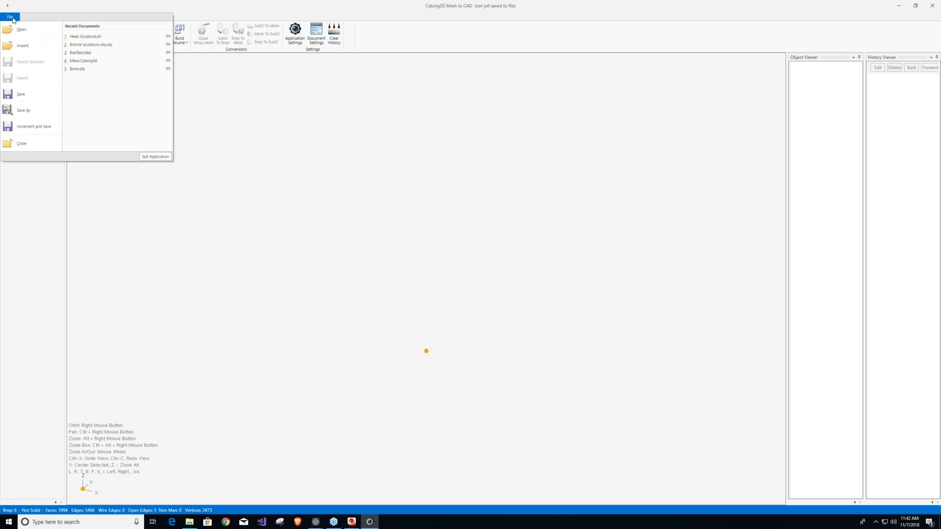
click(23, 48)
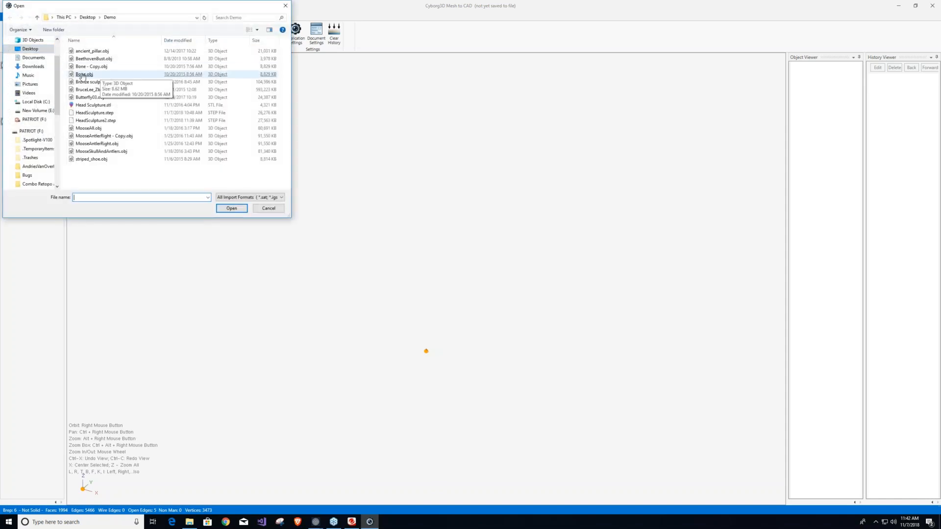
double_click(83, 74)
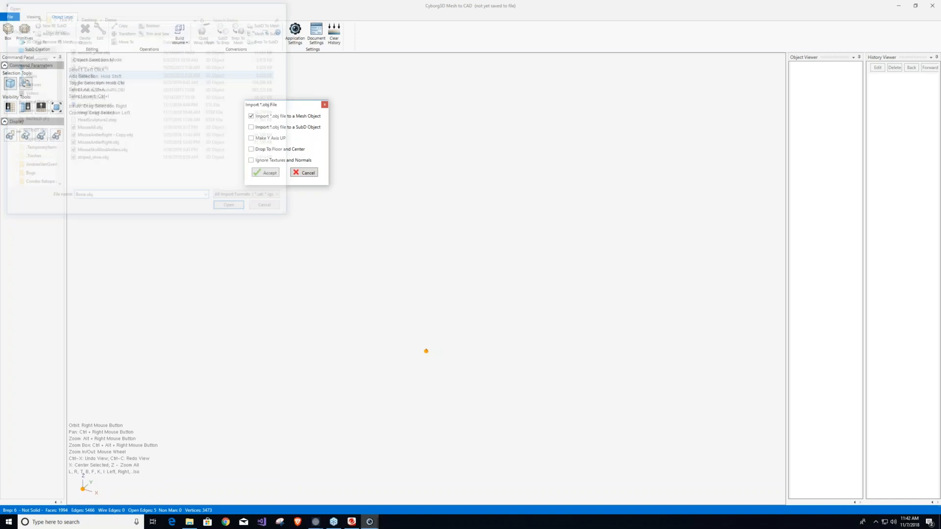
click(269, 174)
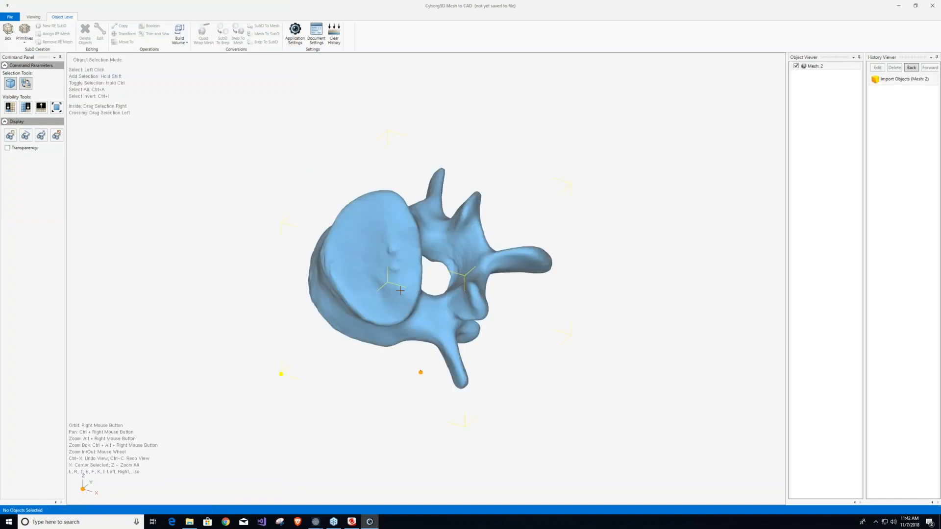
Open the bone mesh for editing and paint-select the faces across the flat end of the vertebral body, with a paint tool size of 50.
right_drag(384, 269, 367, 76)
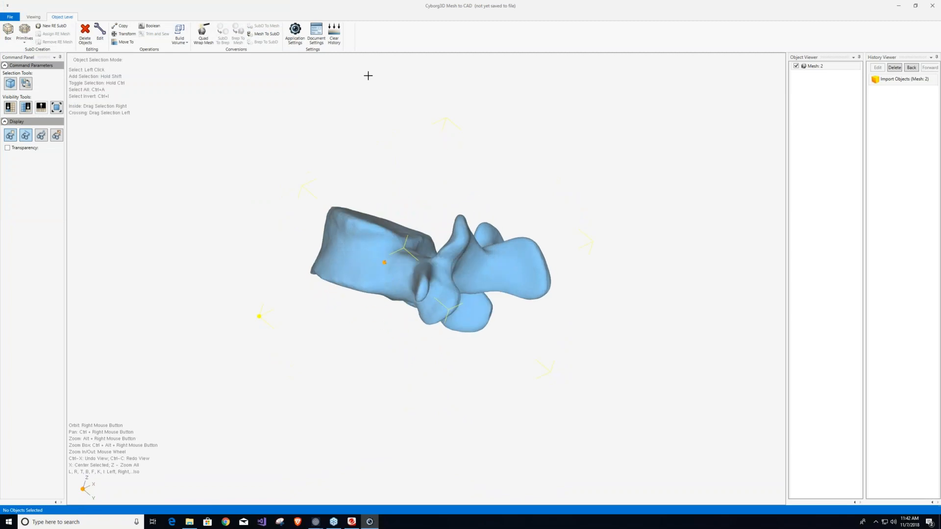
right_drag(363, 269, 453, 110)
right_drag(385, 309, 409, 321)
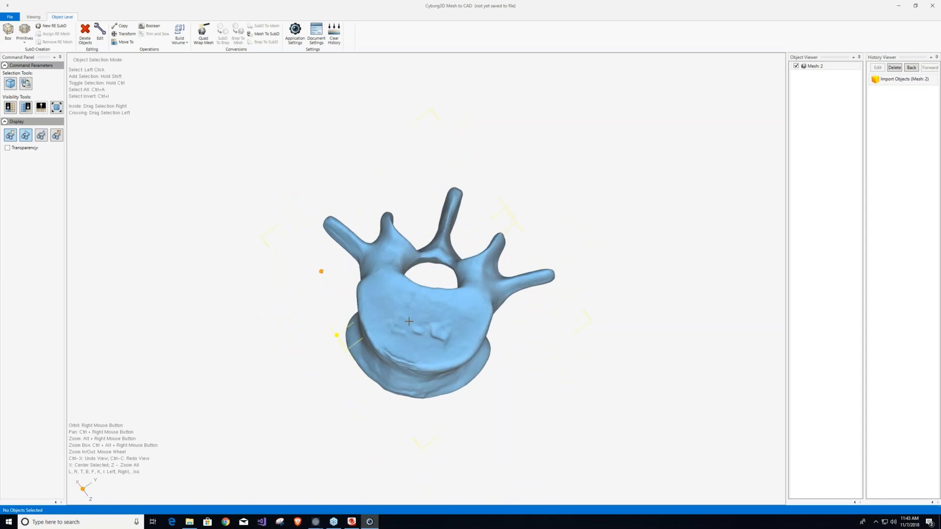
right_click(407, 319)
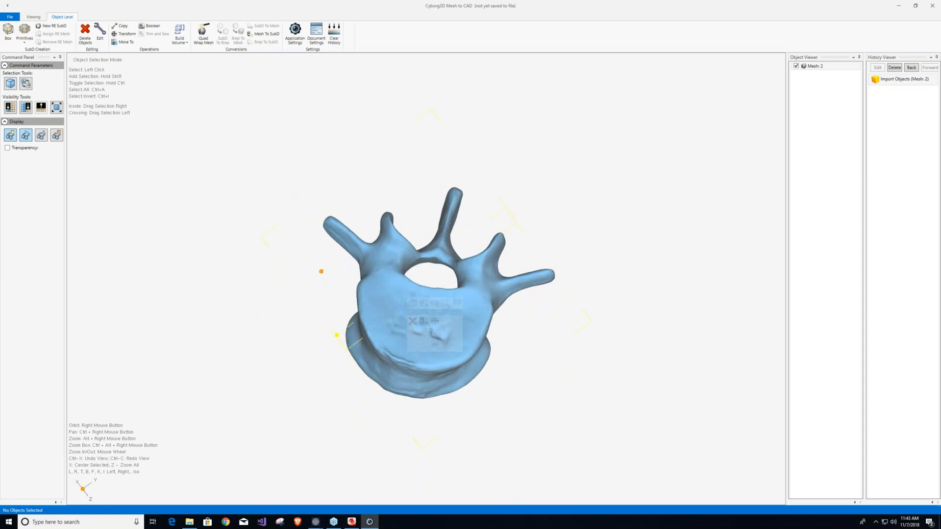
click(434, 336)
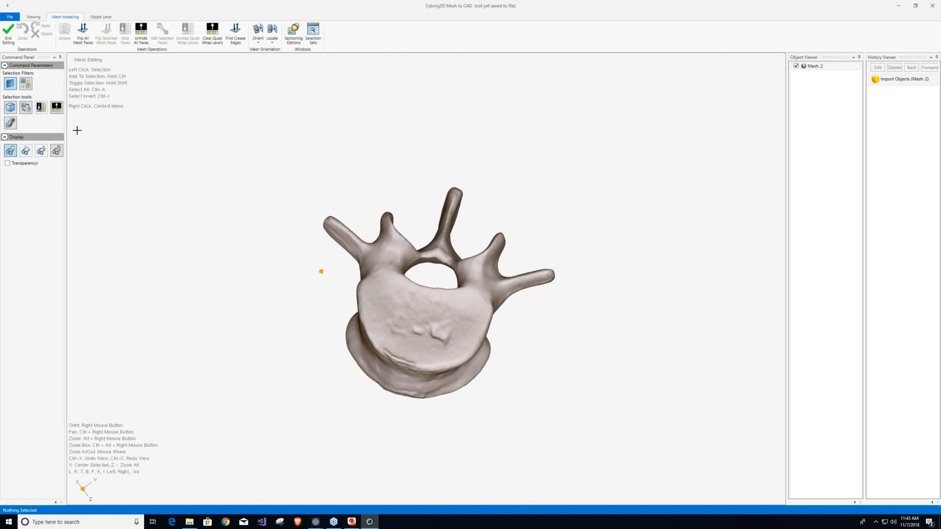
click(10, 123)
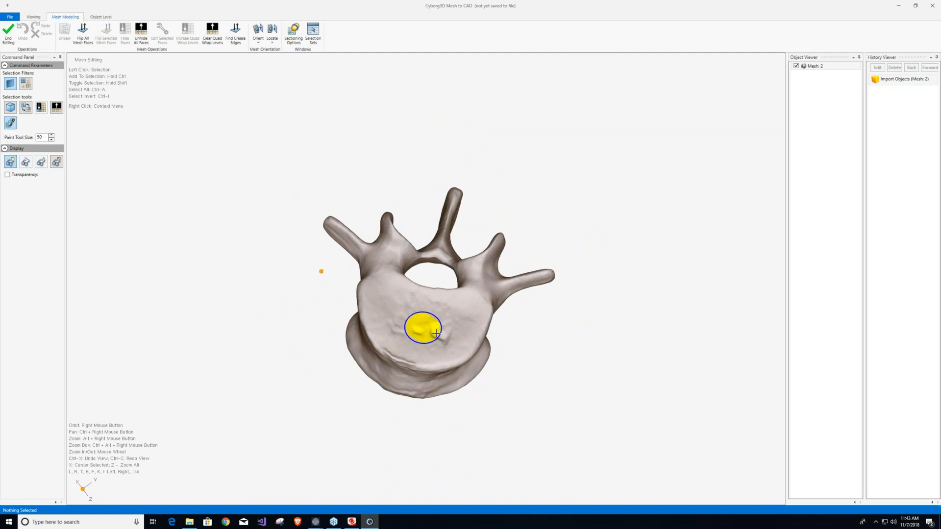
mouse_move(431, 316)
mouse_down()
mouse_move(393, 310)
mouse_move(428, 336)
mouse_up()
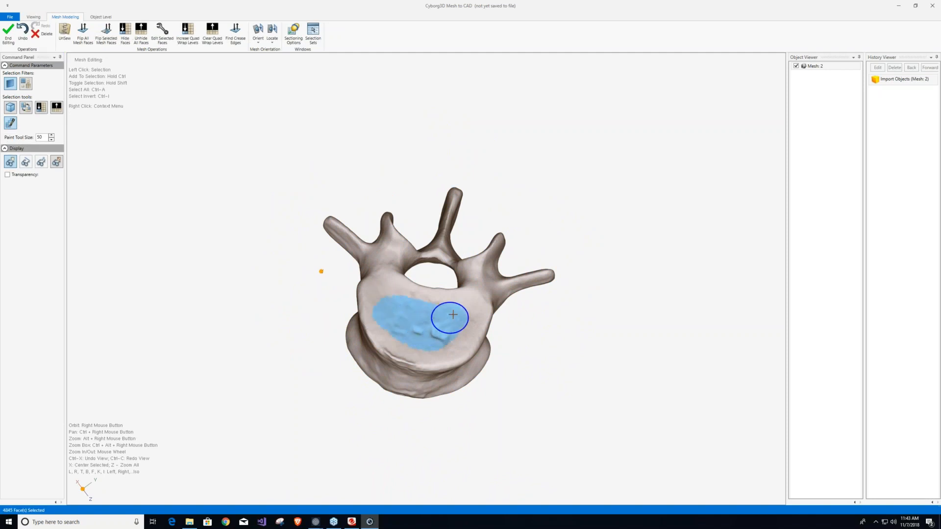
Orient the mesh to the Z-axis using a single face at the middle of the flat end, and finish the mesh editing.
click(422, 319)
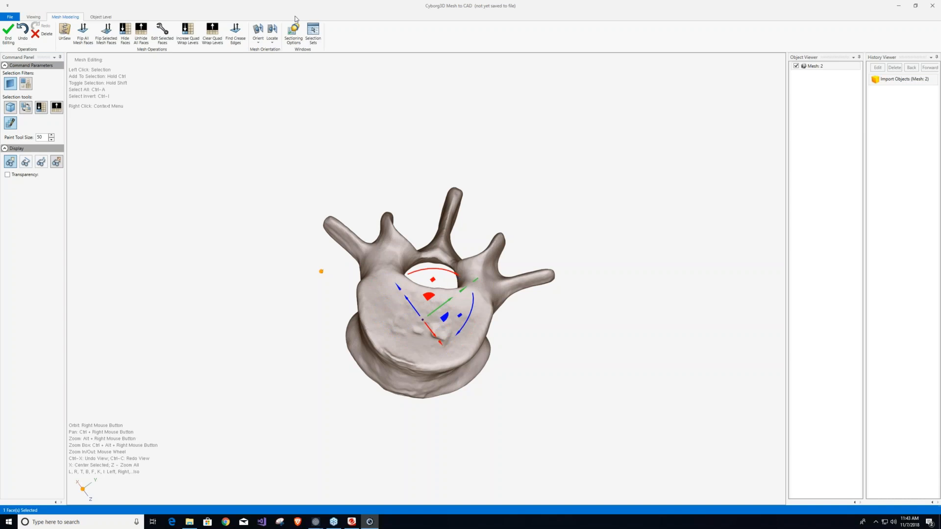
click(260, 43)
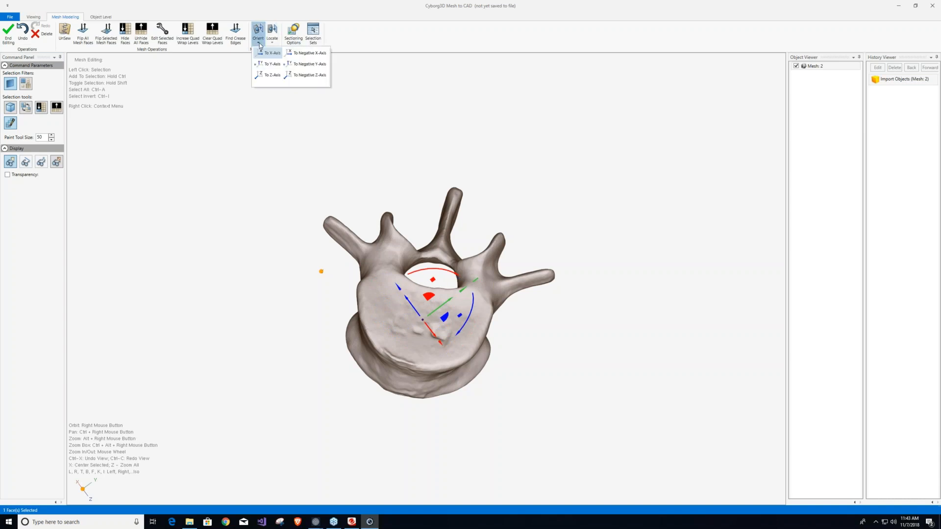
click(272, 77)
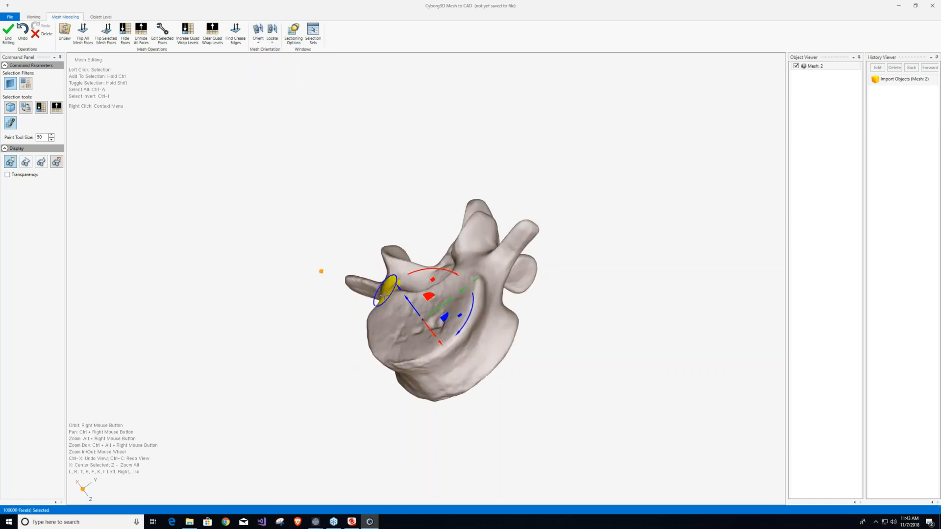
mouse_move(285, 300)
right_down()
mouse_move(345, 255)
mouse_move(381, 188)
mouse_move(378, 204)
mouse_move(395, 152)
mouse_move(378, 147)
mouse_move(353, 233)
mouse_move(406, 200)
mouse_move(360, 284)
right_up()
scroll(407, 339, up, 10)
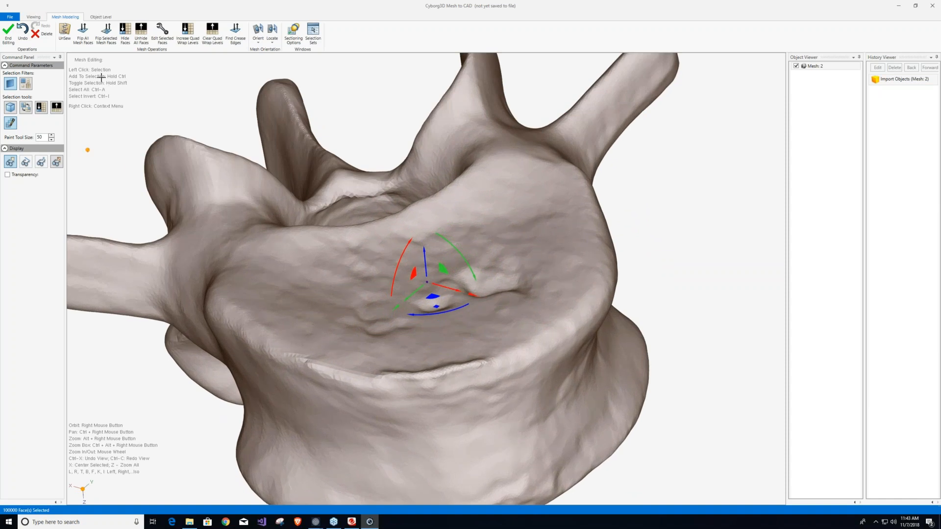
click(11, 123)
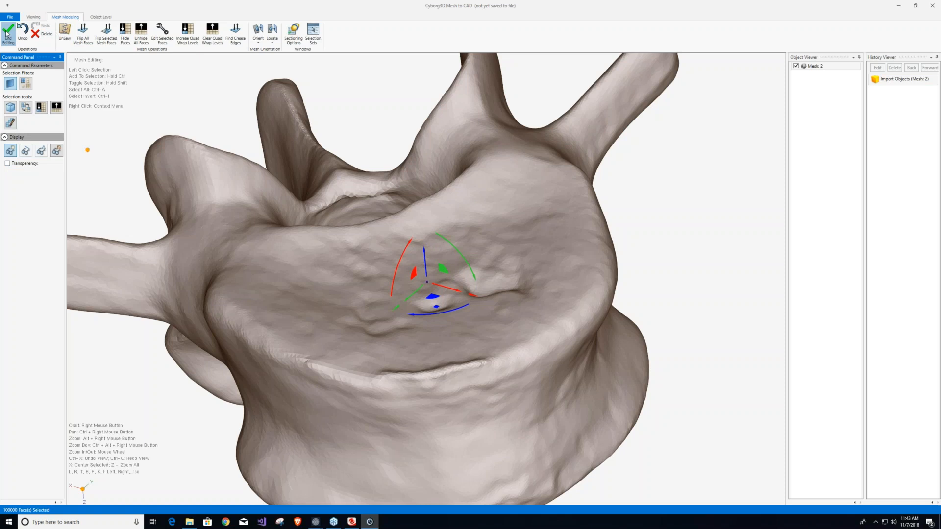
click(7, 34)
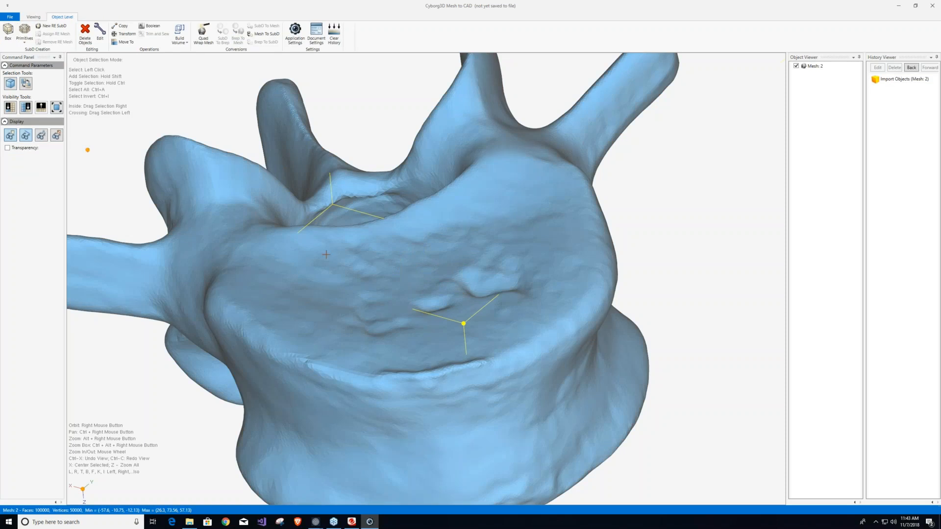
Reopen the bone mesh for editing and paint-select the faces along the raised ridge on the front rim of the flat end.
right_click(383, 284)
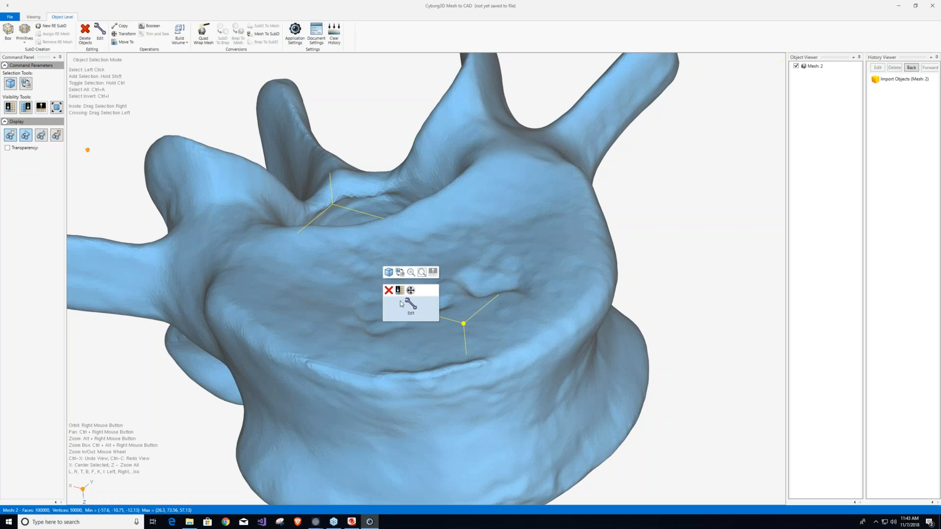
click(414, 310)
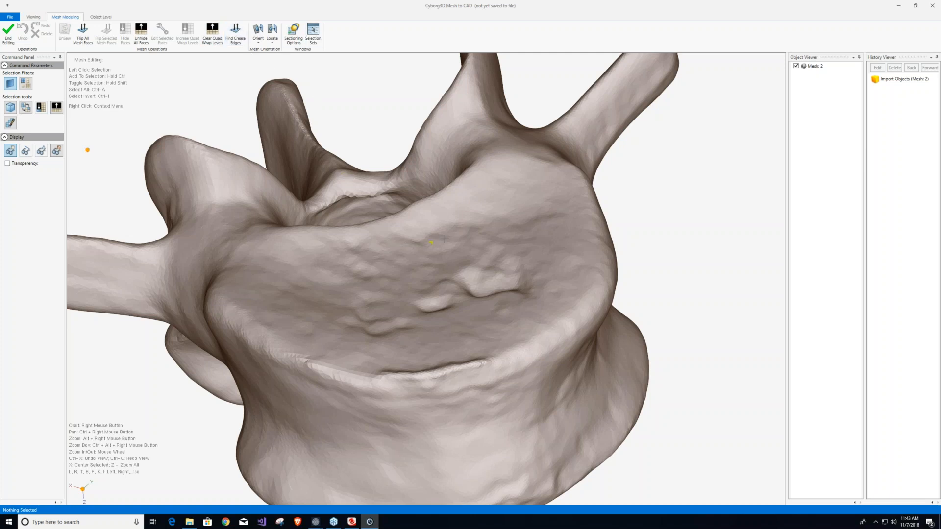
scroll(500, 232, down, 3)
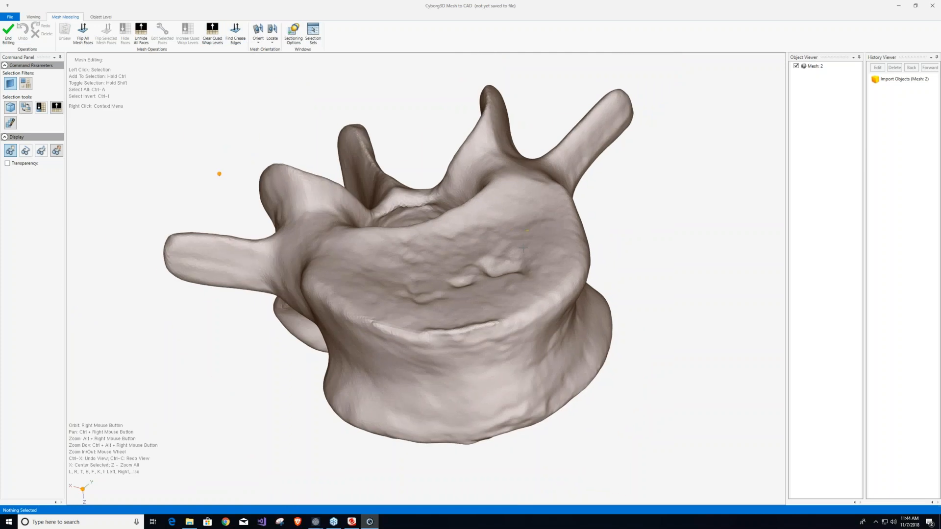
right_drag(449, 329, 469, 351)
click(10, 123)
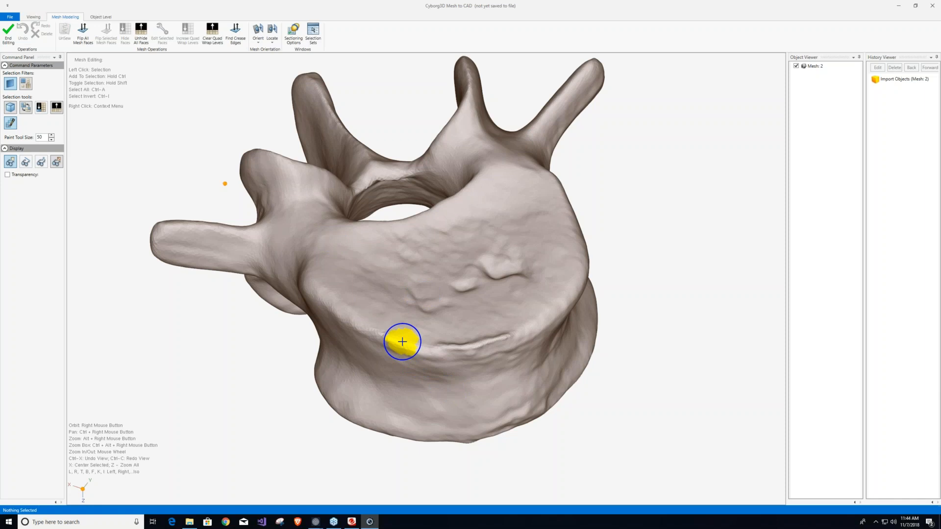
mouse_move(402, 342)
mouse_down()
mouse_move(508, 325)
mouse_move(523, 333)
mouse_move(414, 346)
mouse_move(399, 358)
mouse_move(506, 357)
mouse_move(517, 326)
mouse_move(419, 361)
mouse_move(499, 352)
mouse_up()
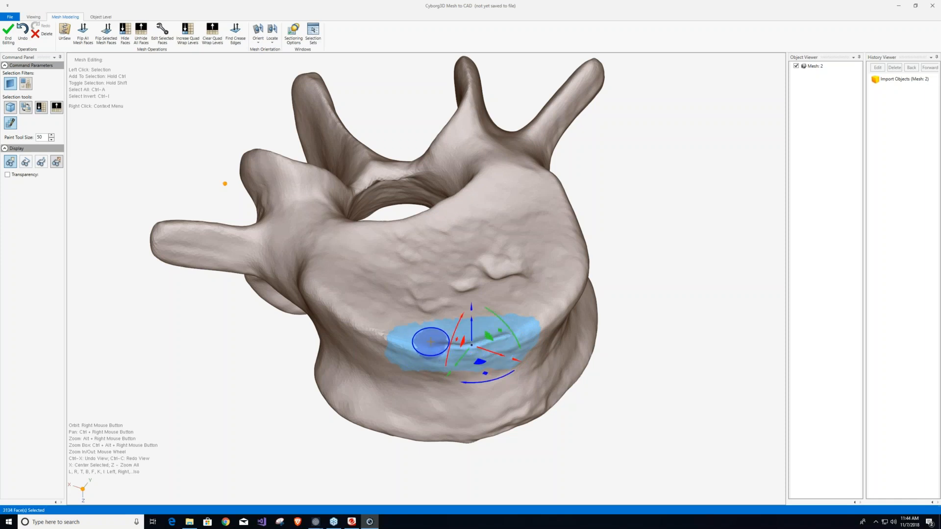
Open the painted ridge faces of the bone mesh for SubD editing with Edit Selected Faces.
right_click(430, 342)
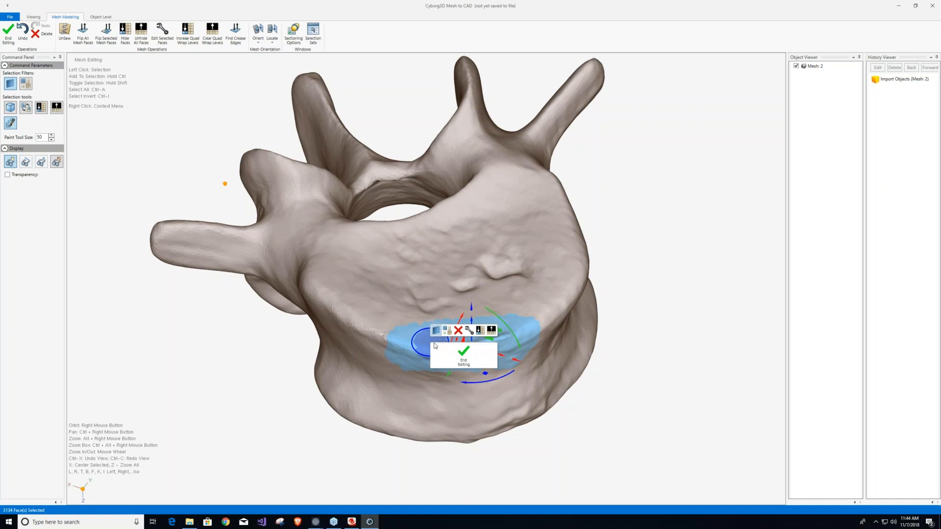
click(472, 332)
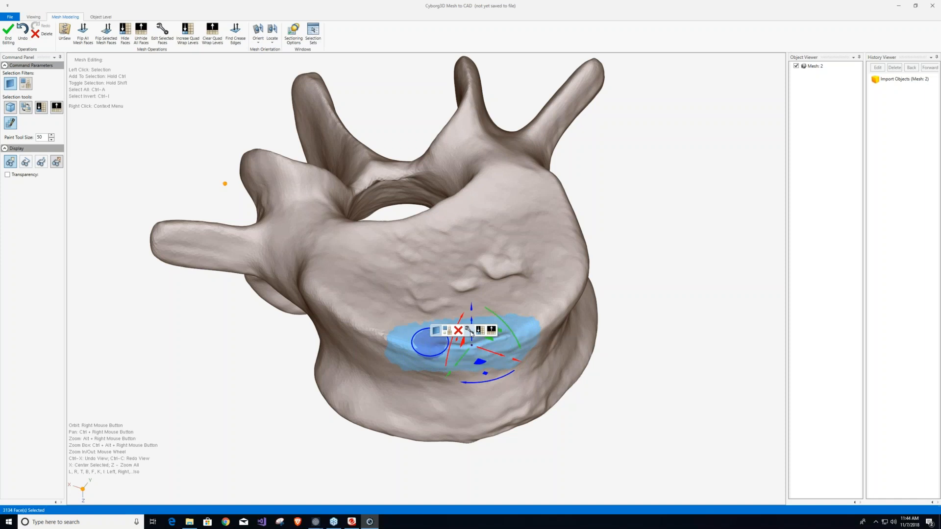
scroll(501, 385, up, 5)
scroll(501, 387, down, 2)
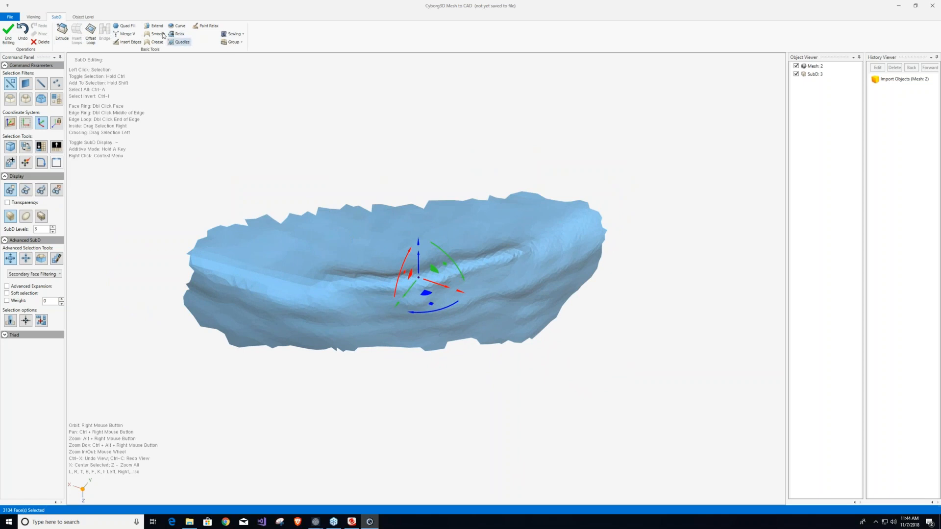
Examine the mesh edges of the extracted ridge patch and clear the face selection.
click(27, 190)
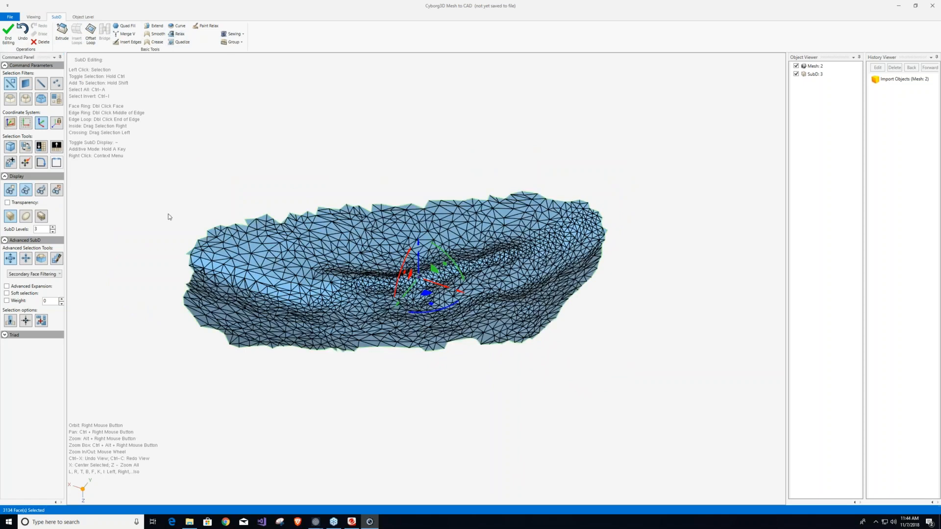
click(277, 160)
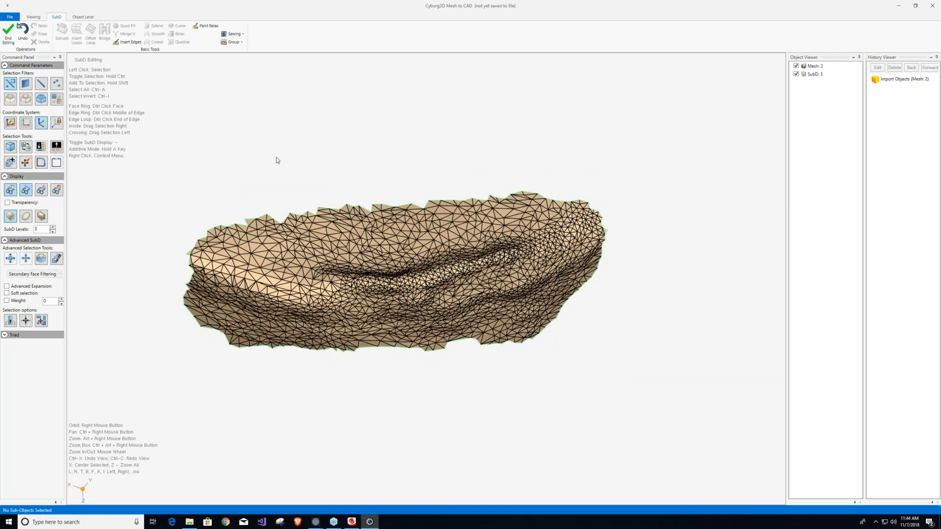
click(25, 189)
right_drag(460, 306, 467, 341)
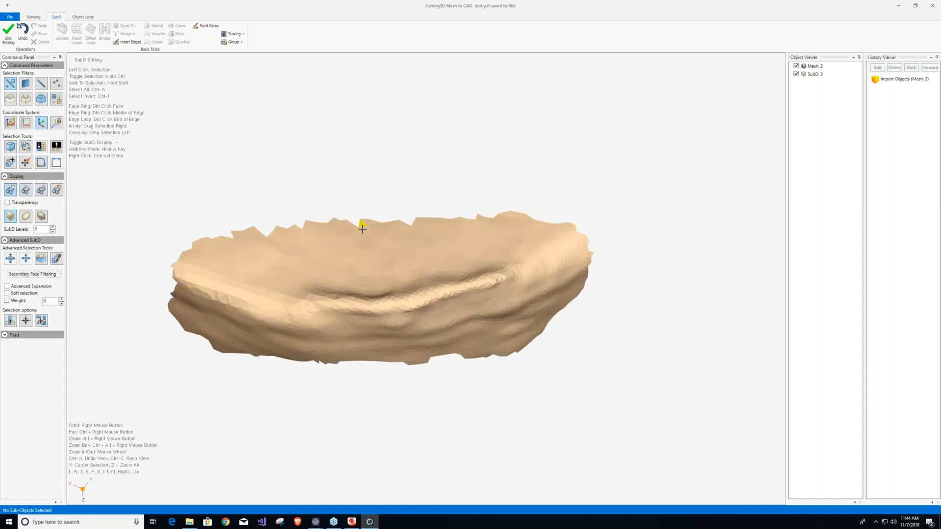
Paint-select the faces along the raised ridge in the middle of the patch.
click(57, 260)
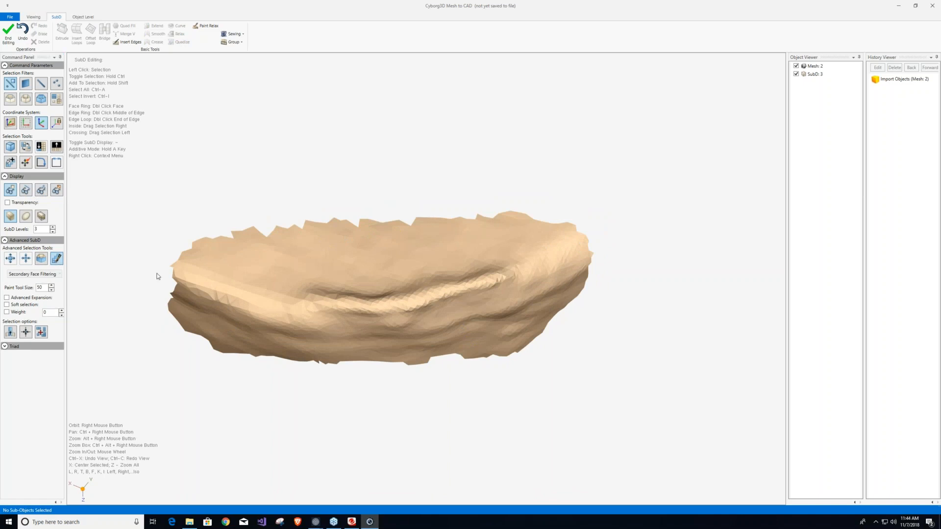
scroll(306, 298, down, 1)
scroll(306, 298, down, 2)
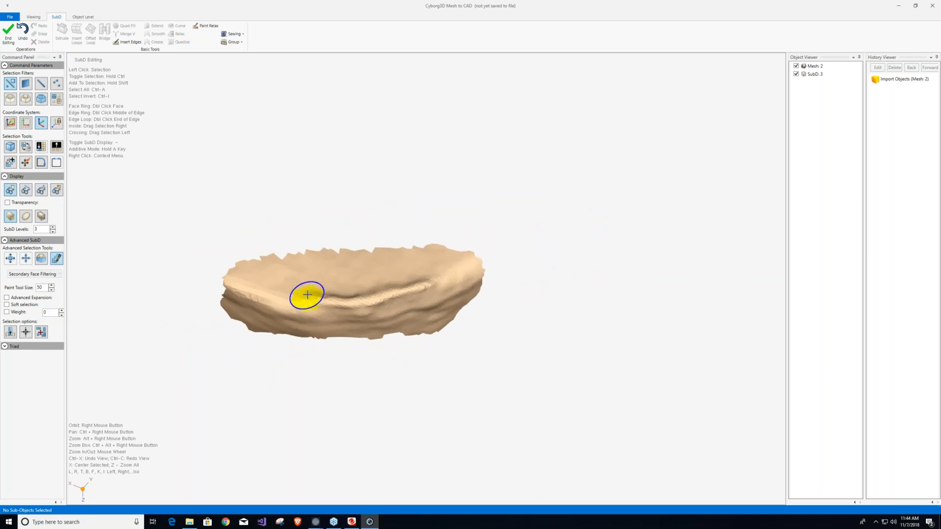
mouse_move(308, 297)
mouse_down()
mouse_move(410, 296)
mouse_move(431, 280)
mouse_move(306, 304)
mouse_move(398, 298)
mouse_up()
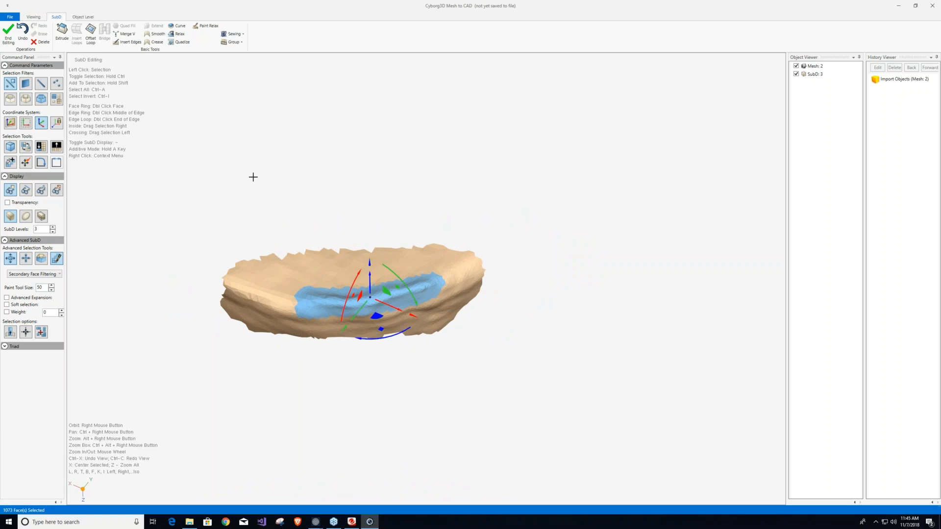
right_drag(523, 204, 443, 225)
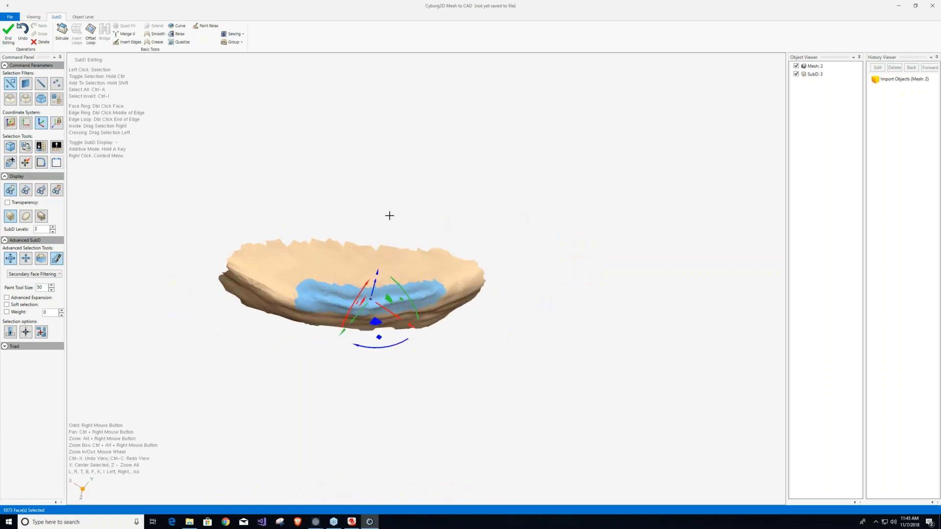
scroll(348, 217, up, 3)
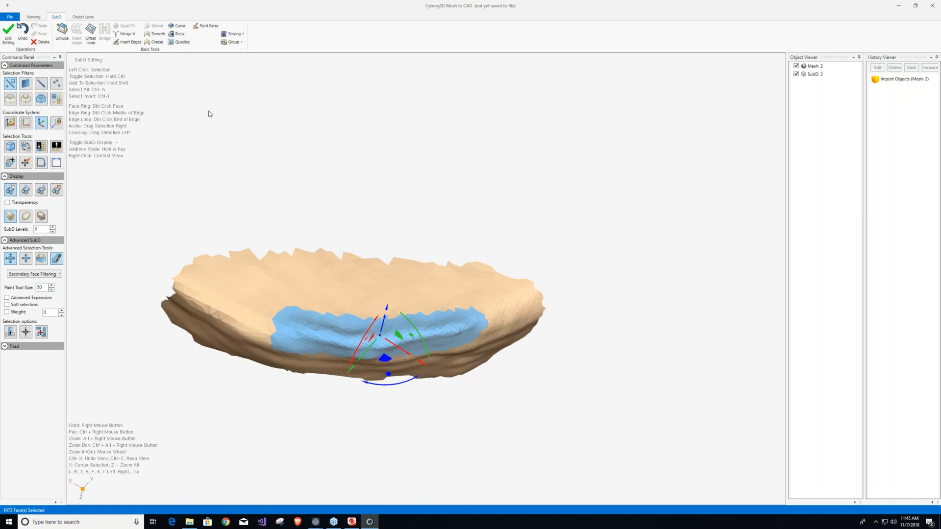
Try relaxing the selected ridge faces with a Relax value of 322, and discard the result.
click(181, 34)
right_drag(360, 356, 239, 231)
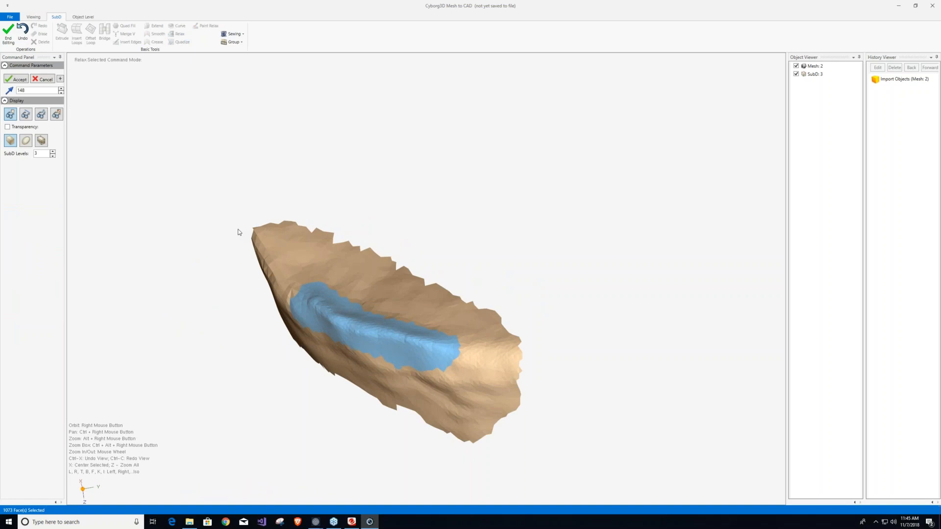
drag(43, 90, 1, 94)
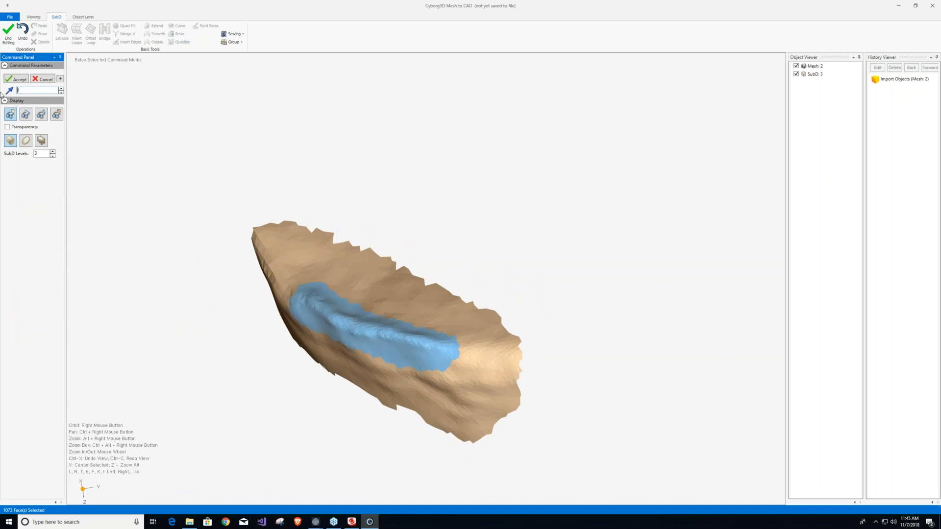
drag(62, 92, 765, 115)
click(60, 90)
drag(62, 91, 490, 113)
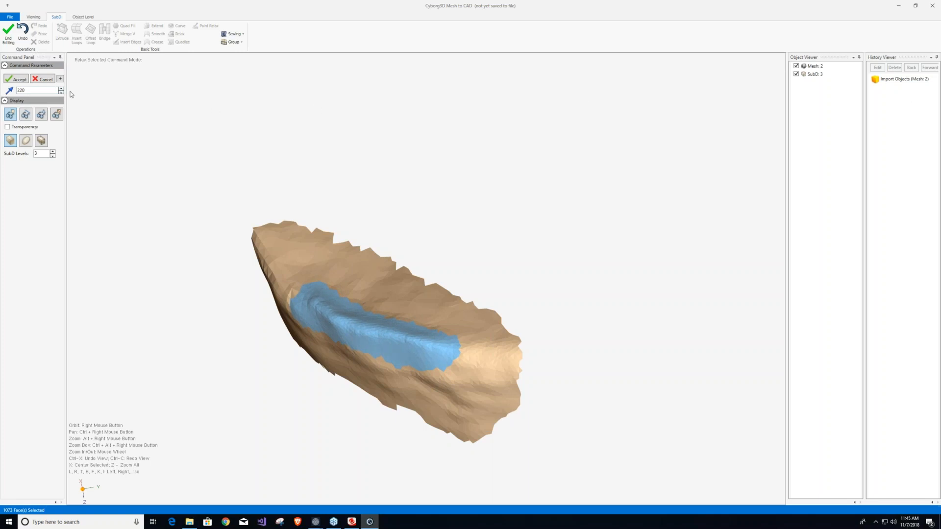
click(37, 91)
drag(335, 98, 806, 102)
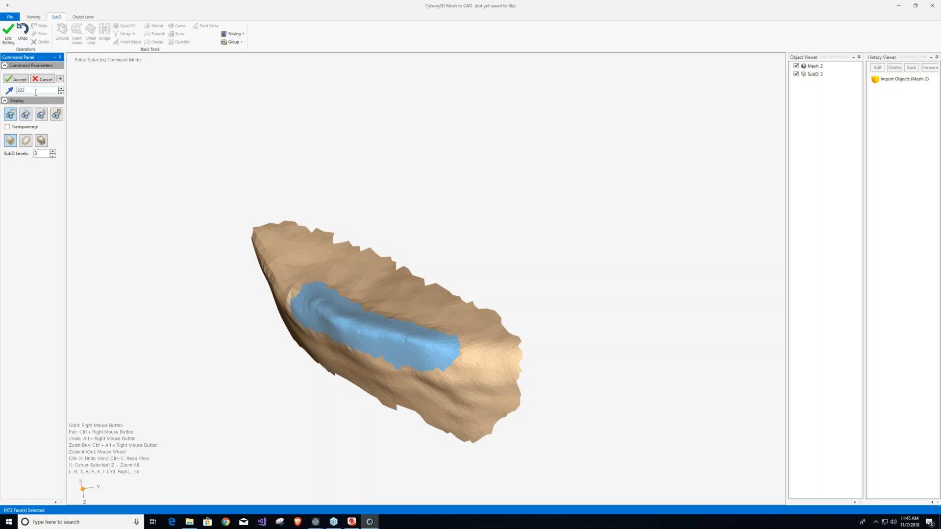
right_drag(314, 341, 266, 267)
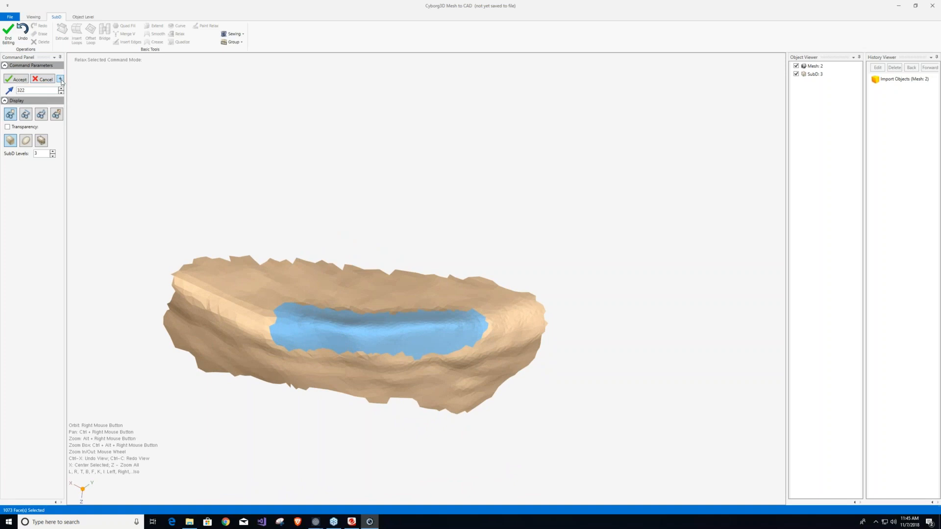
click(42, 79)
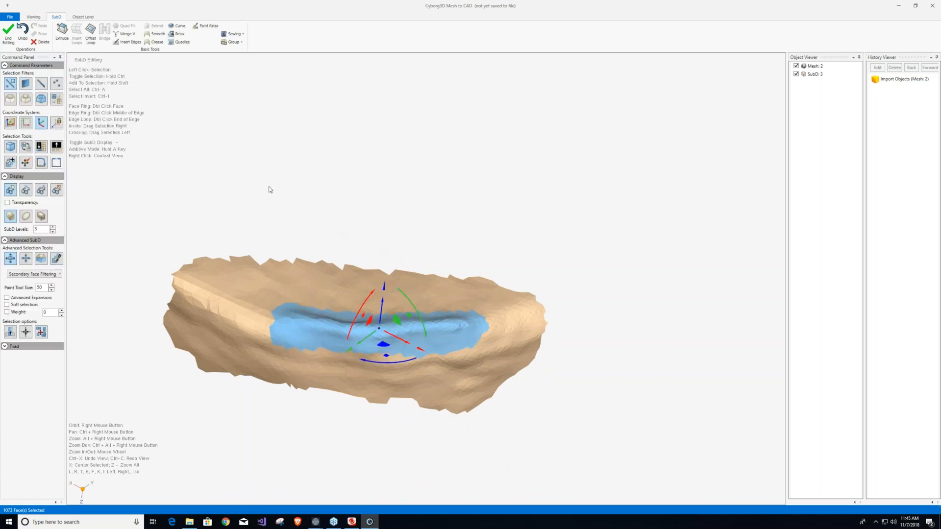
Quadize the selected ridge faces and show the mesh edges to inspect the quad layout.
click(177, 44)
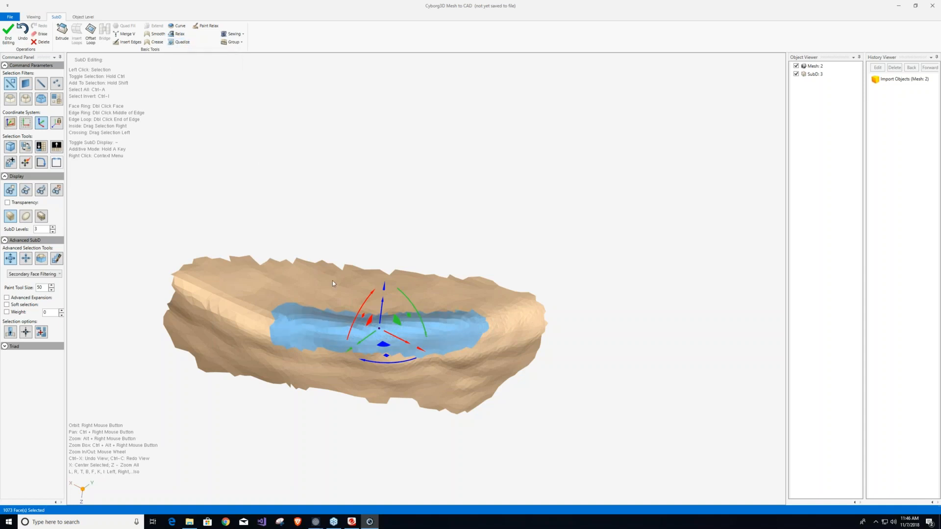
click(26, 191)
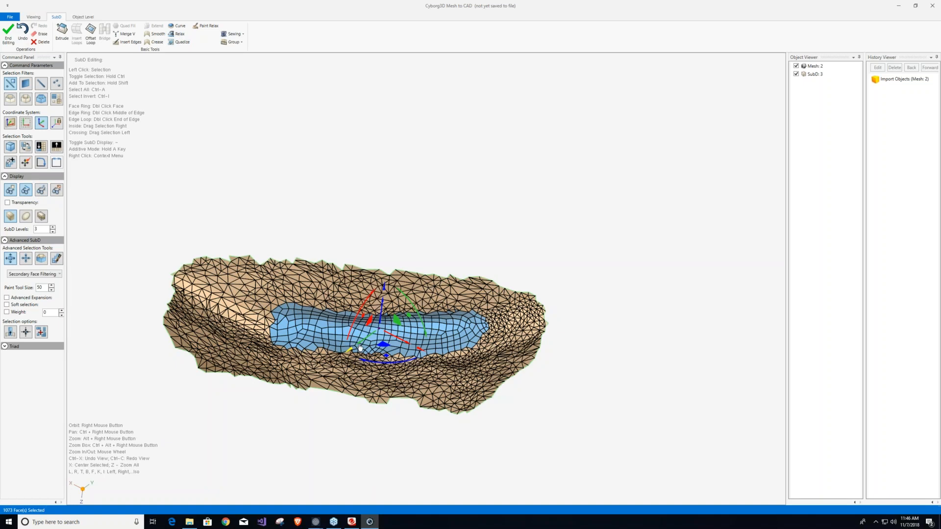
right_drag(392, 329, 318, 306)
Try the Relax command on the quadized ridge faces and cancel it.
click(178, 34)
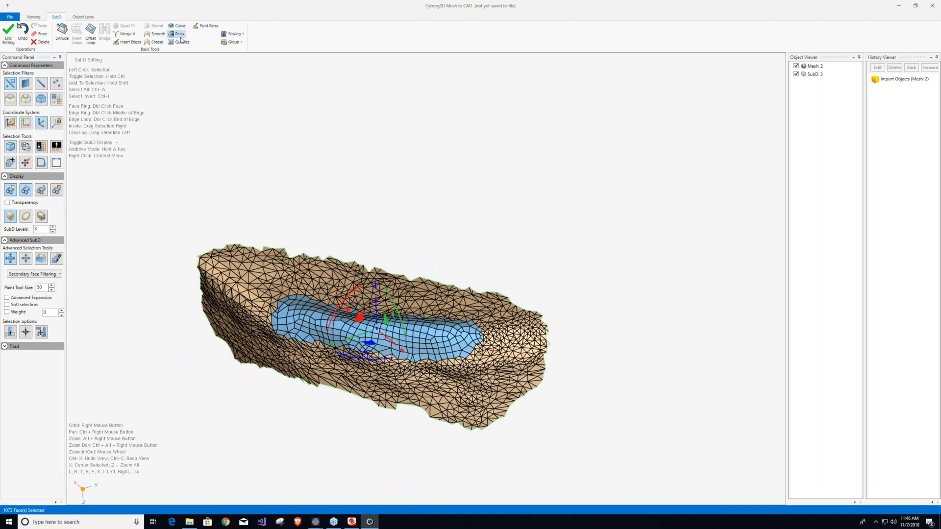
right_drag(357, 335, 382, 321)
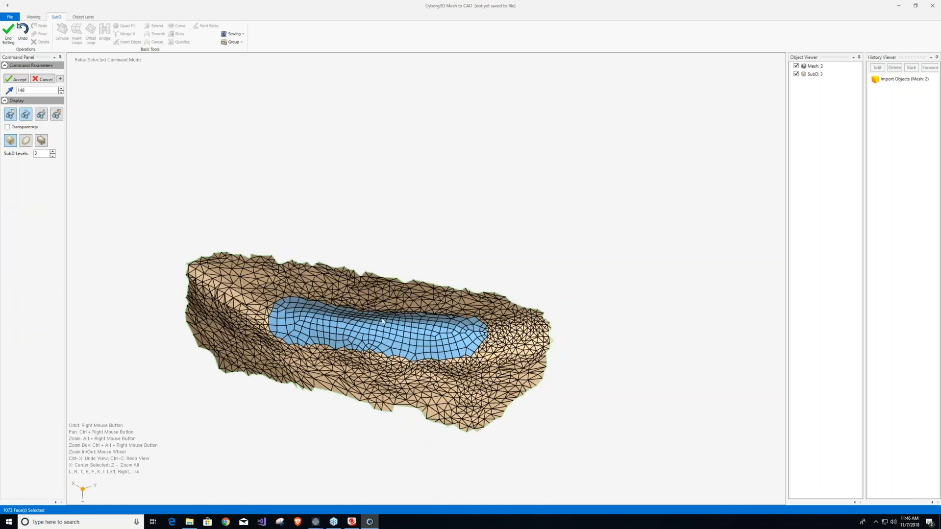
click(47, 79)
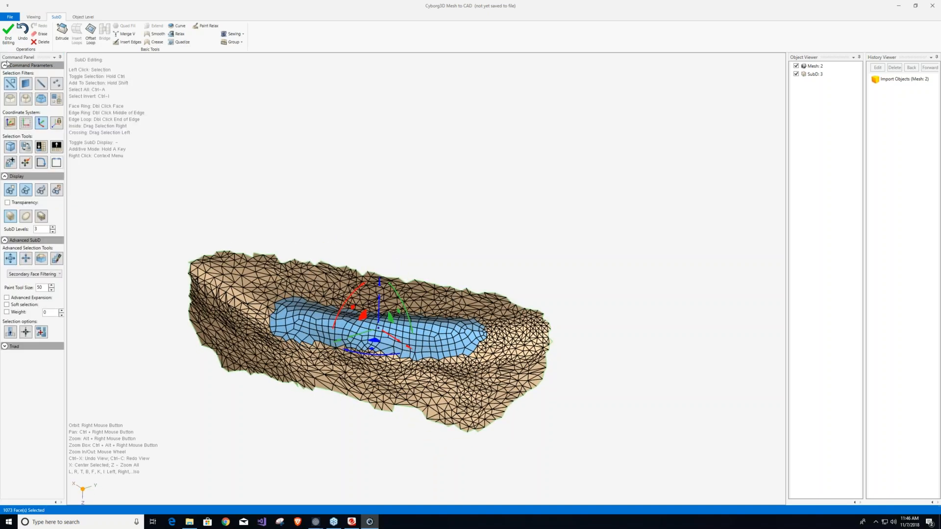
Undo the quadizing of the ridge faces.
click(23, 30)
scroll(361, 215, down, 5)
scroll(360, 214, up, 4)
click(22, 33)
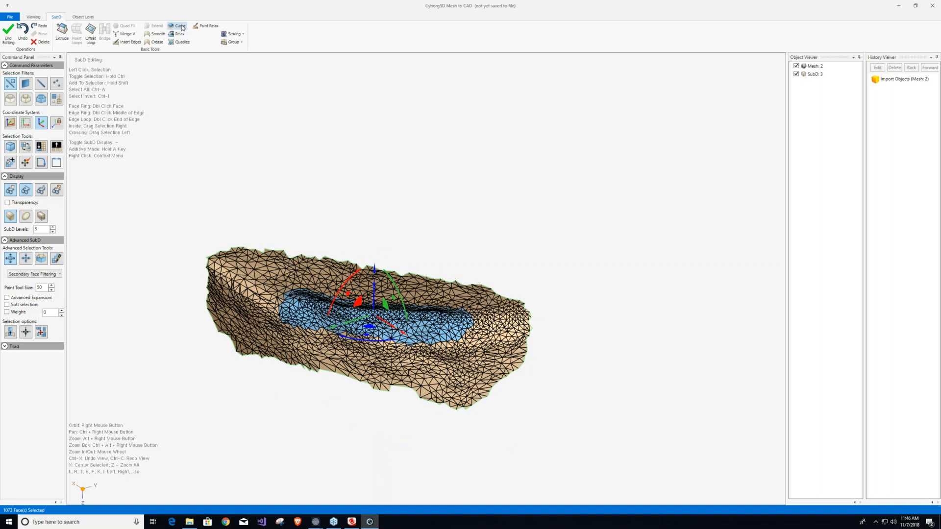
Fit the selected ridge faces to the surrounding surface using Curve with a value of 1, and hide the mesh edges.
click(180, 26)
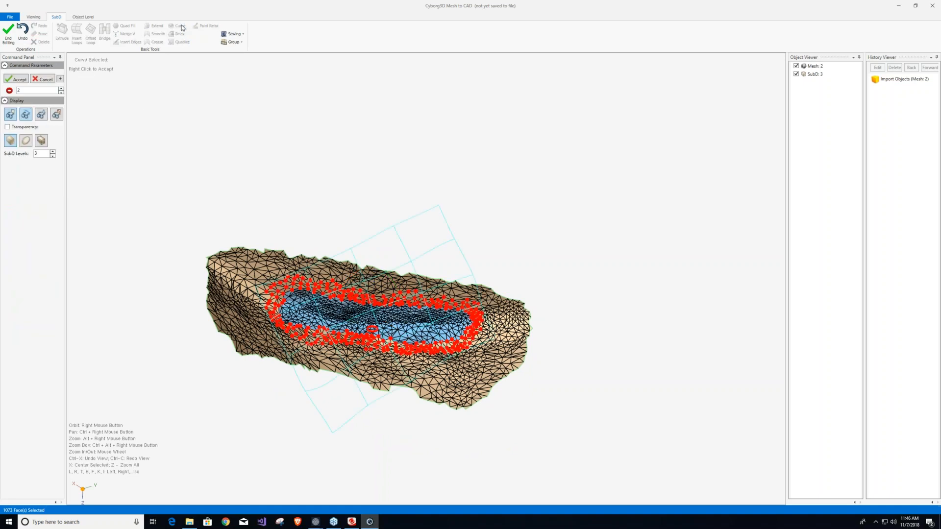
right_drag(387, 314, 313, 302)
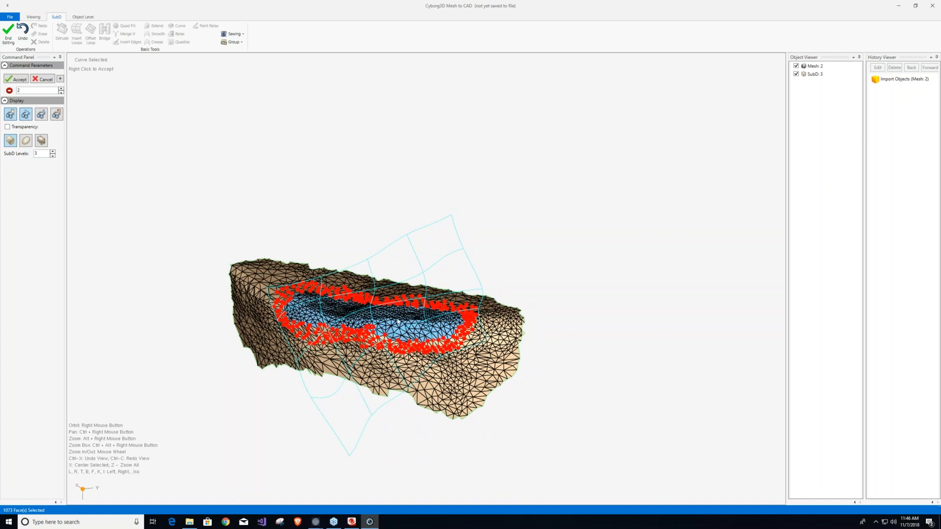
click(40, 90)
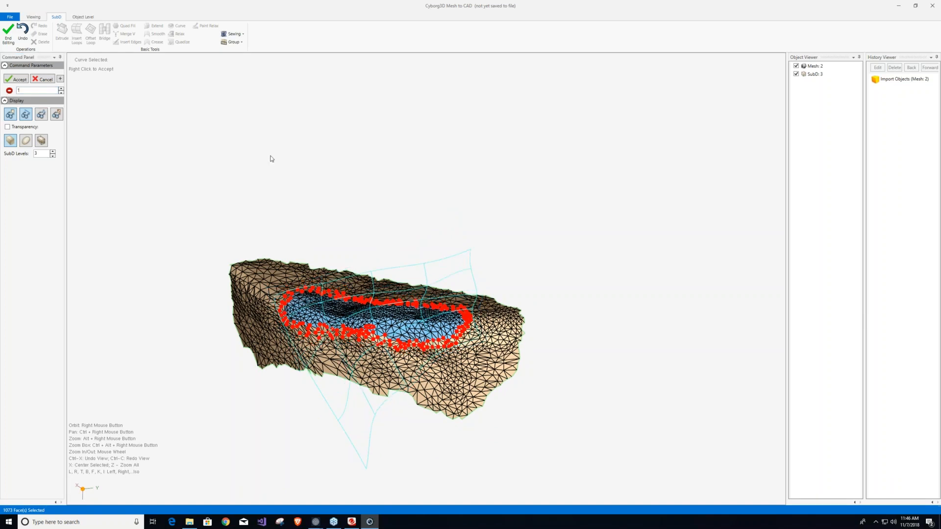
right_drag(395, 327, 308, 316)
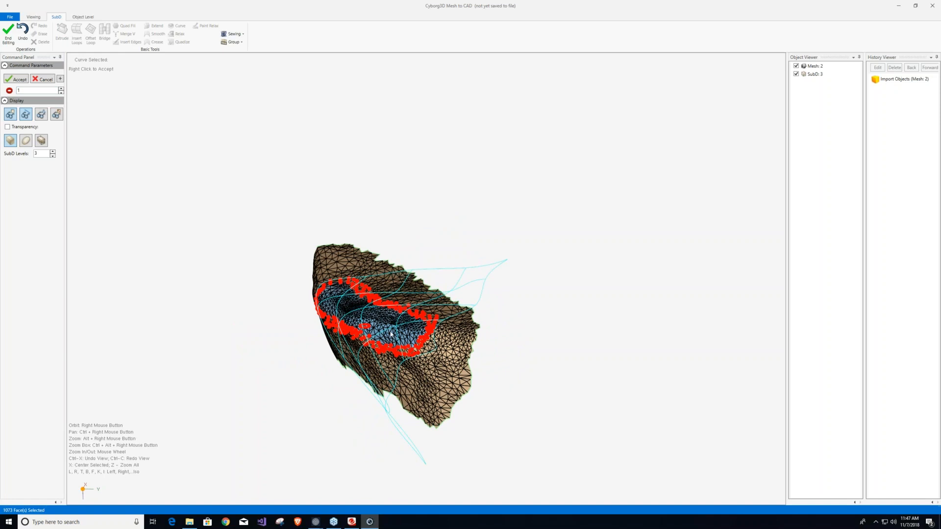
right_drag(391, 334, 480, 331)
click(17, 81)
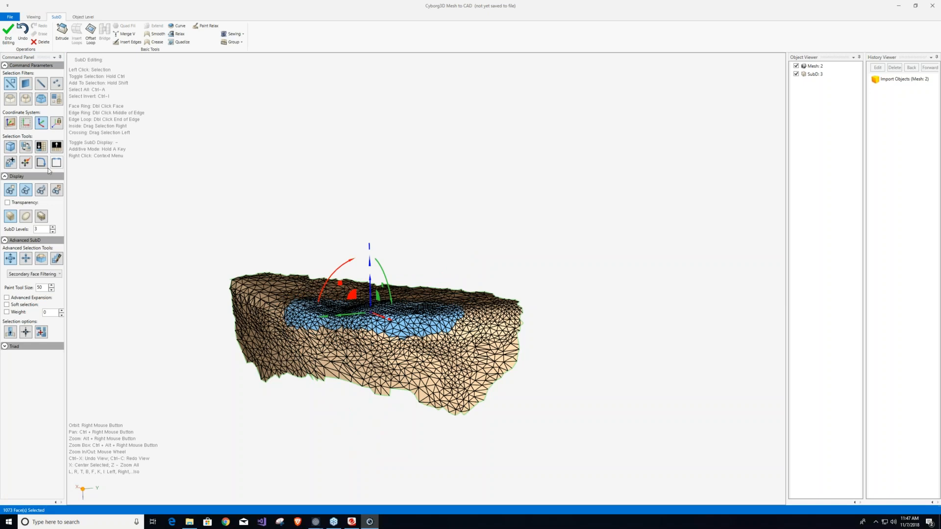
click(22, 196)
right_drag(381, 360, 443, 445)
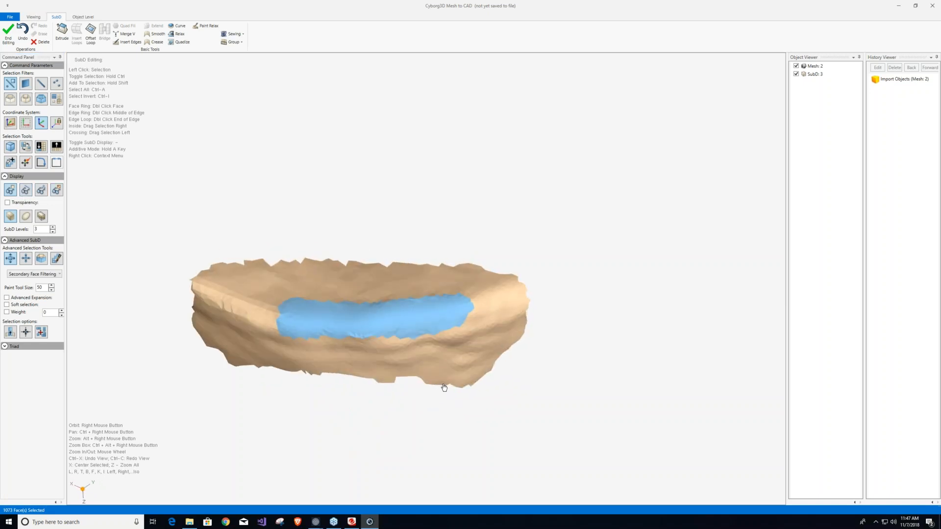
Smooth the patched rim area with Paint Relax and finish the SubD editing to return the patch to the bone mesh.
click(206, 25)
drag(298, 329, 475, 327)
mouse_move(433, 291)
right_down()
mouse_move(444, 378)
mouse_move(440, 363)
right_up()
mouse_move(439, 299)
mouse_down()
mouse_move(258, 311)
mouse_move(283, 333)
mouse_up()
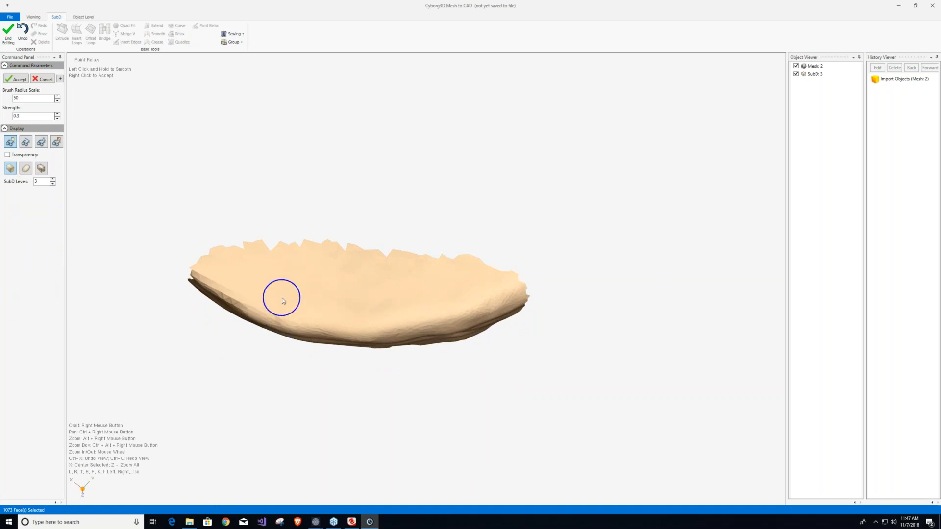
mouse_move(349, 315)
right_down()
mouse_move(330, 137)
mouse_move(305, 137)
right_up()
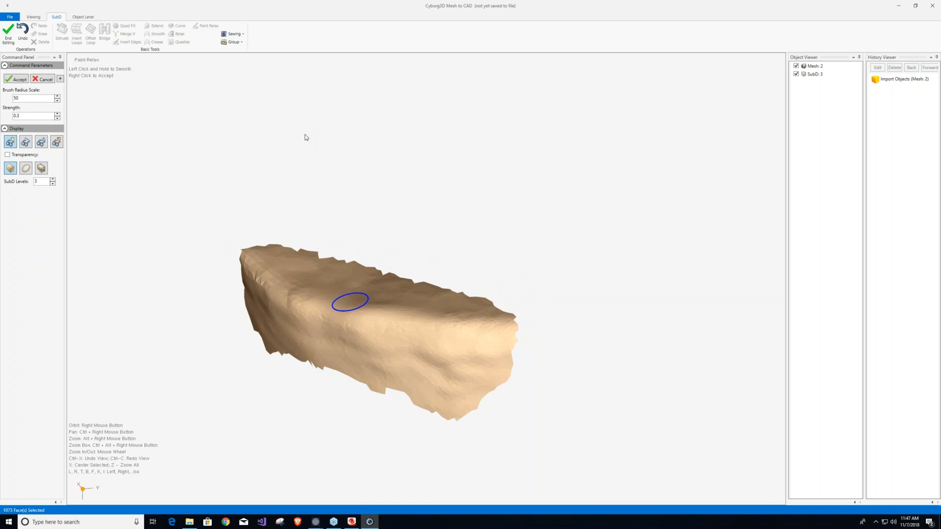
click(20, 79)
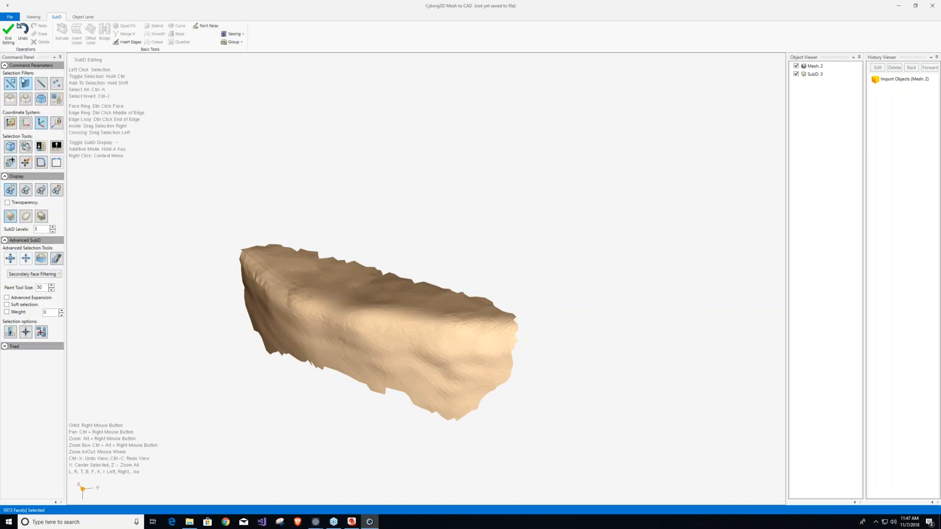
click(8, 32)
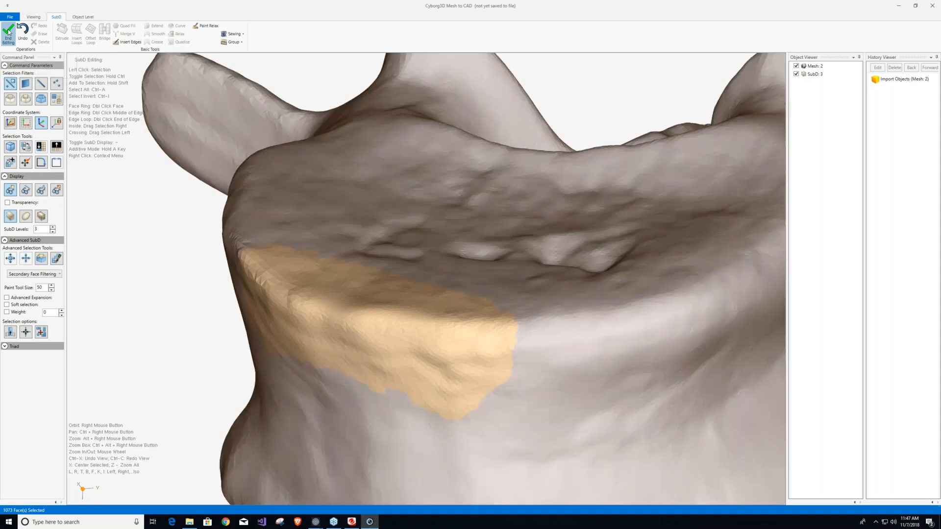
click(159, 228)
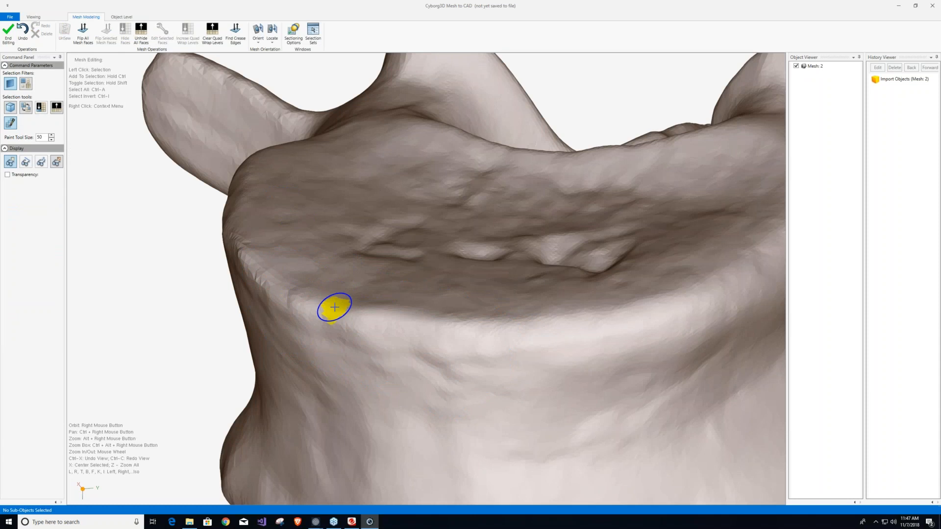
Finish the mesh editing of the vertebra and return to object level.
scroll(282, 280, down, 5)
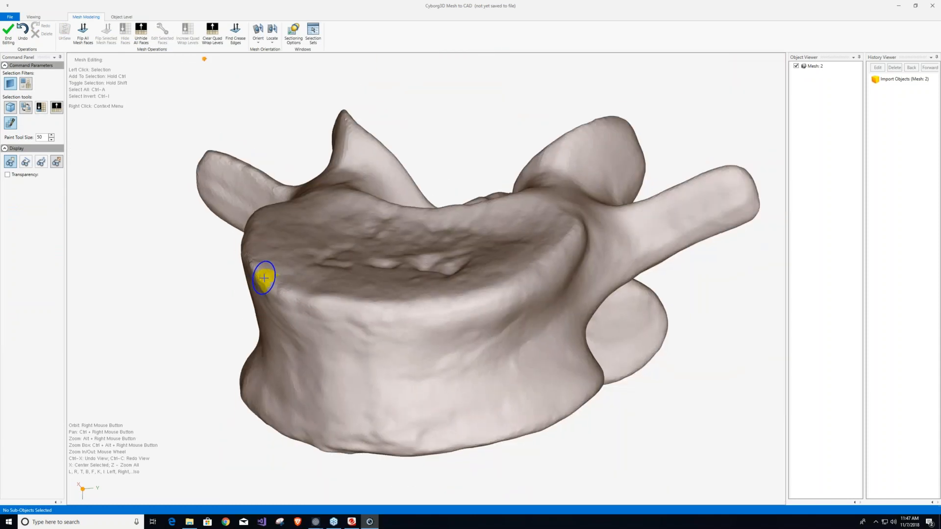
mouse_move(417, 242)
right_down()
mouse_move(401, 184)
mouse_move(411, 238)
mouse_move(441, 286)
right_up()
right_drag(422, 331, 447, 278)
click(8, 32)
right_drag(355, 236, 313, 226)
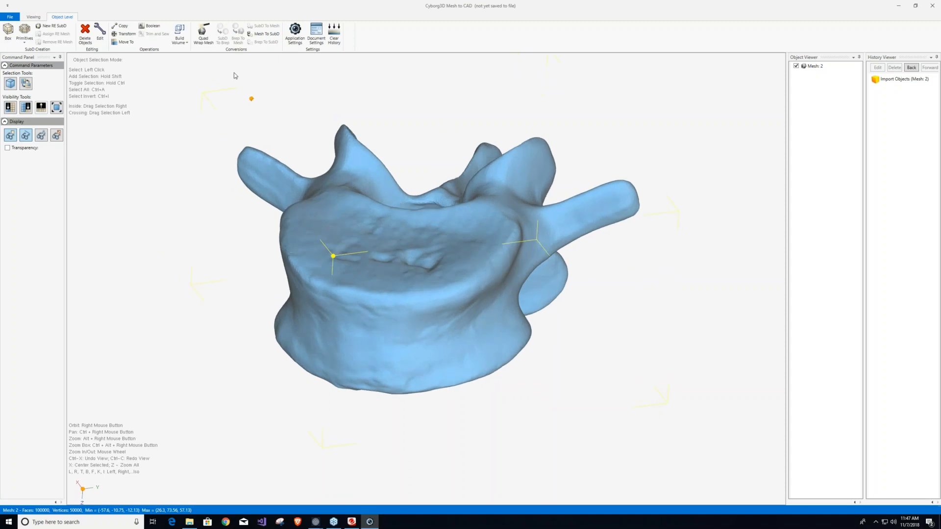
Quad wrap the vertebra mesh with a quad size of 3%, previewing the result before accepting it.
click(203, 35)
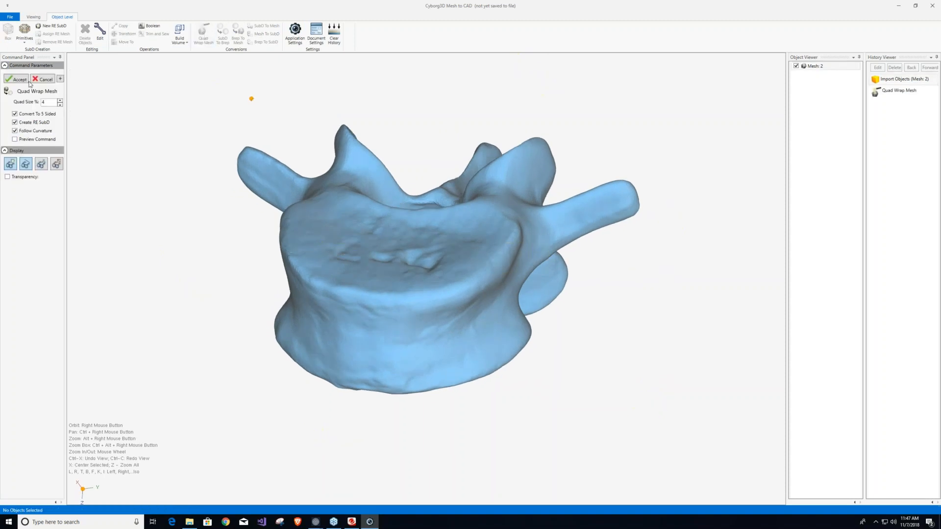
double_click(45, 102)
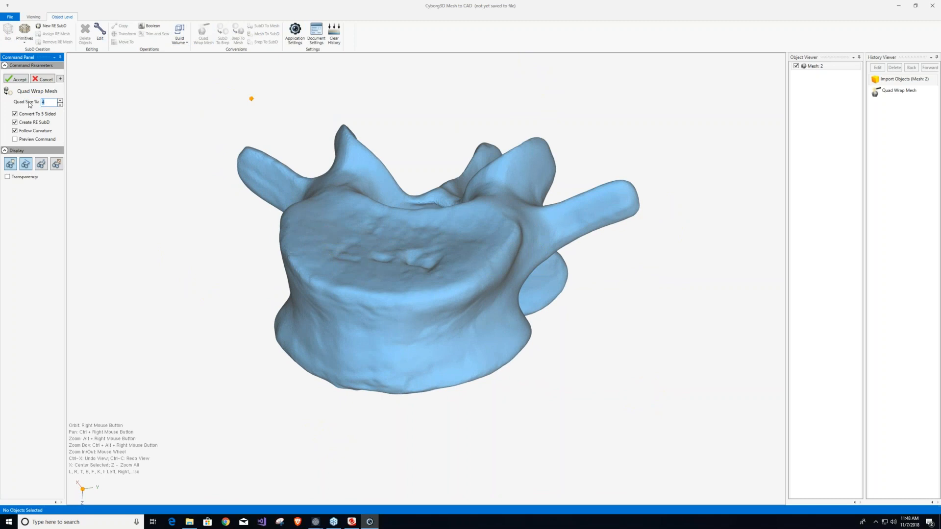
text(3)
click(15, 140)
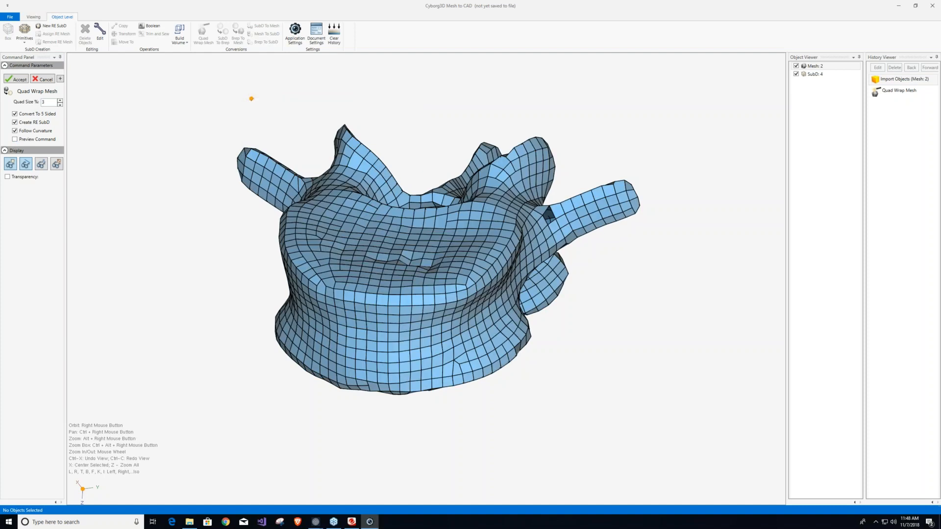
right_drag(343, 240, 393, 108)
scroll(393, 108, up, 2)
scroll(393, 108, up, 3)
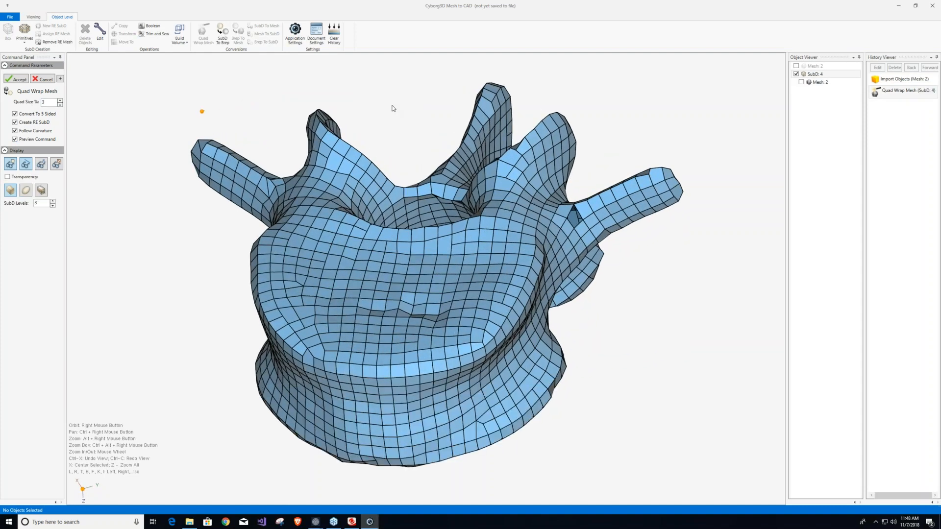
click(15, 81)
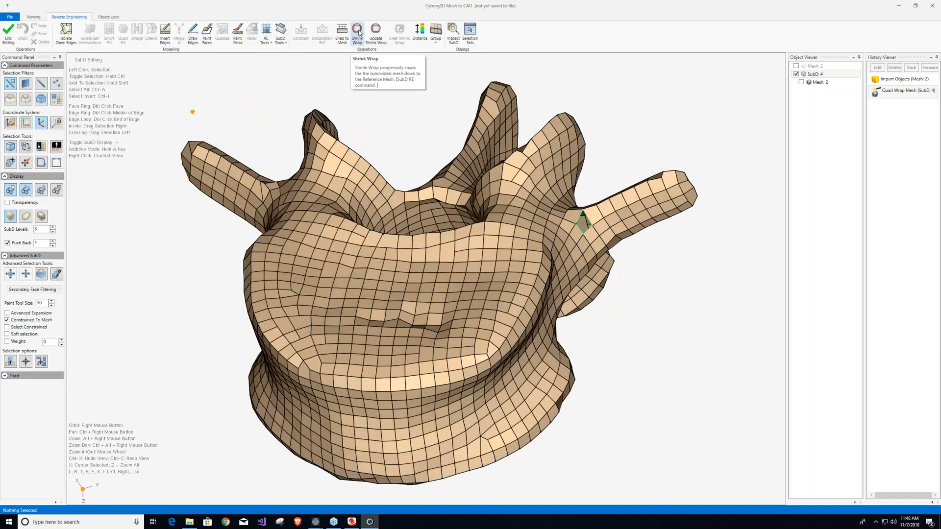
Fill the hole at the base of the transverse process and check the SubD for remaining open edges.
click(582, 227)
right_click(581, 228)
click(609, 248)
click(73, 35)
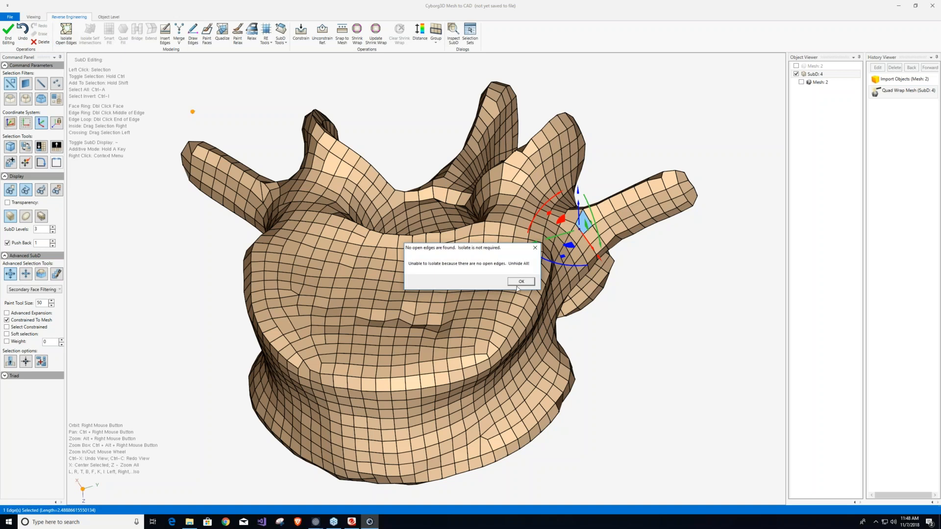
click(518, 283)
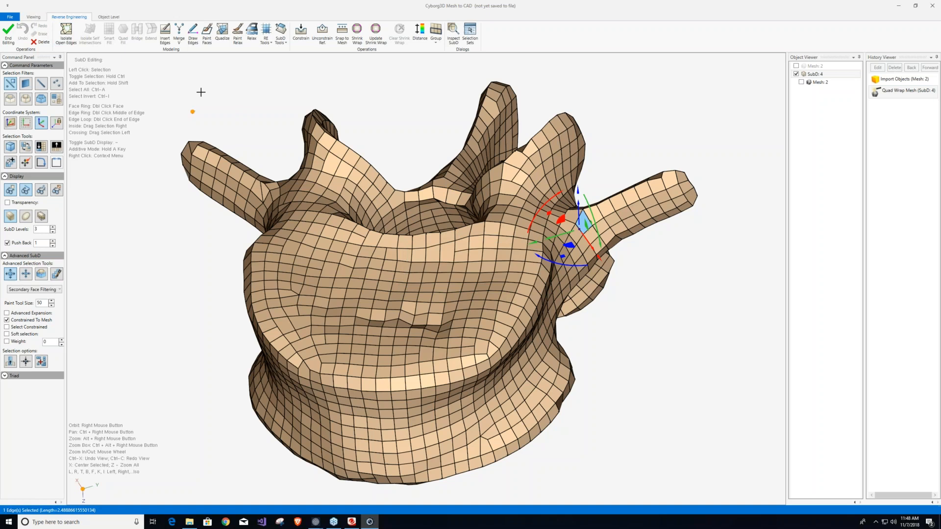
Preview a Shrink Wrap of the SubD with a value of 2, displayed as a smooth surface without edges.
click(357, 33)
drag(23, 90, 6, 92)
text(2)
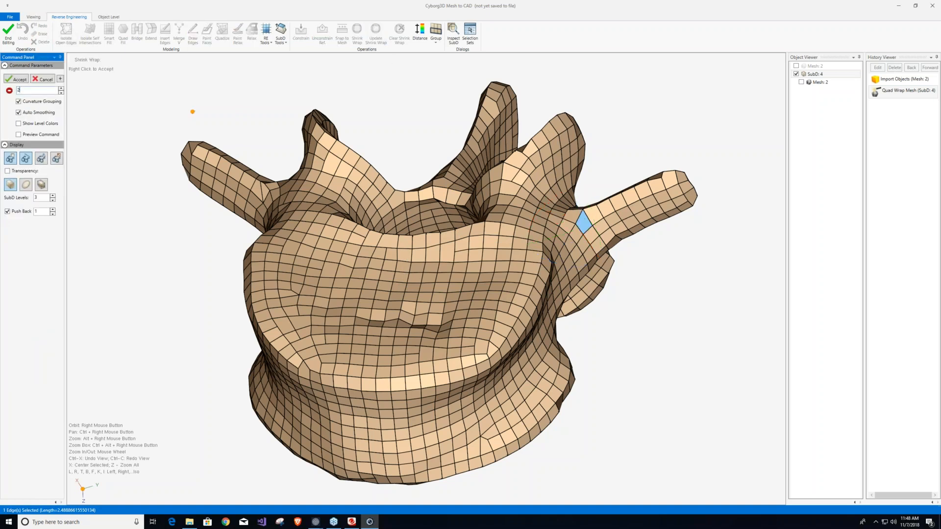
click(18, 135)
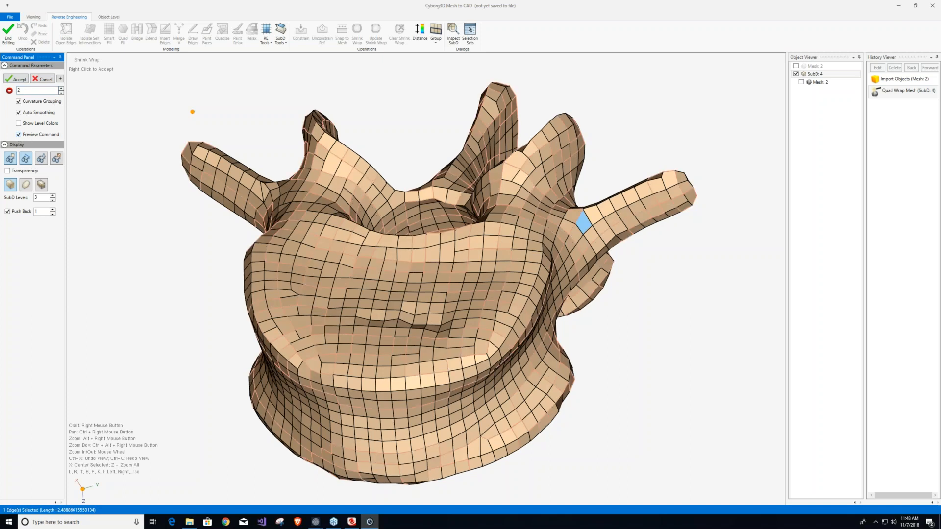
click(25, 159)
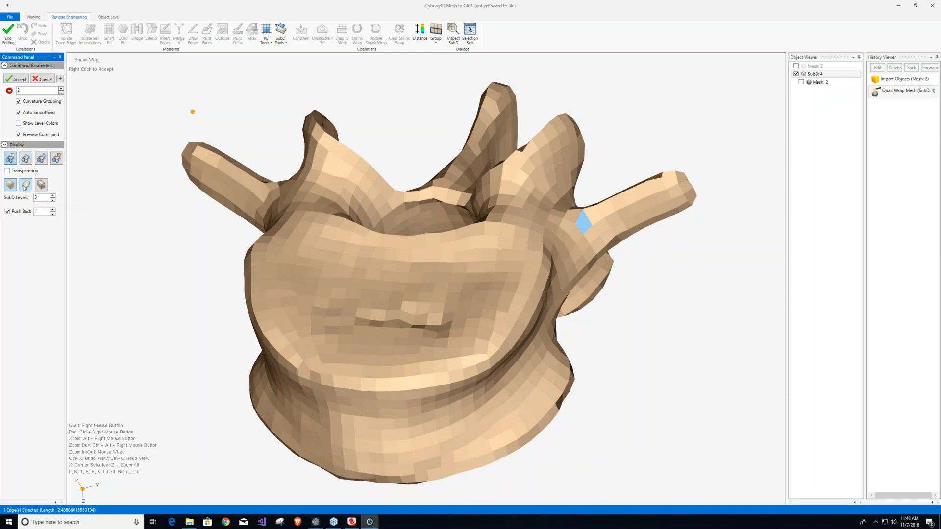
click(25, 187)
right_drag(345, 277, 526, 248)
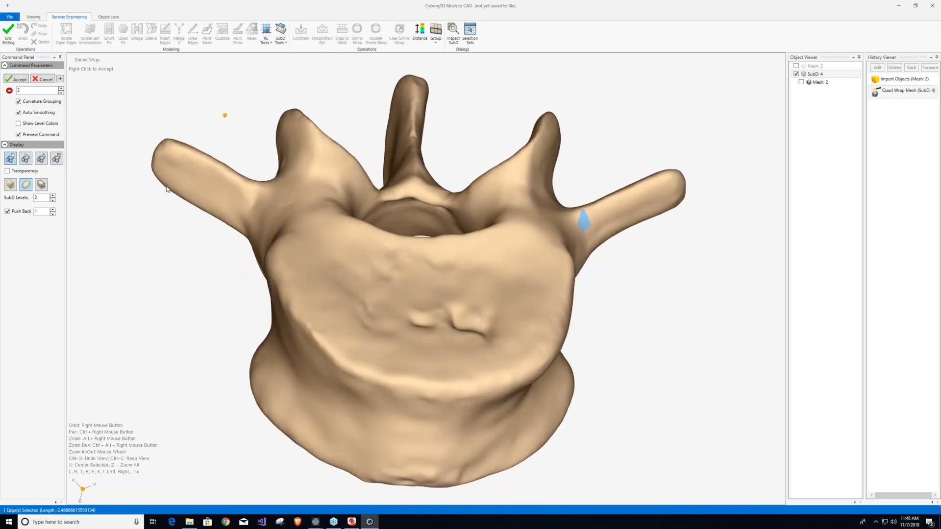
Show the Shrink Wrap level colors briefly, hide them again, and turn off Curvature Grouping.
click(19, 124)
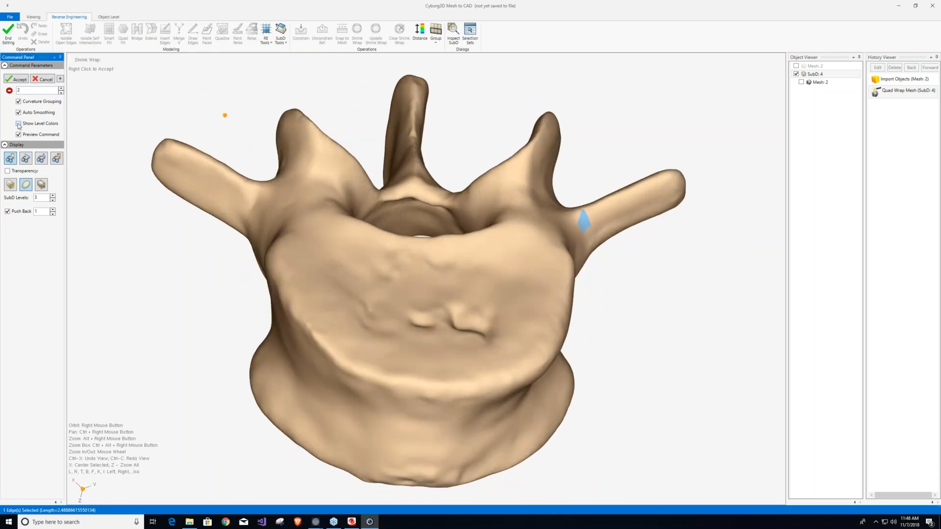
click(19, 124)
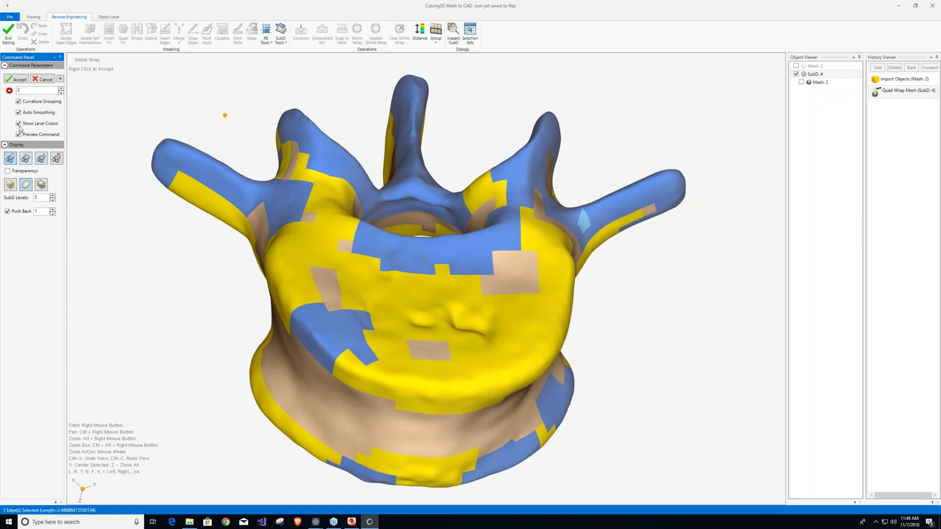
click(19, 124)
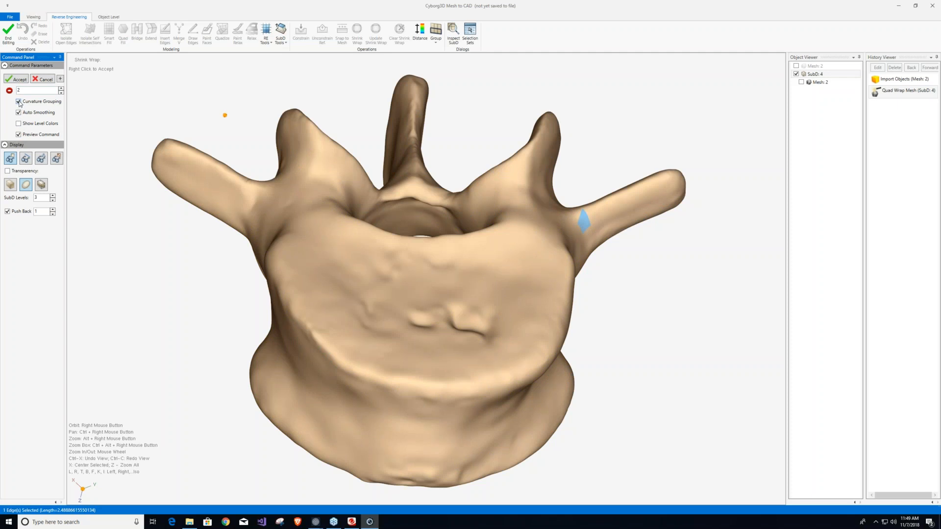
click(19, 102)
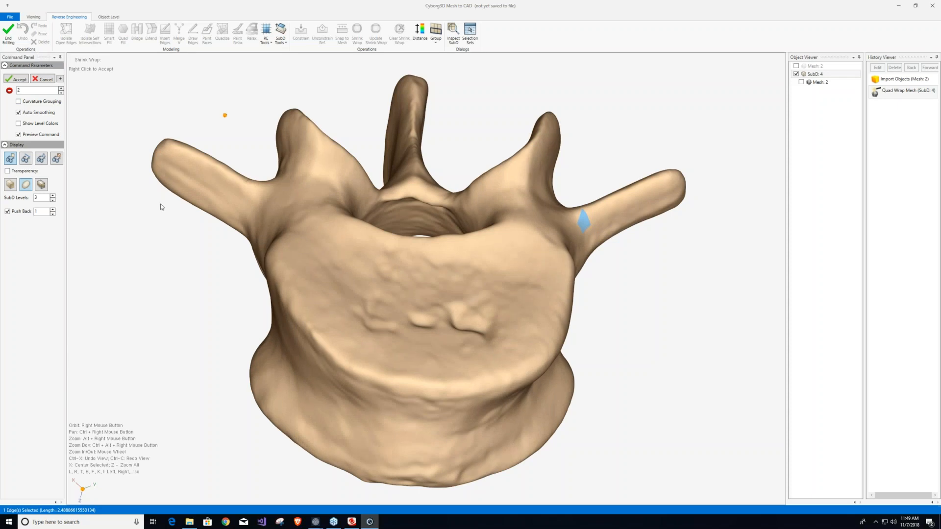
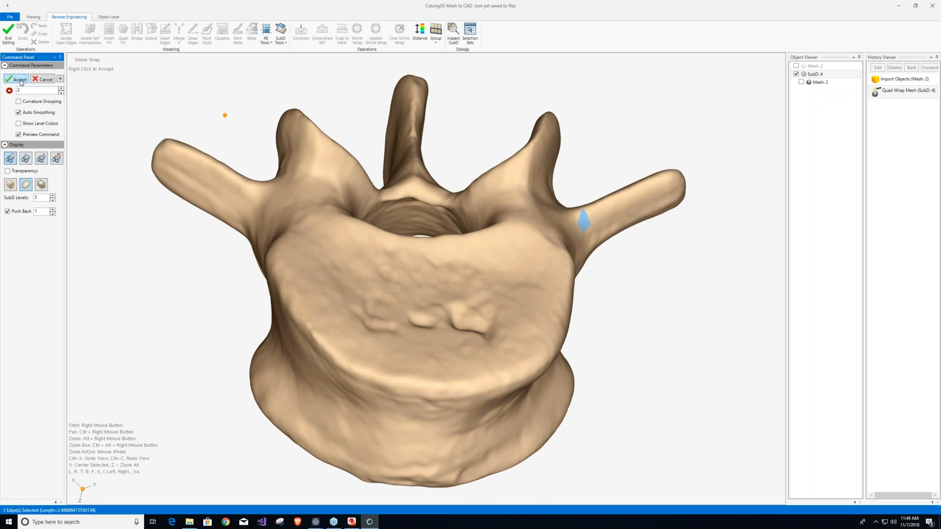
Accept the Shrink Wrap, recalculate the distance display for the SubD, and inspect the deviation colors around the vertebra's processes.
click(20, 80)
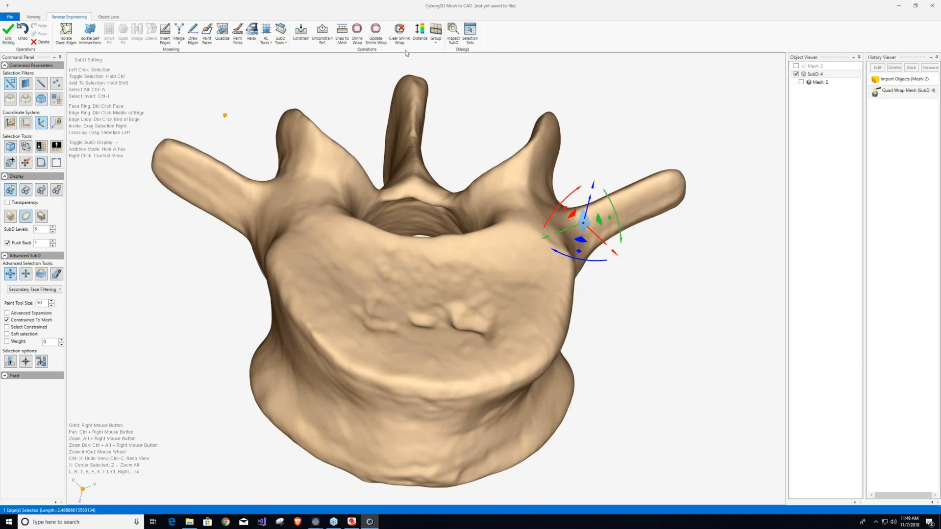
click(420, 32)
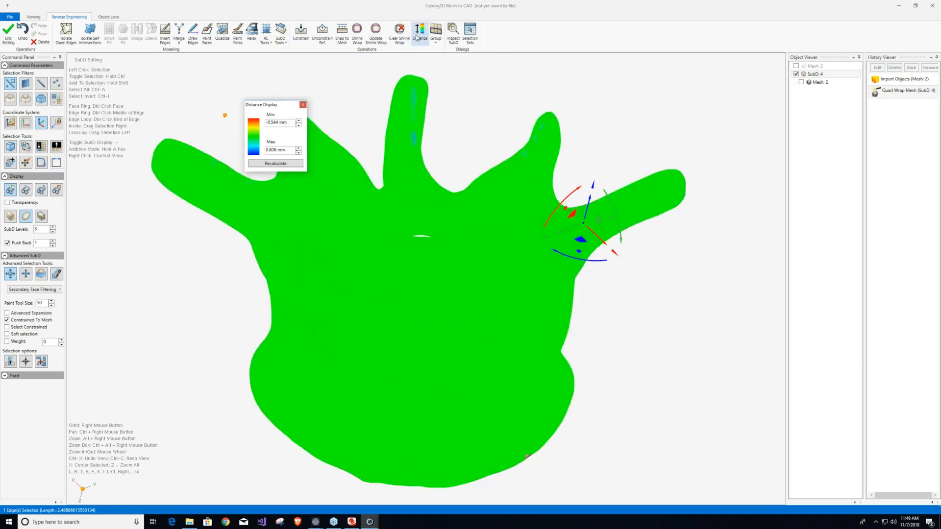
drag(243, 100, 73, 78)
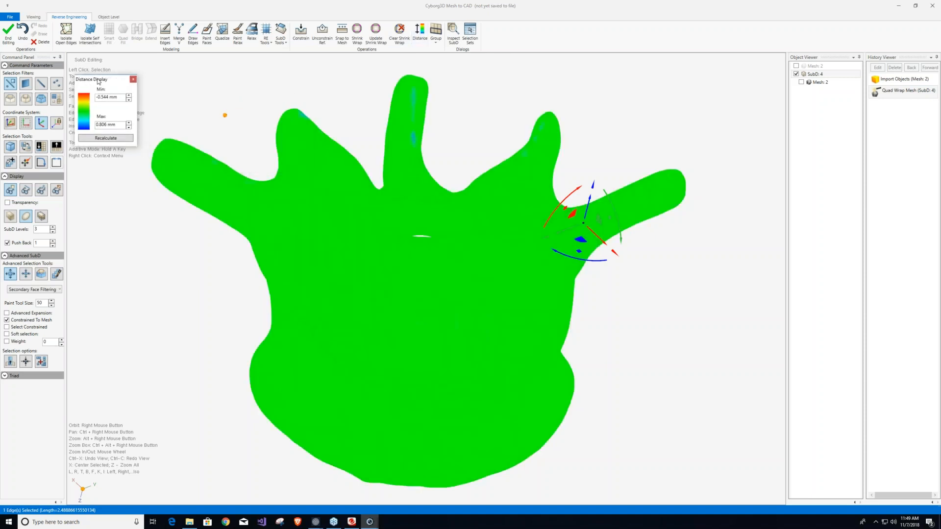
click(101, 138)
mouse_move(379, 235)
right_down()
mouse_move(365, 122)
mouse_move(389, 143)
mouse_move(350, 289)
mouse_move(388, 247)
right_up()
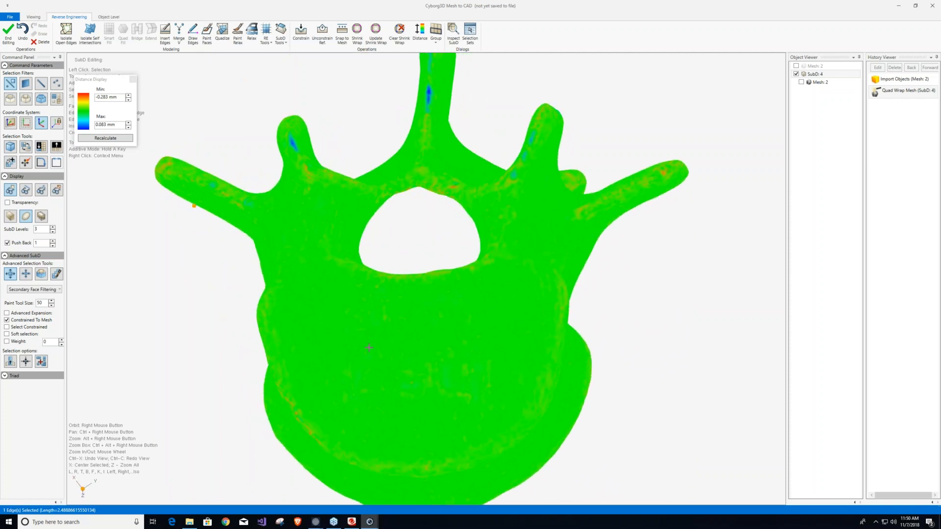
scroll(425, 73, up, 5)
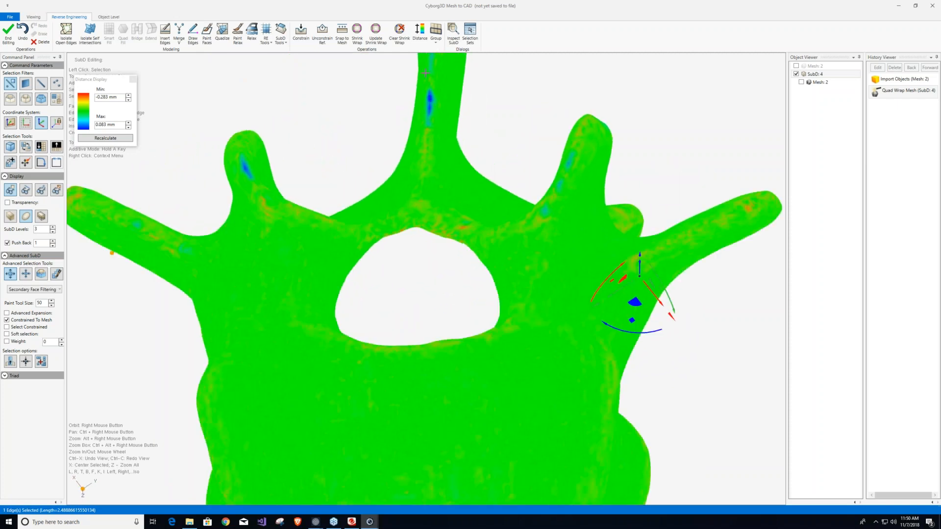
scroll(426, 73, up, 3)
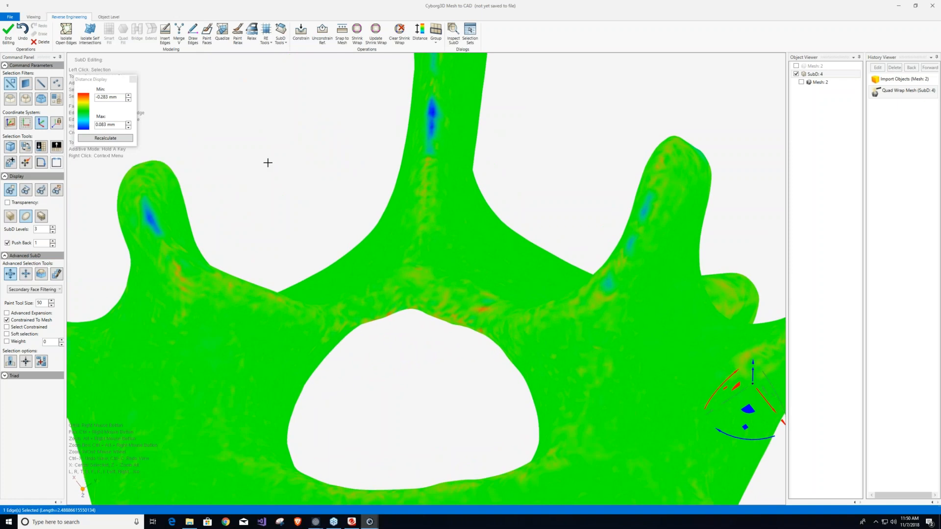
click(133, 79)
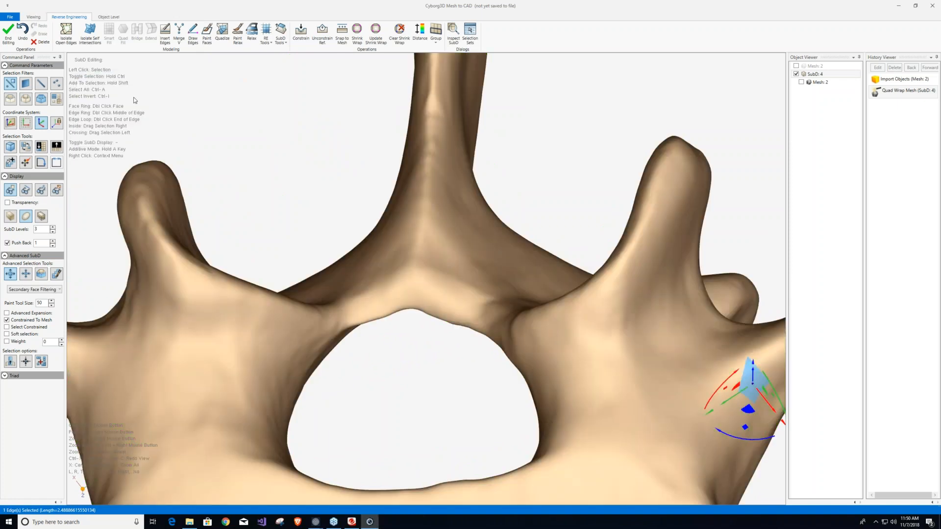
Overlay the mesh on the SubD in box display with Push Back off, and compare both along the spinous process ridge.
middle_drag(374, 139, 474, 100)
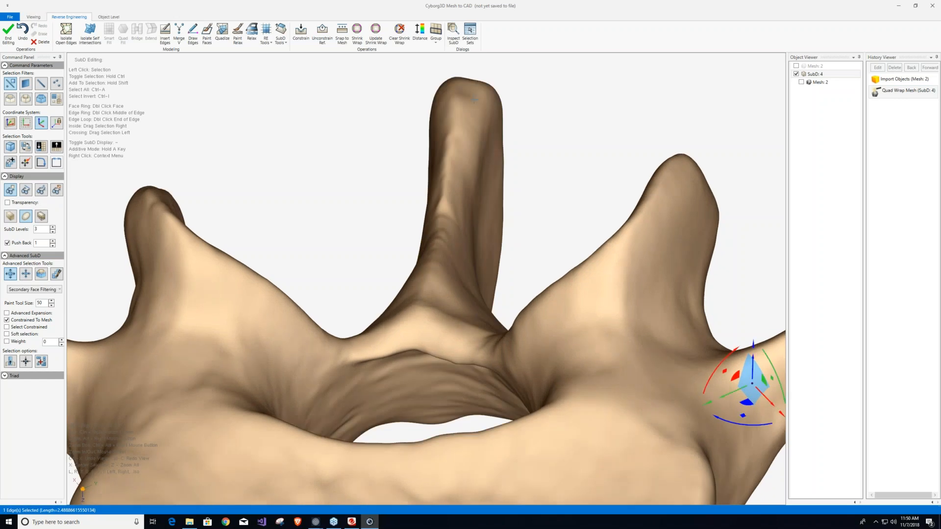
click(801, 82)
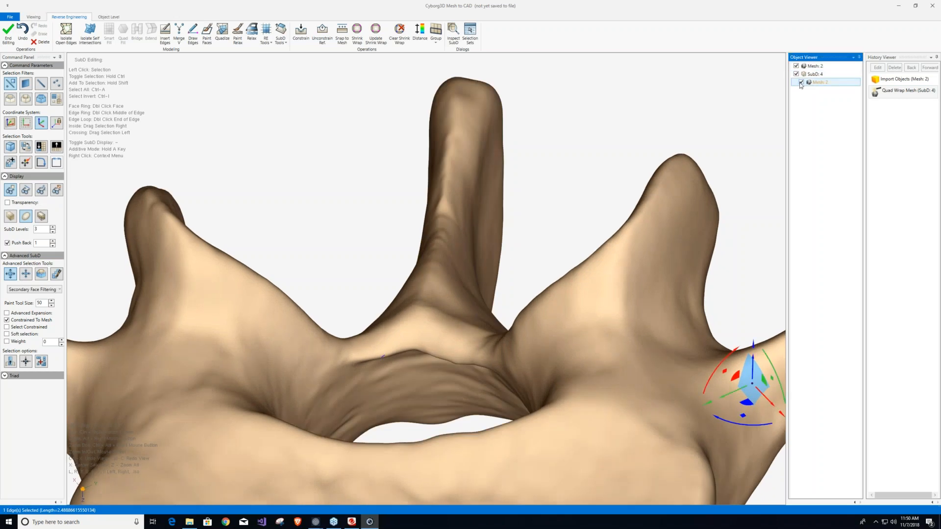
click(12, 217)
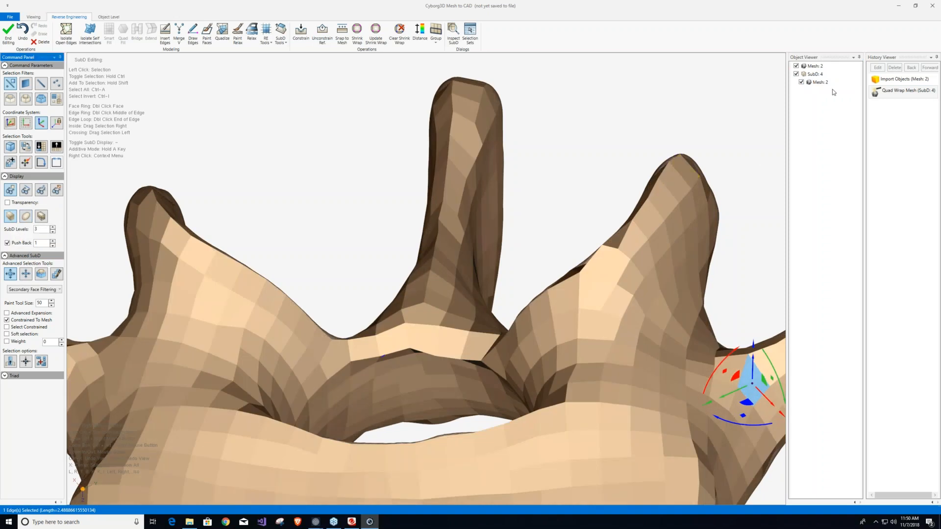
click(804, 75)
click(7, 243)
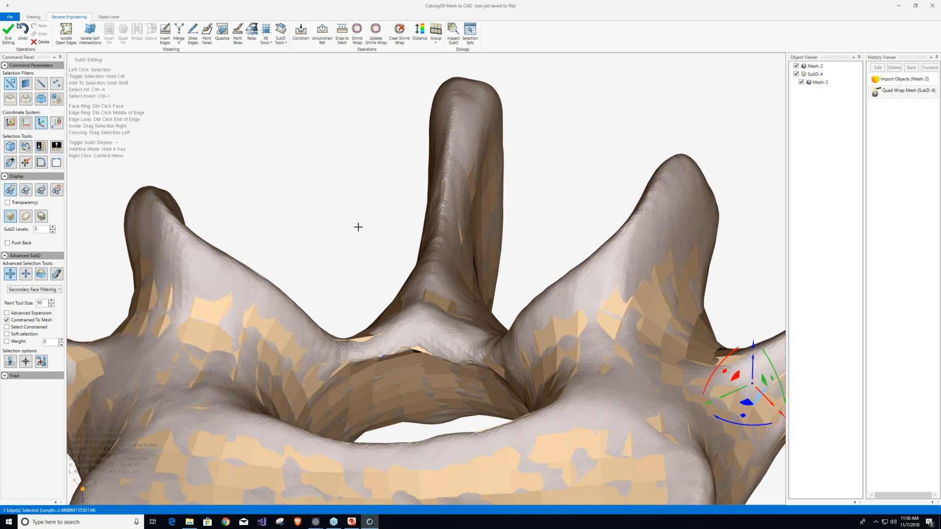
middle_drag(445, 188, 439, 148)
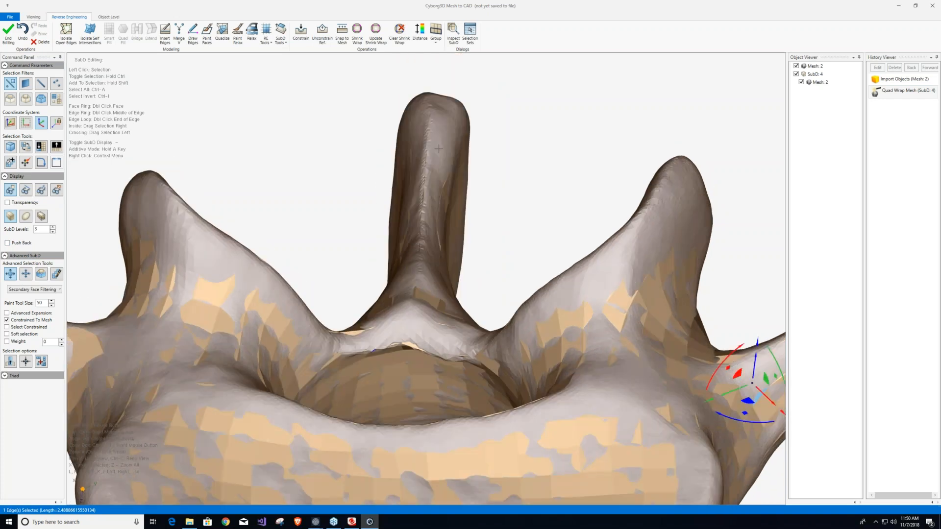
scroll(420, 160, up, 5)
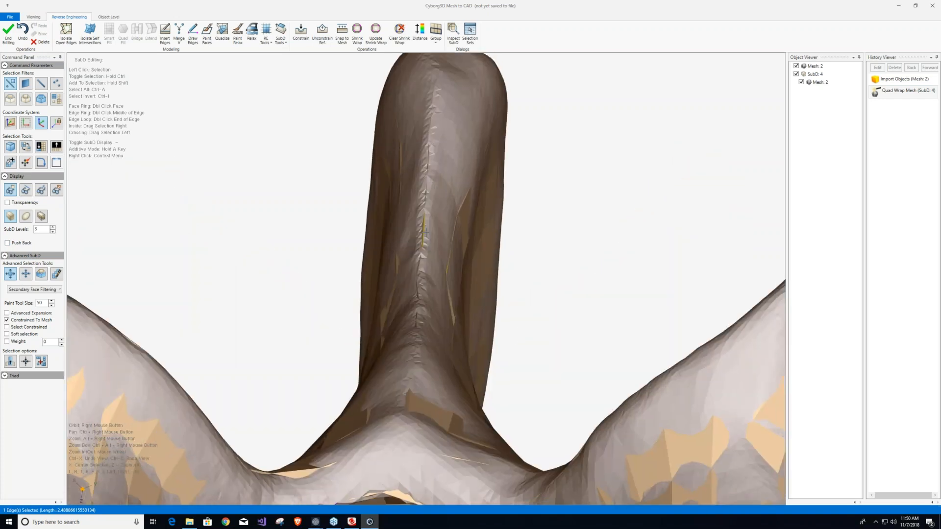
right_drag(426, 233, 417, 301)
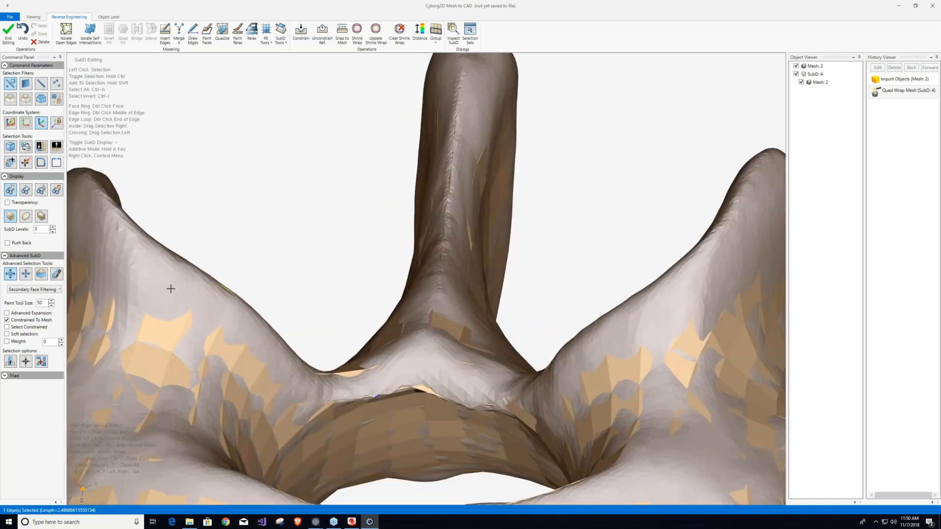
Turn on Push Back and try values of 0.001 and 0.1 on the SubD and mesh overlay.
click(7, 243)
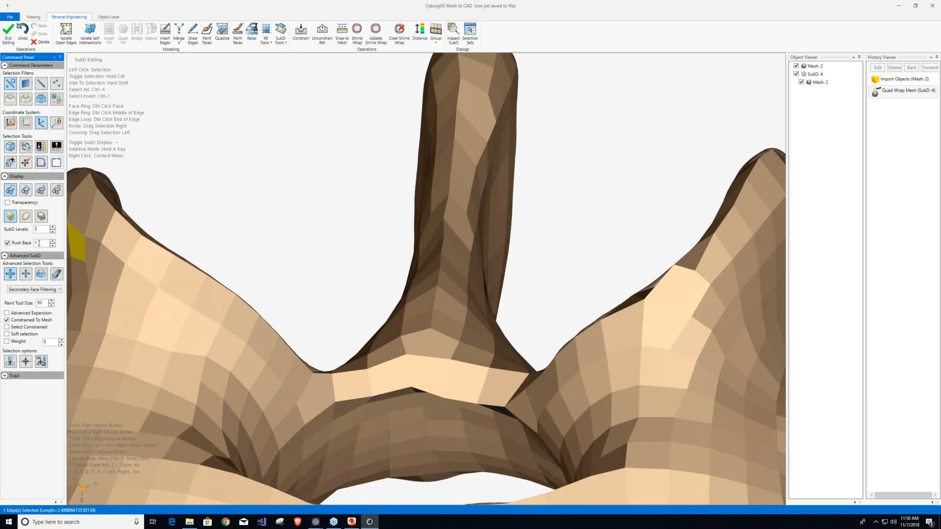
text(0)
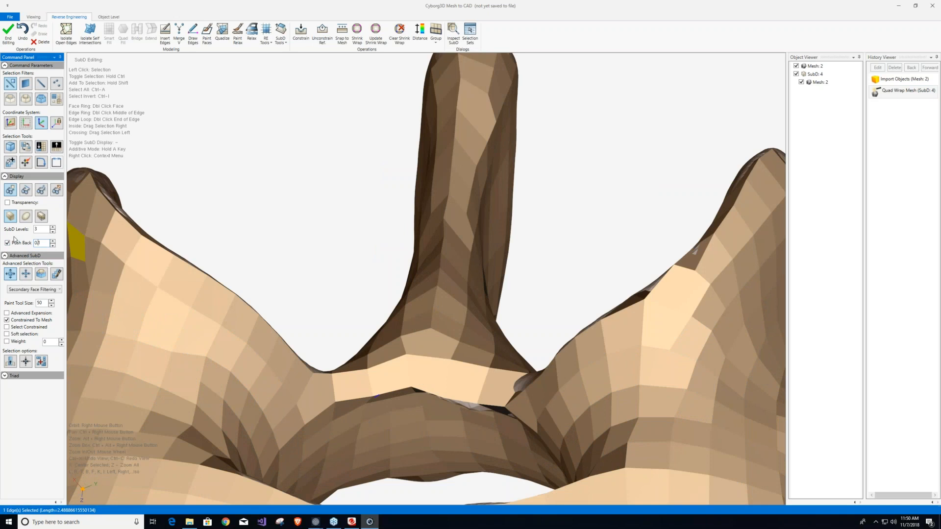
text(0)
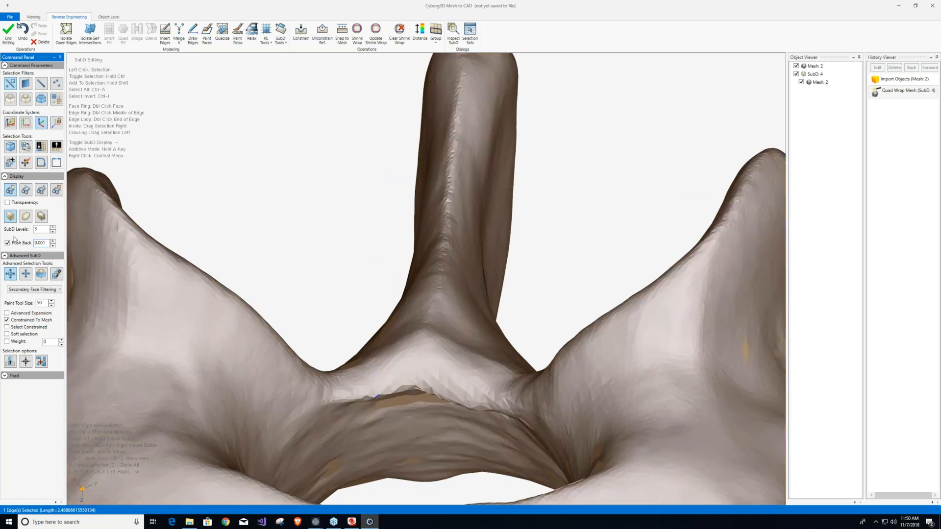
key(BackSpace)
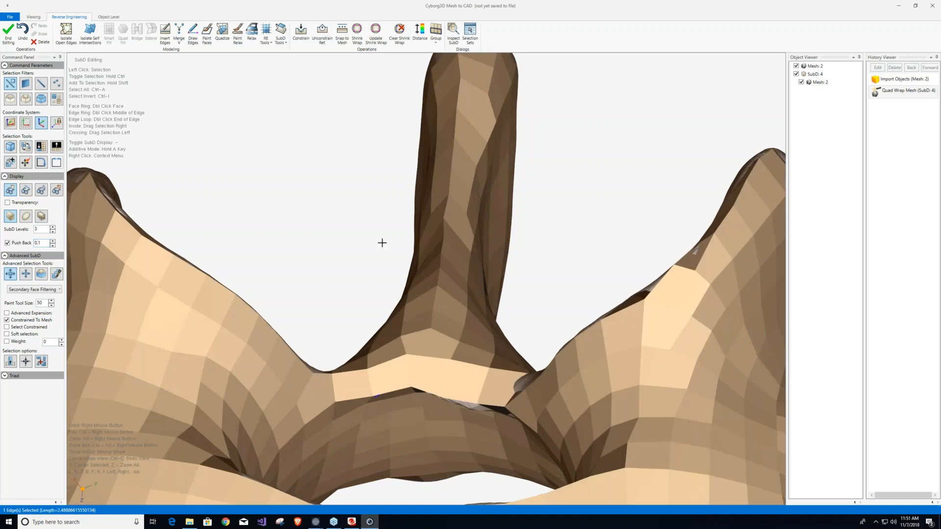
right_drag(406, 282, 408, 254)
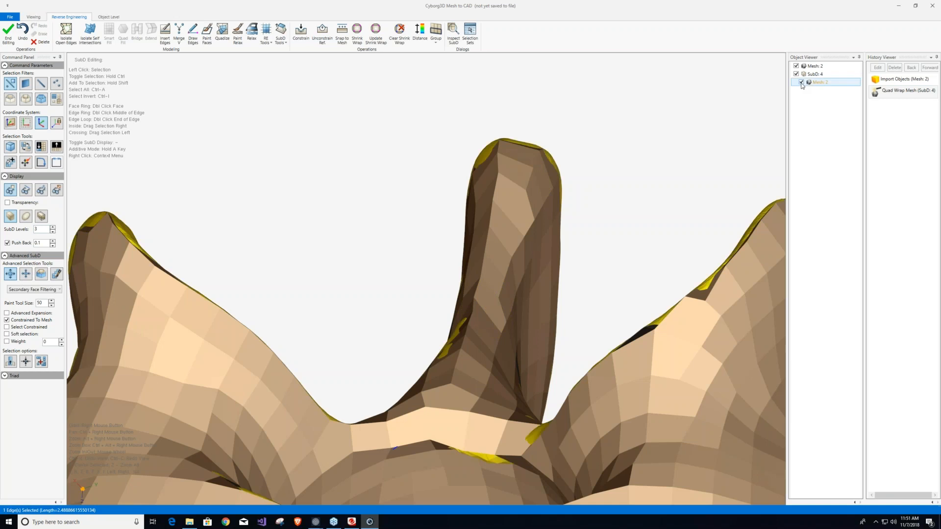
click(206, 194)
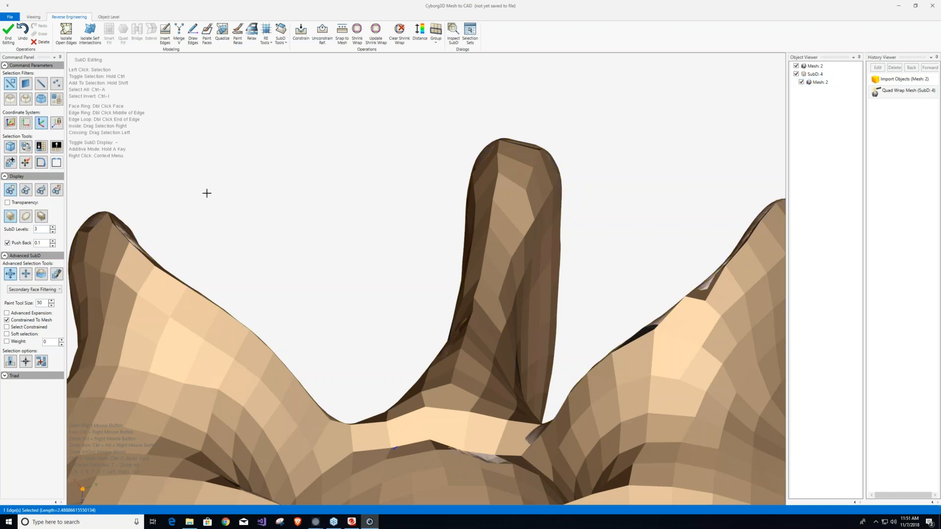
With Push Back off, compare the mesh against the SubD's smooth and box displays, and hide the mesh.
click(7, 244)
click(8, 244)
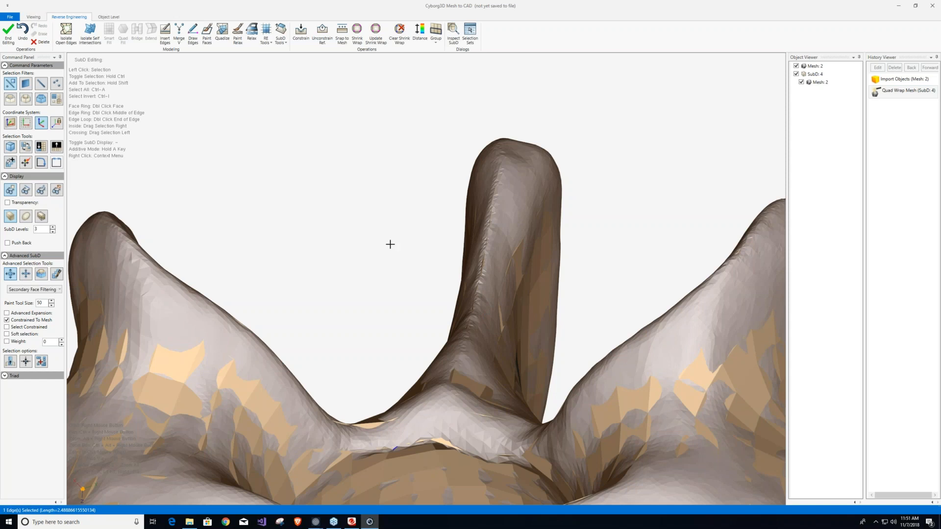
click(26, 216)
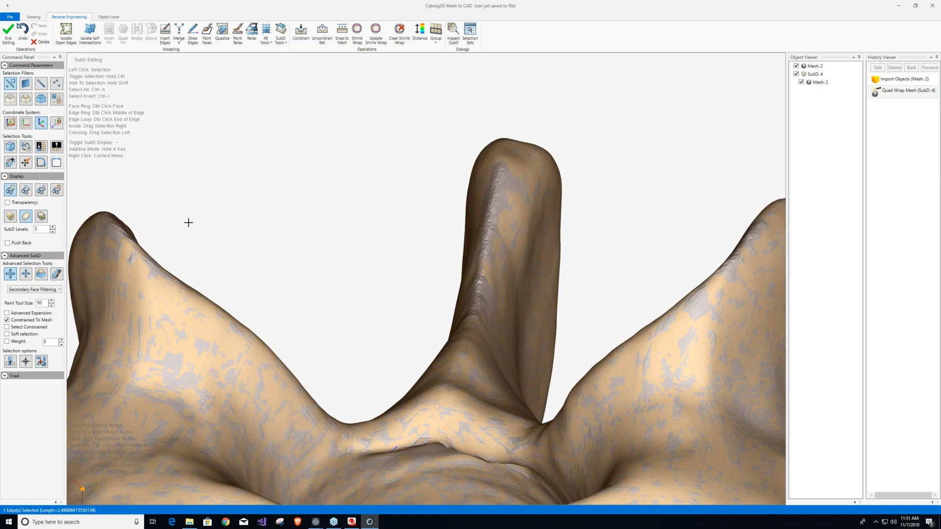
click(11, 216)
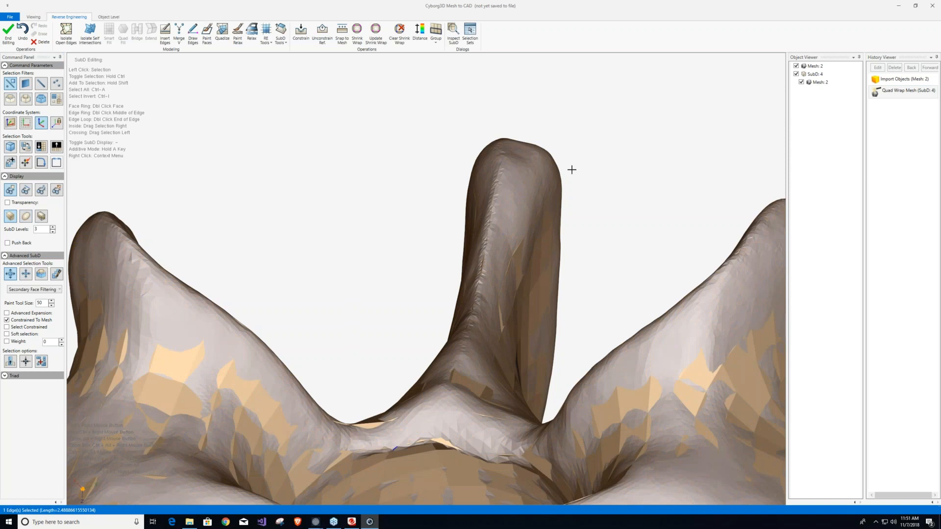
click(801, 82)
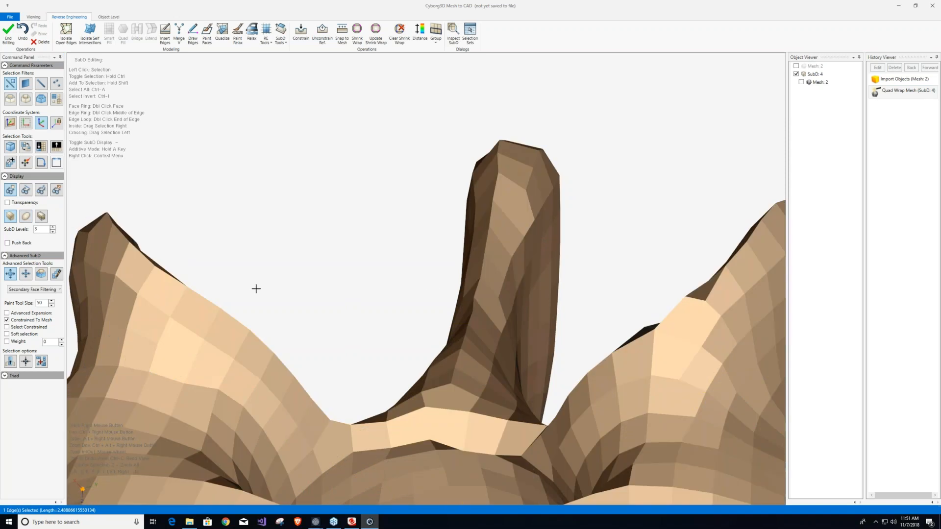
Show the SubD edges and insert an edge string down the ridge of the spinous process to its base.
click(30, 191)
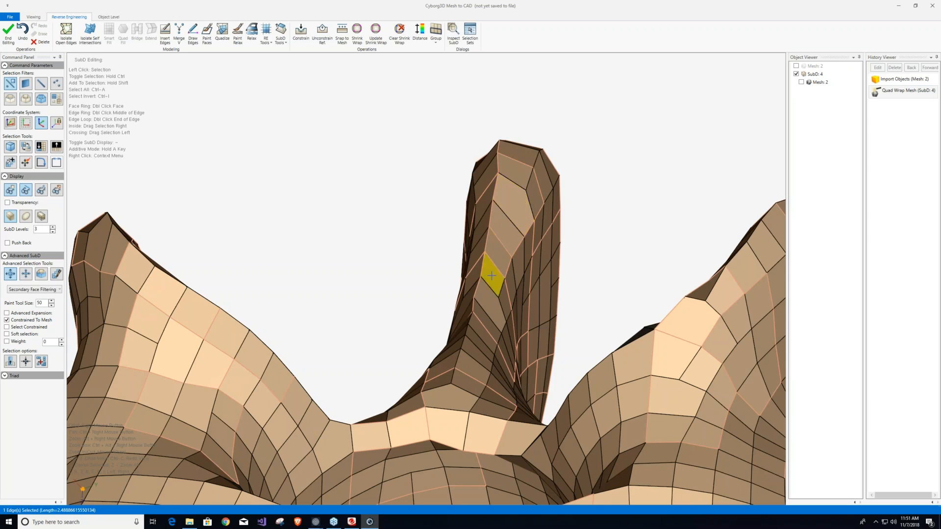
right_drag(487, 328, 464, 346)
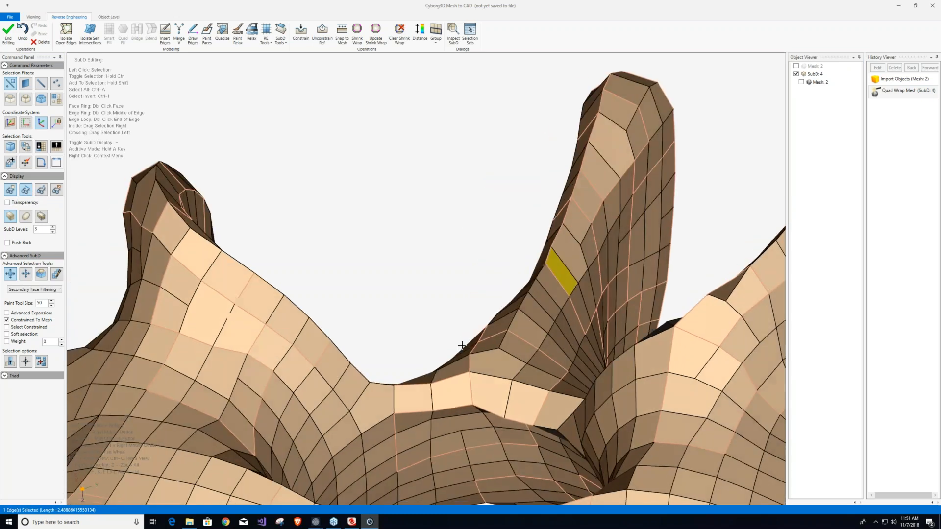
right_click(582, 247)
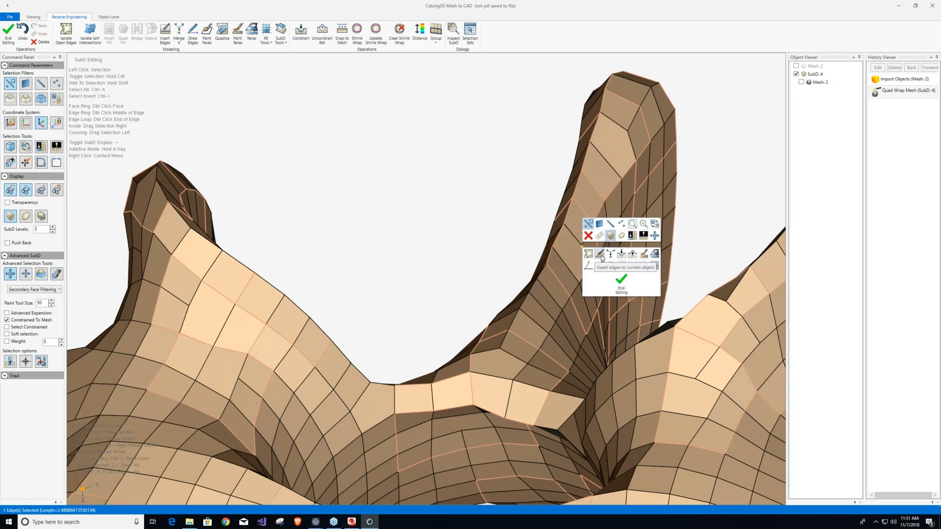
click(600, 254)
click(582, 245)
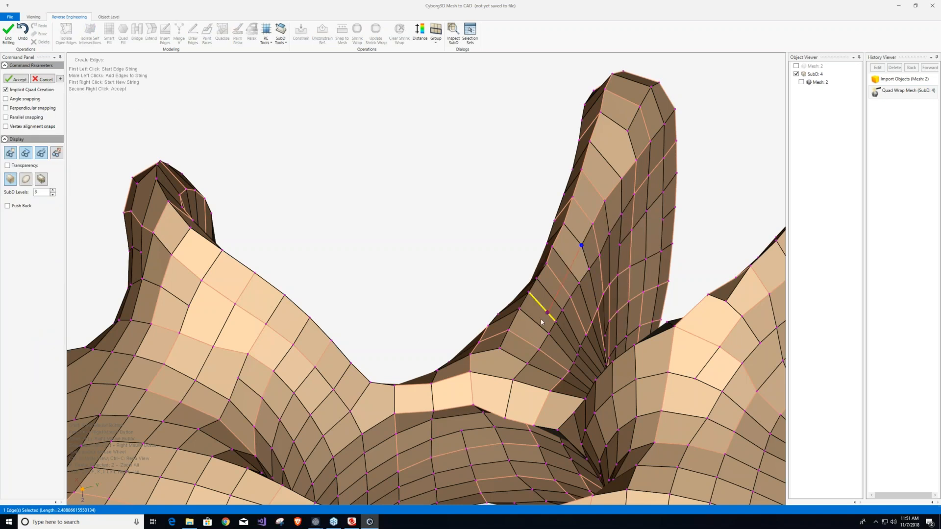
click(526, 341)
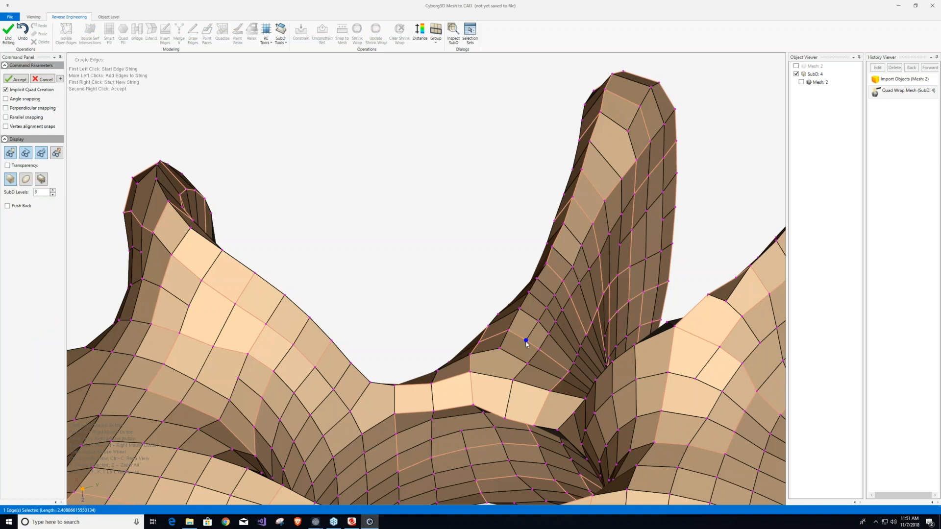
right_drag(559, 265, 552, 162)
right_click(573, 186)
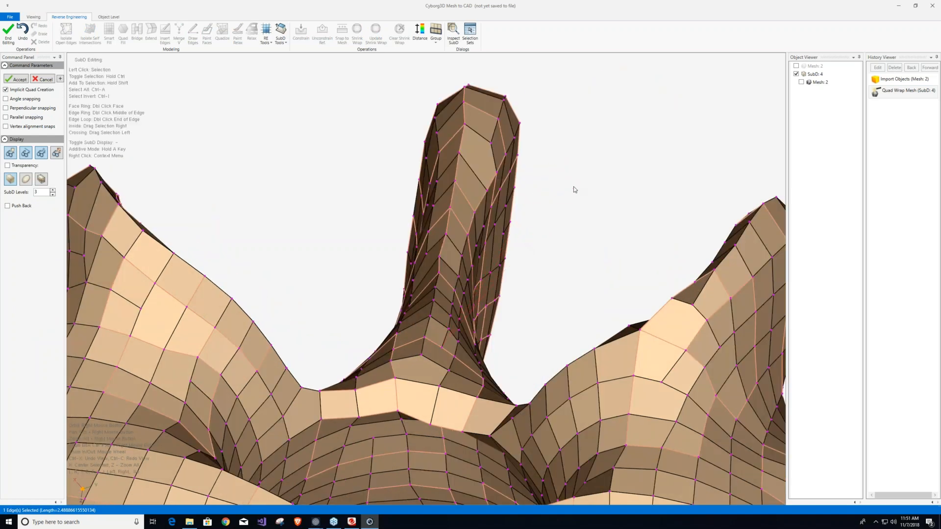
right_click(573, 187)
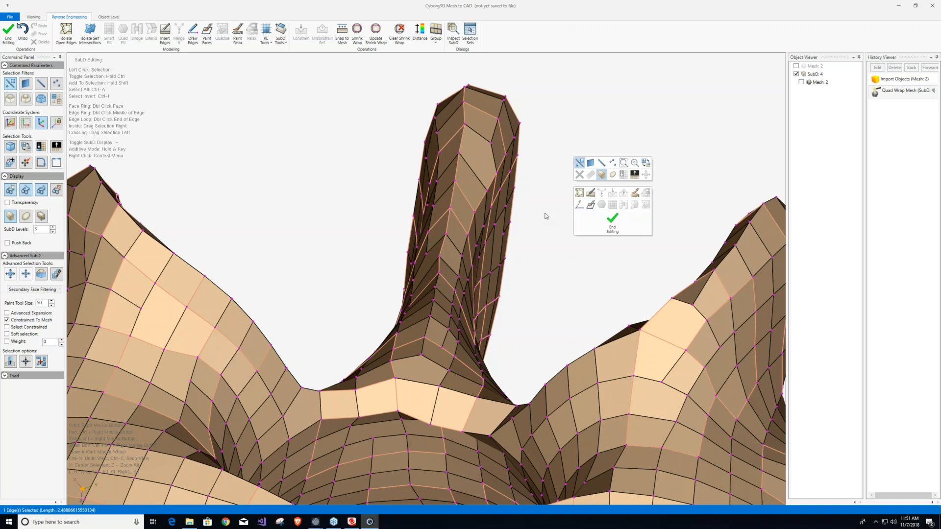
Select a face at the base of the spinous process and examine the face layout along its front ridge.
right_drag(546, 215, 620, 71)
click(521, 237)
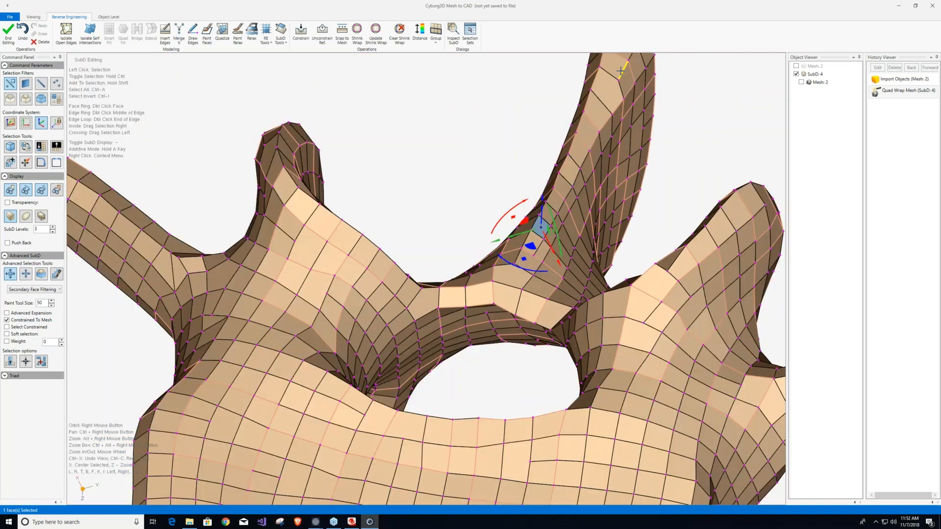
scroll(584, 162, up, 5)
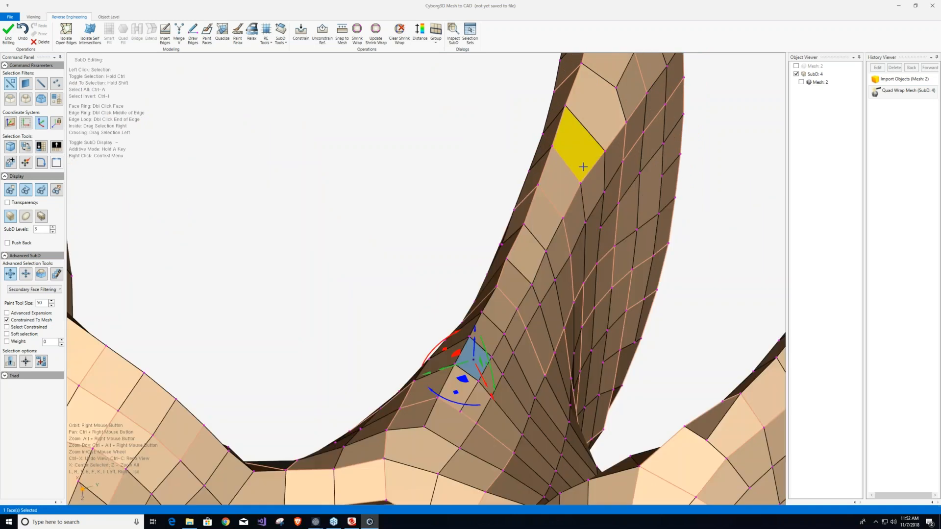
scroll(584, 163, down, 4)
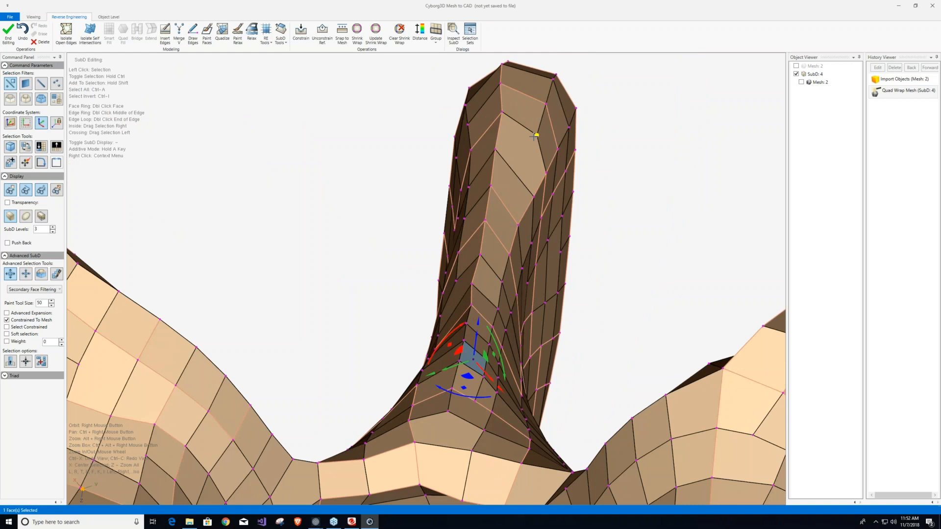
right_click(534, 137)
right_drag(503, 164, 512, 229)
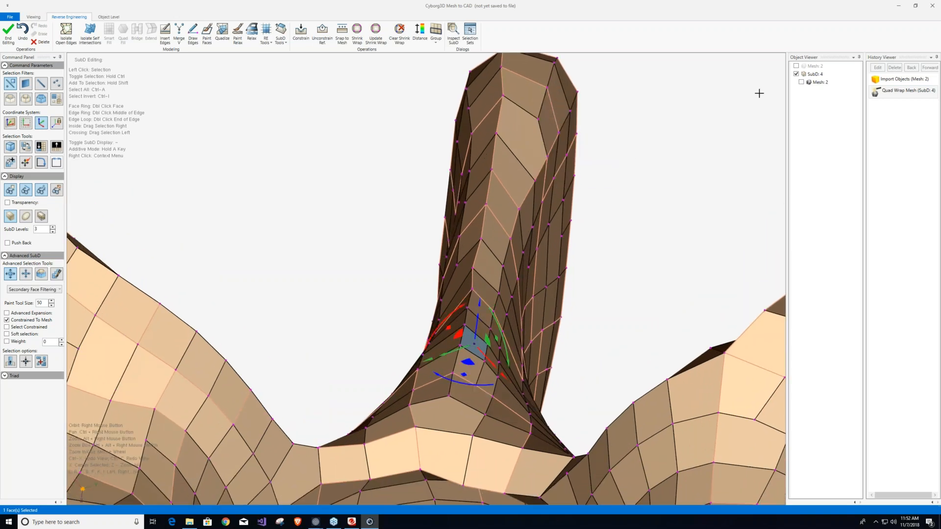
Show the SubD in smooth display and update its shrink wrap after the edge insertion on the spinous process.
click(28, 220)
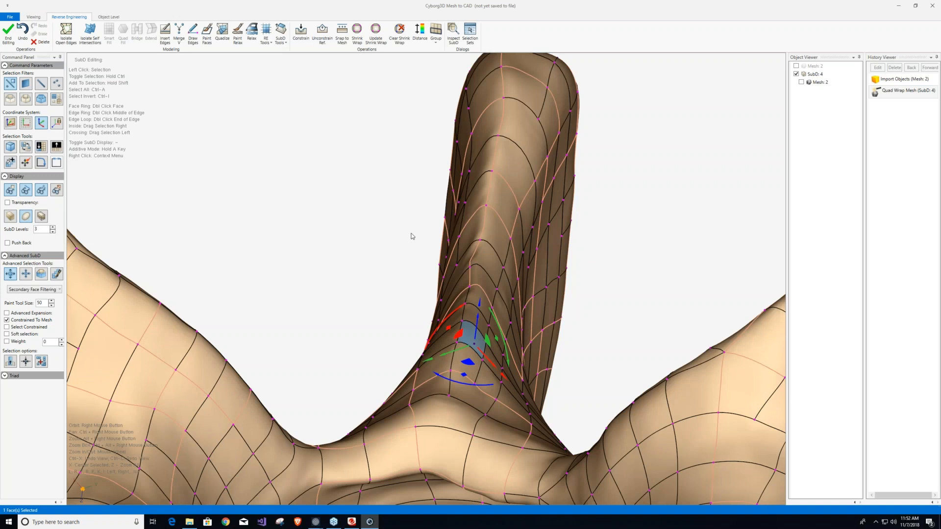
click(377, 31)
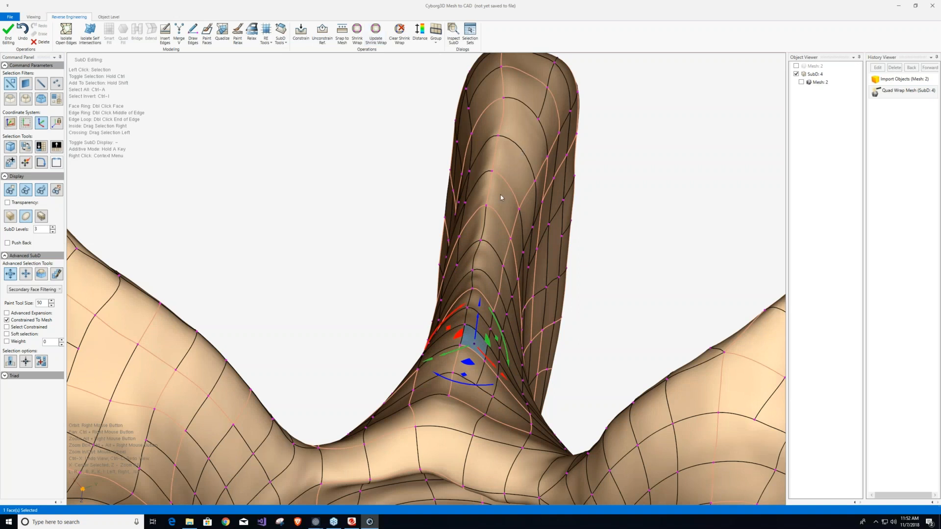
scroll(501, 197, down, 5)
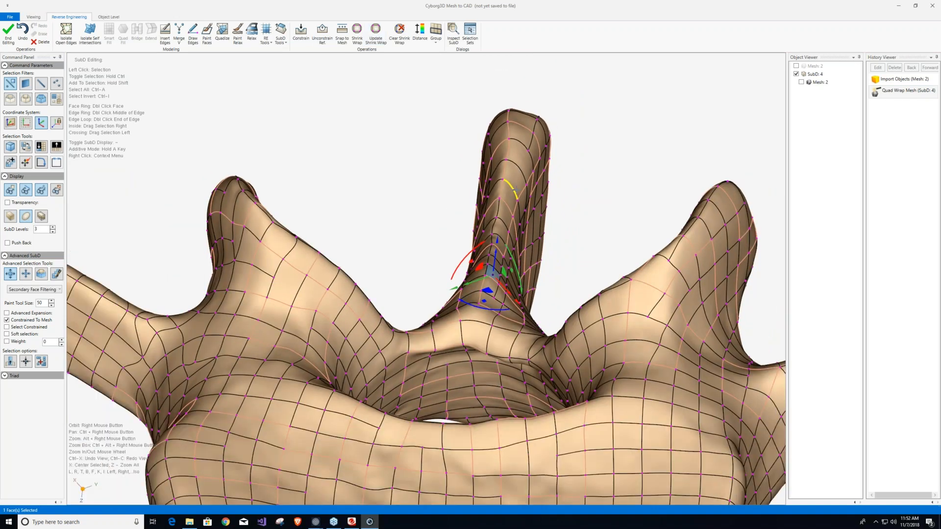
scroll(515, 190, down, 2)
Move a vertex on the small process beside the spinous process down along its ridge and update the shrink wrap.
right_drag(338, 237, 346, 324)
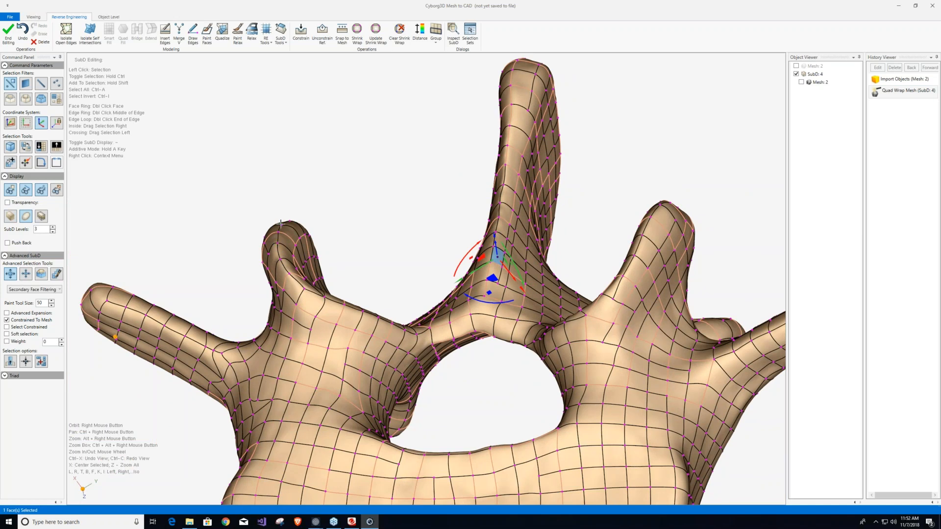
click(276, 282)
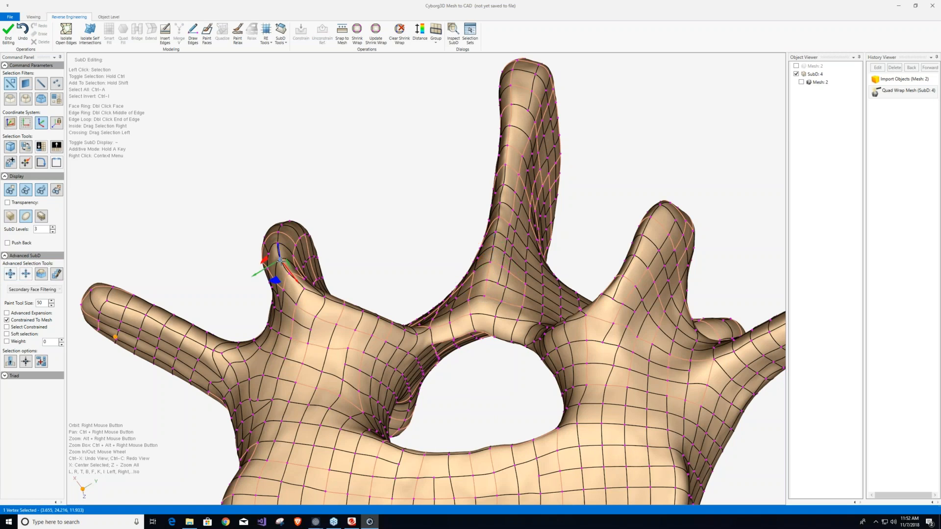
drag(264, 259, 255, 283)
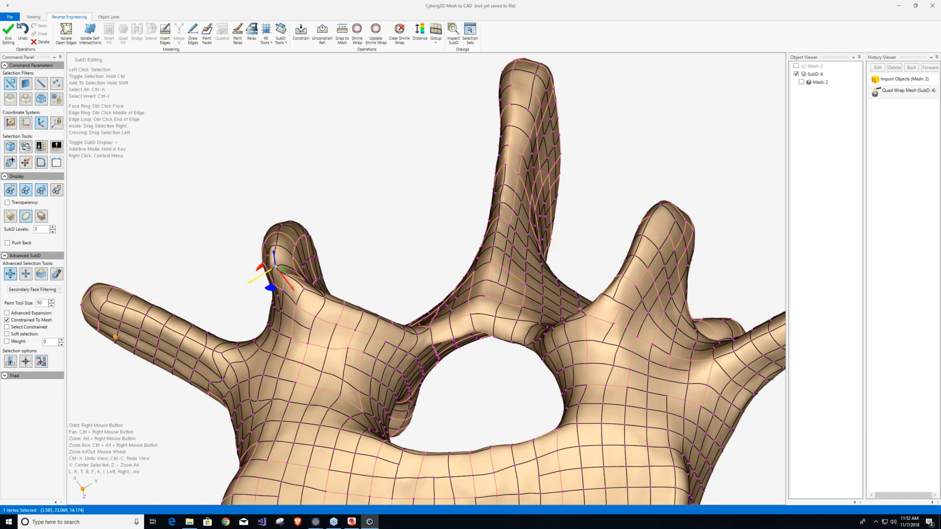
key(grave)
right_drag(304, 288, 355, 325)
right_drag(354, 129, 417, 69)
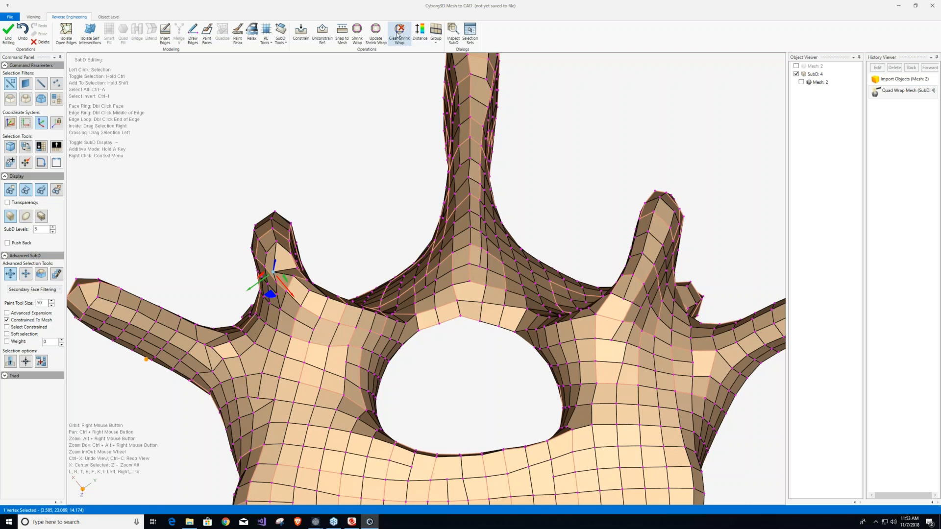
click(376, 32)
click(26, 216)
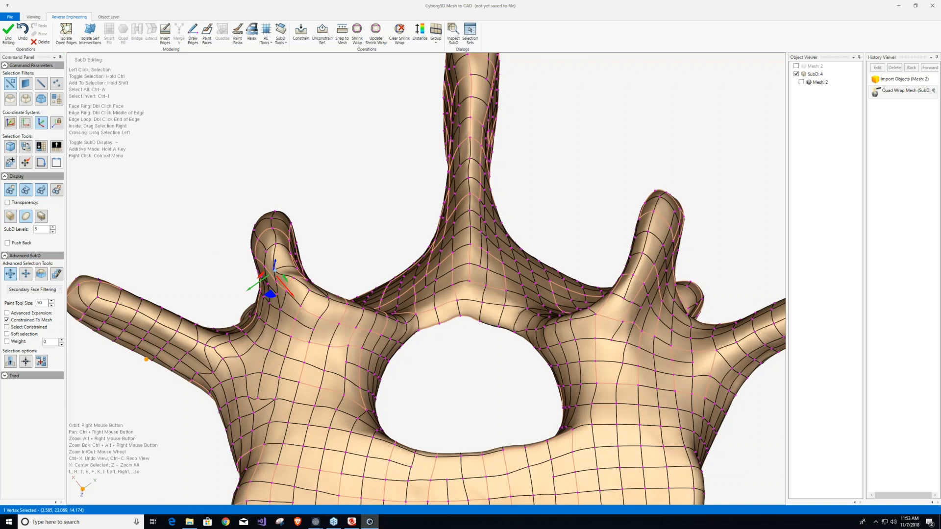
With the mesh overlaid and the box display on, move the vertex onto the small process's ridge line and update the shrink wrap.
click(796, 66)
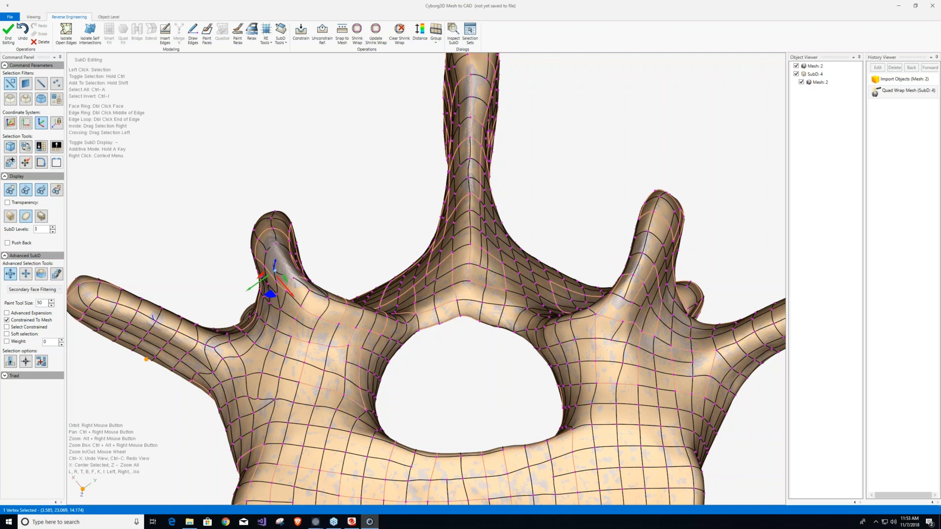
scroll(285, 265, up, 5)
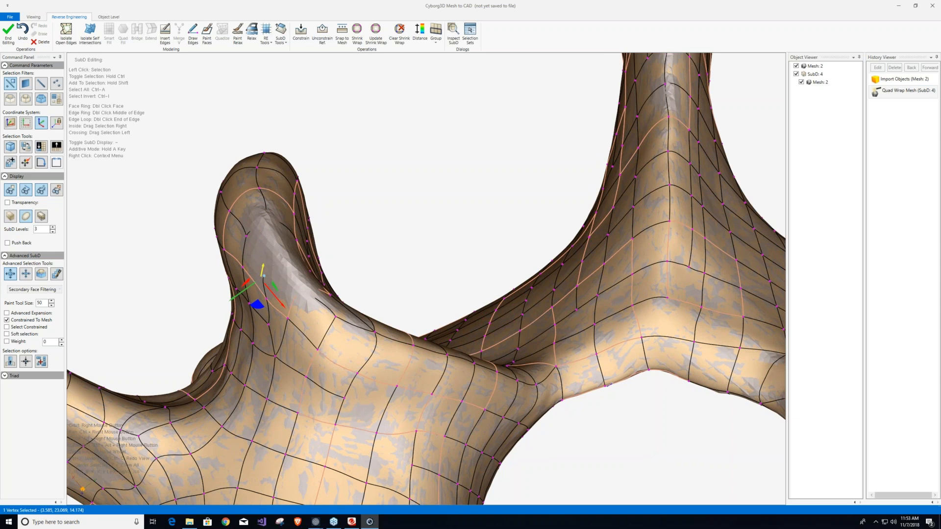
click(11, 218)
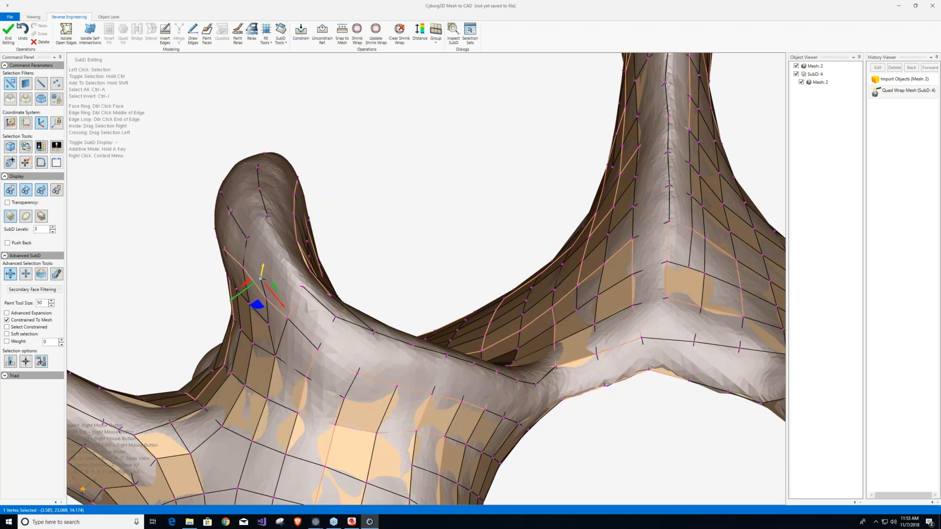
drag(262, 271, 273, 240)
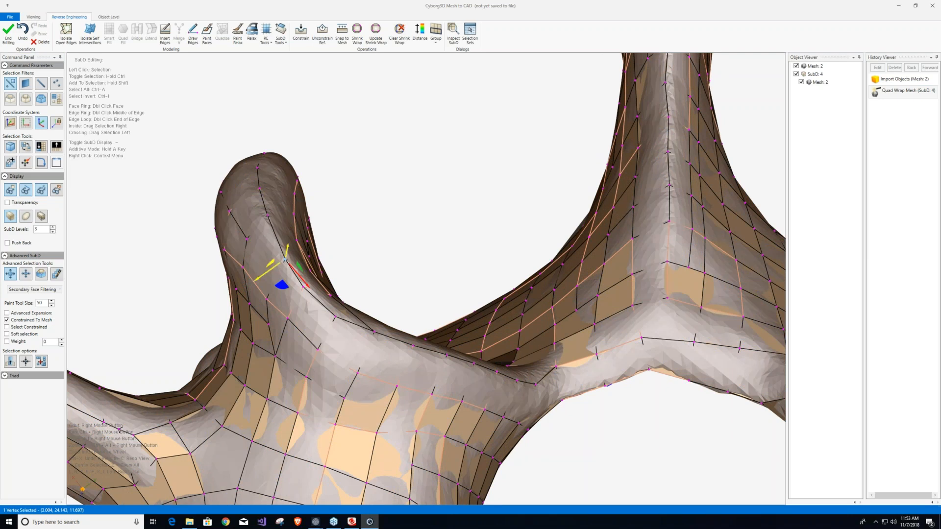
click(376, 34)
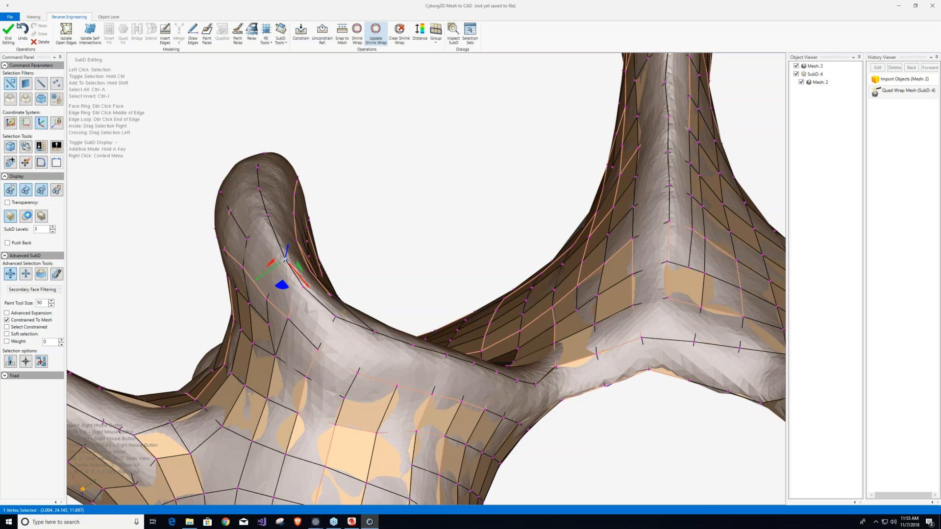
click(27, 215)
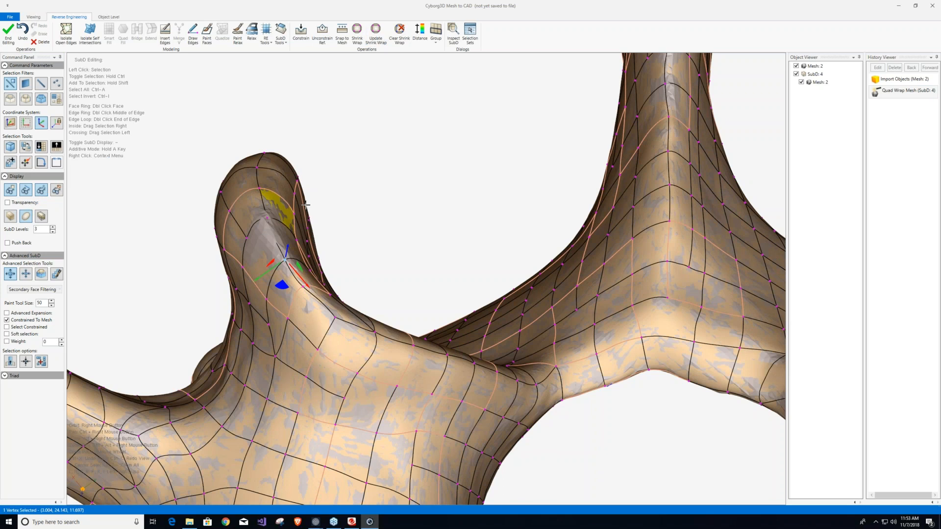
Slide the next vertex up the same ridge onto the mesh's ridge line and update the shrink wrap.
click(267, 217)
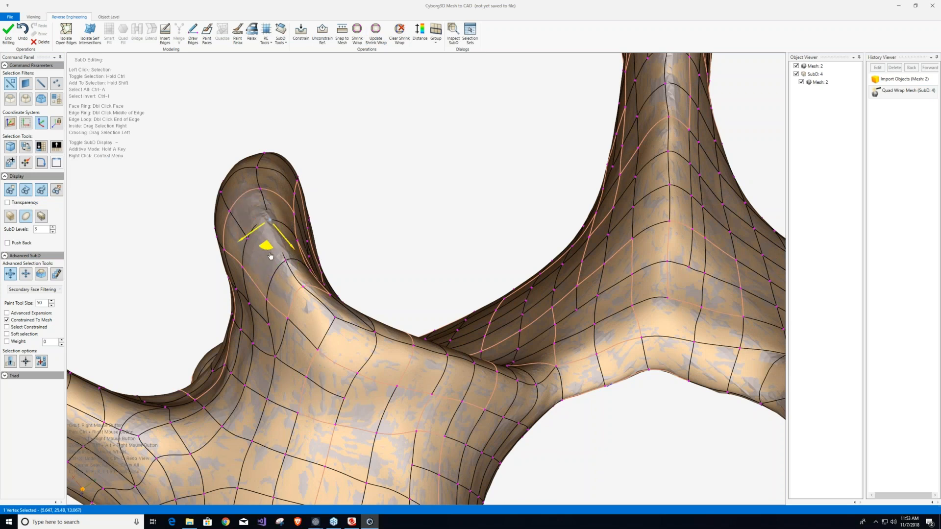
drag(270, 255, 249, 243)
click(374, 39)
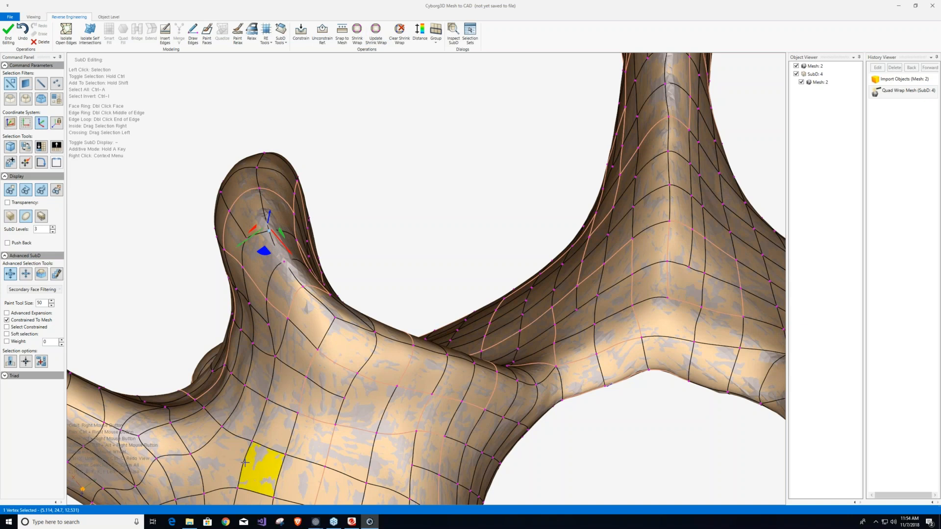
scroll(306, 347, down, 1)
scroll(307, 346, down, 10)
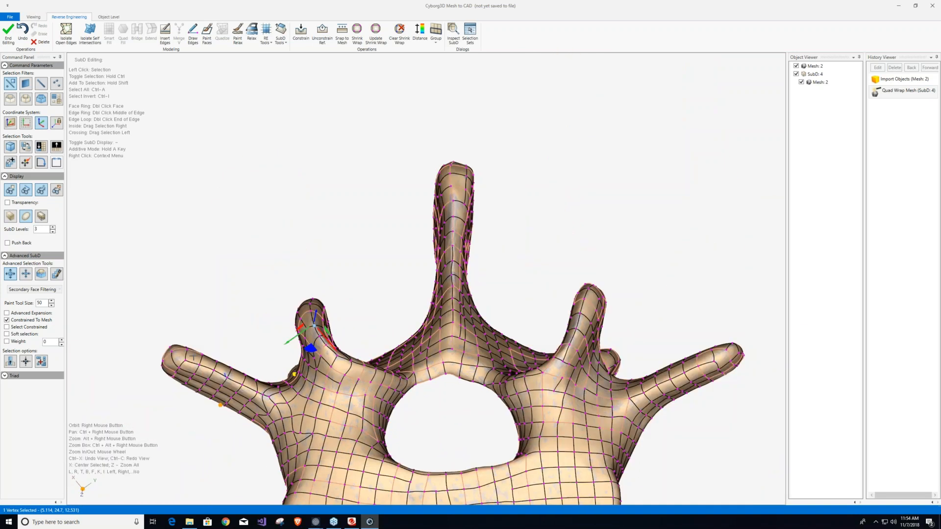
Subdivide only the faces at the tip of the long transverse process and update the shrink wrap.
right_drag(227, 350, 160, 375)
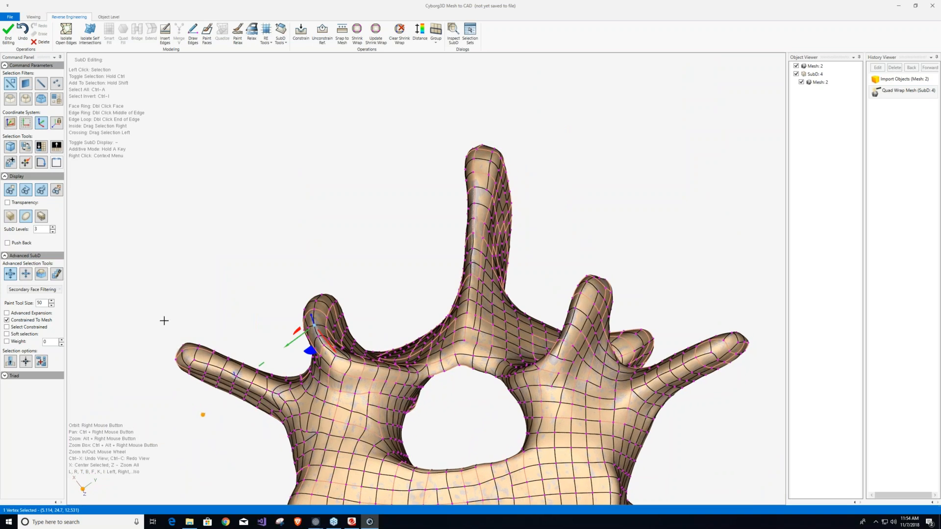
click(26, 84)
drag(152, 320, 196, 385)
right_drag(156, 376, 194, 455)
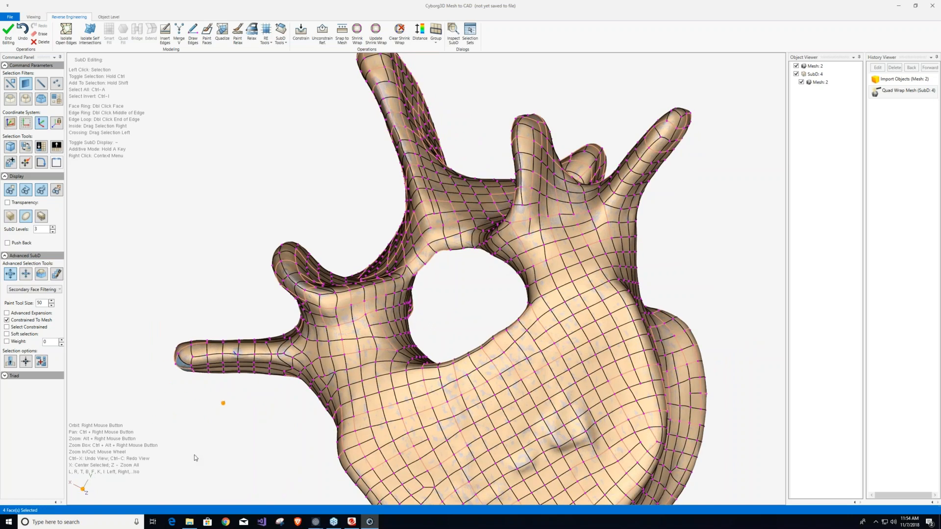
click(197, 306)
drag(194, 315, 141, 420)
right_drag(206, 338, 211, 387)
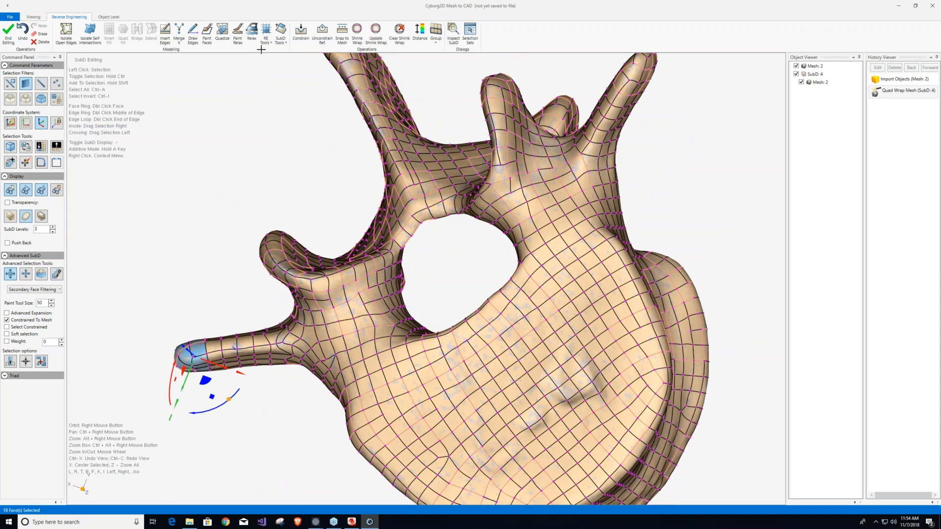
click(282, 41)
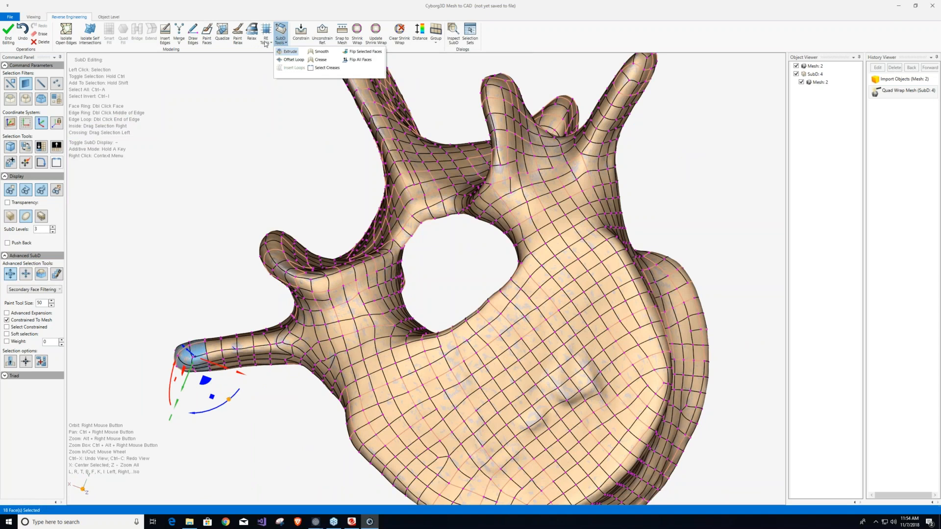
click(264, 41)
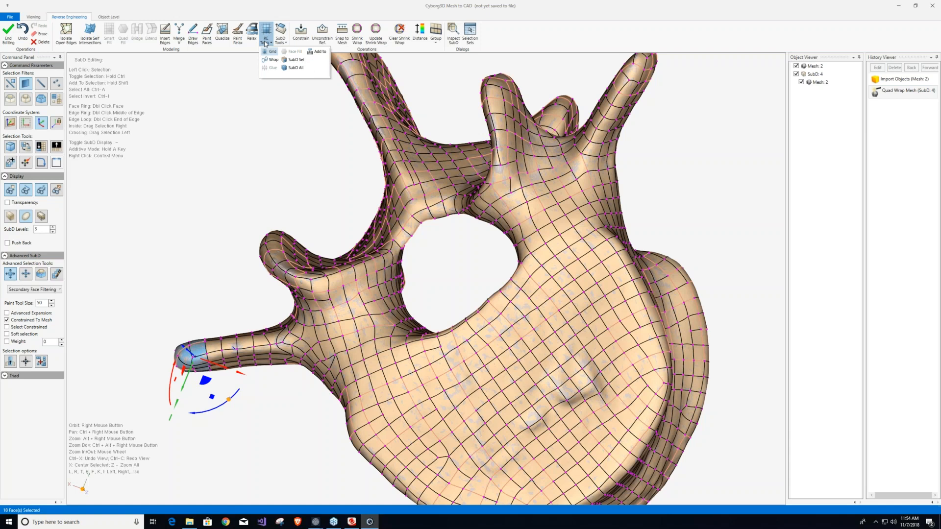
click(292, 58)
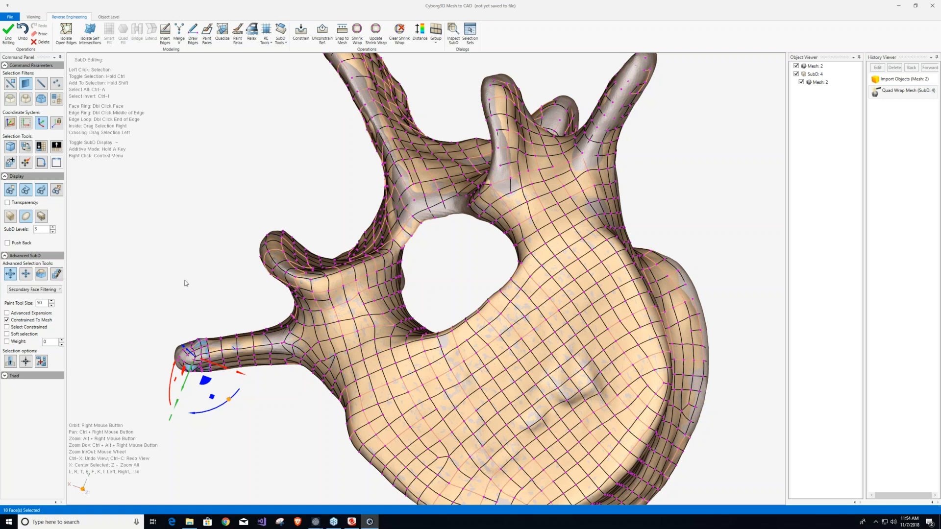
click(378, 33)
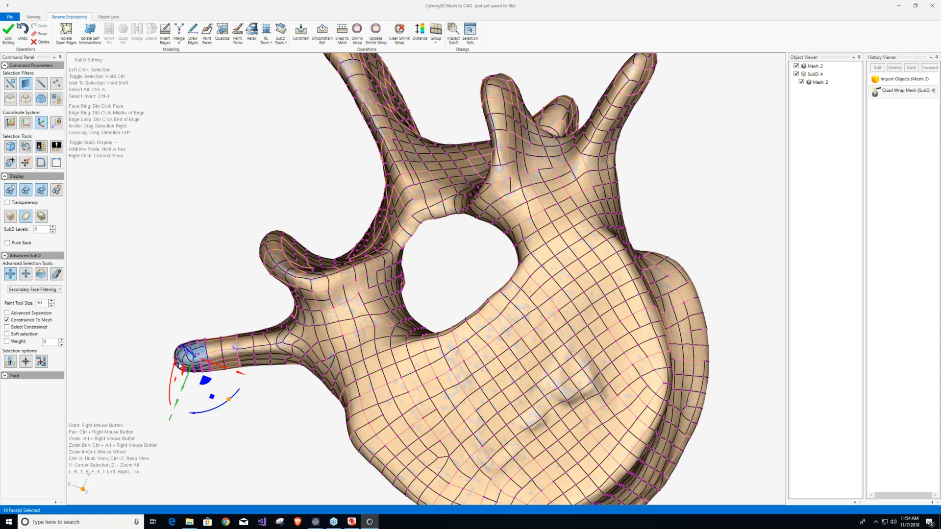
scroll(183, 363, up, 9)
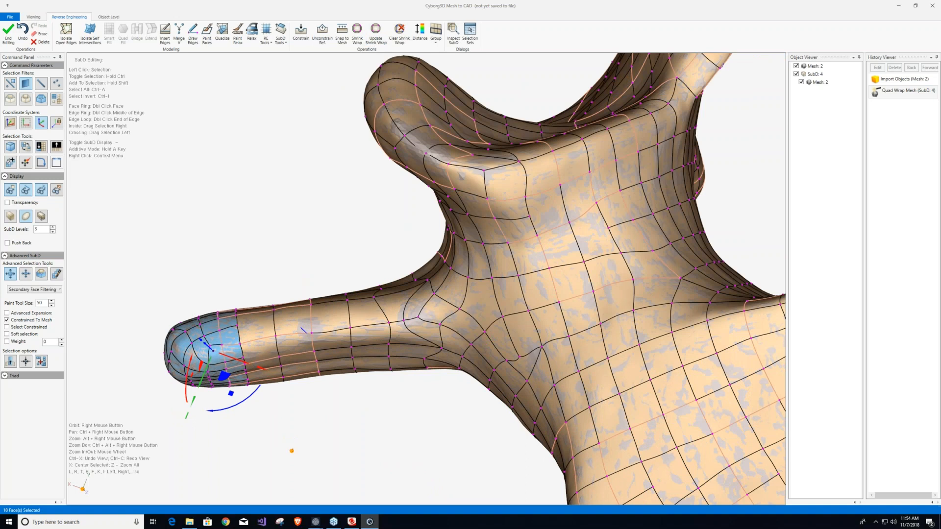
Hide the mesh and examine the subdivided tip and the overall SubD quad layout from several angles.
click(796, 66)
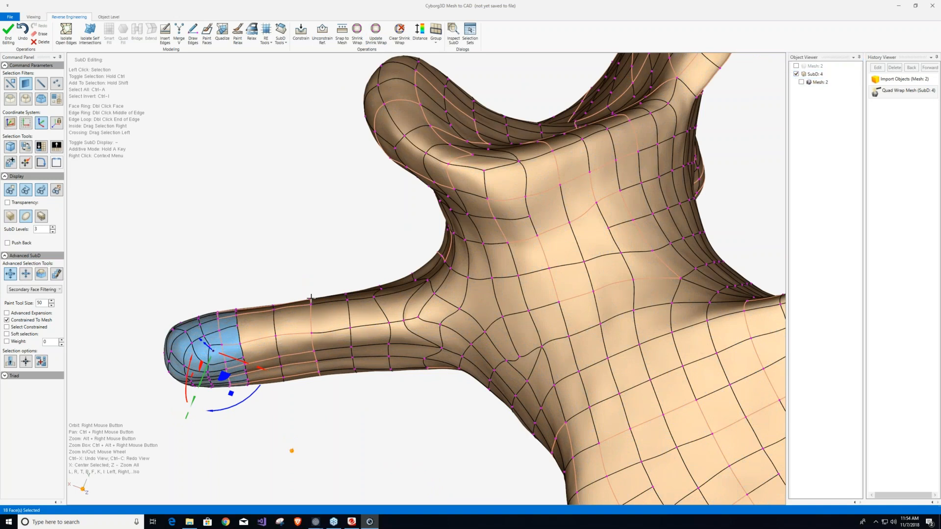
right_drag(310, 297, 330, 160)
right_drag(273, 335, 309, 348)
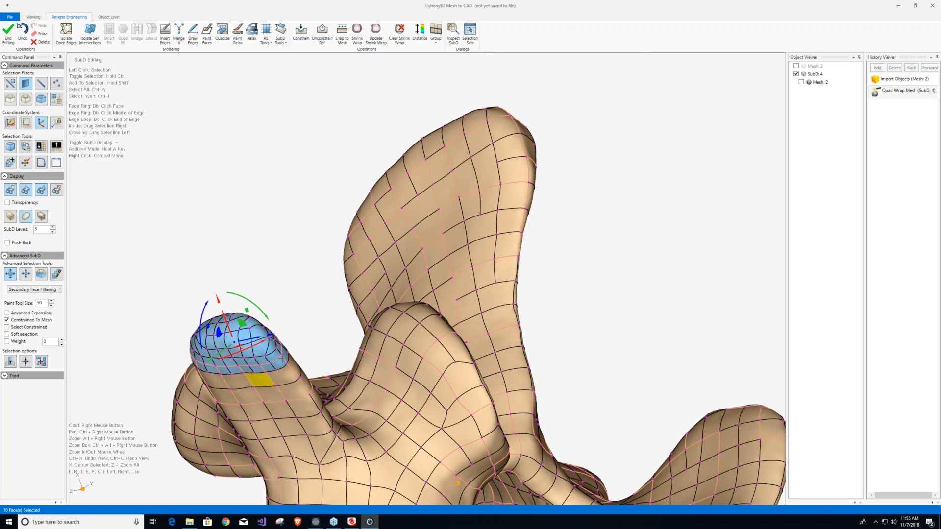
right_drag(427, 248, 284, 131)
scroll(284, 134, down, 5)
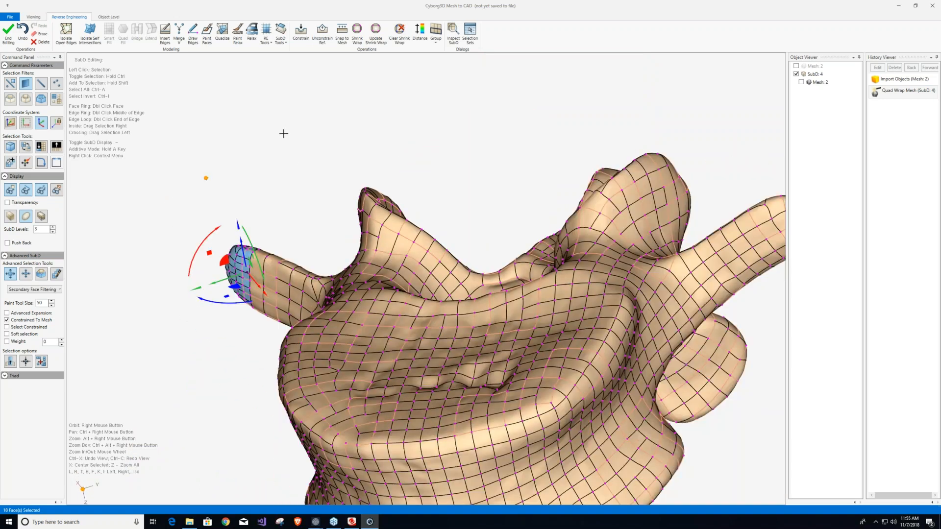
scroll(282, 133, down, 3)
right_drag(402, 186, 454, 199)
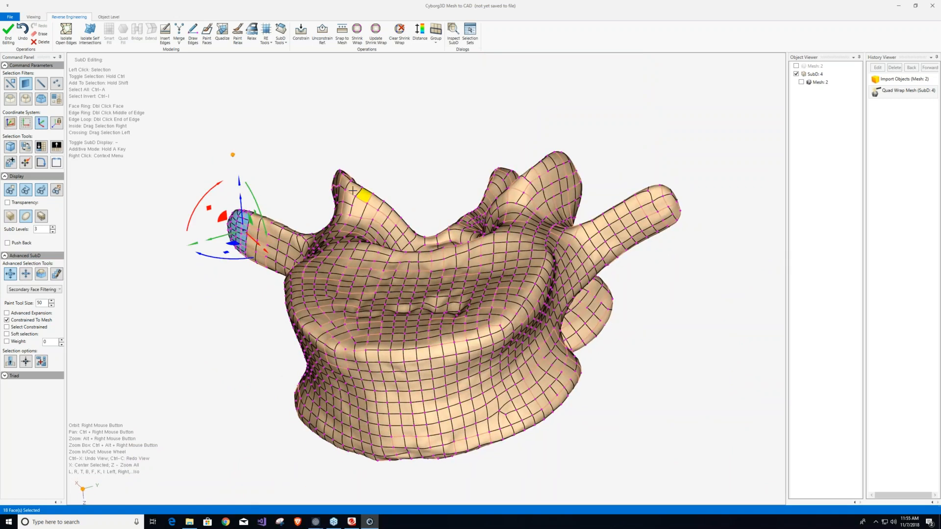
scroll(411, 403, up, 2)
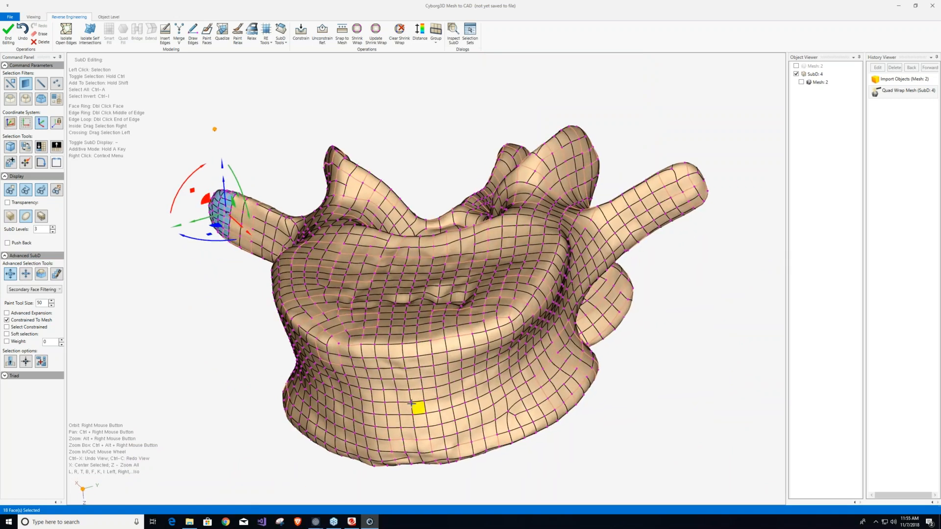
scroll(412, 404, up, 2)
scroll(412, 403, down, 4)
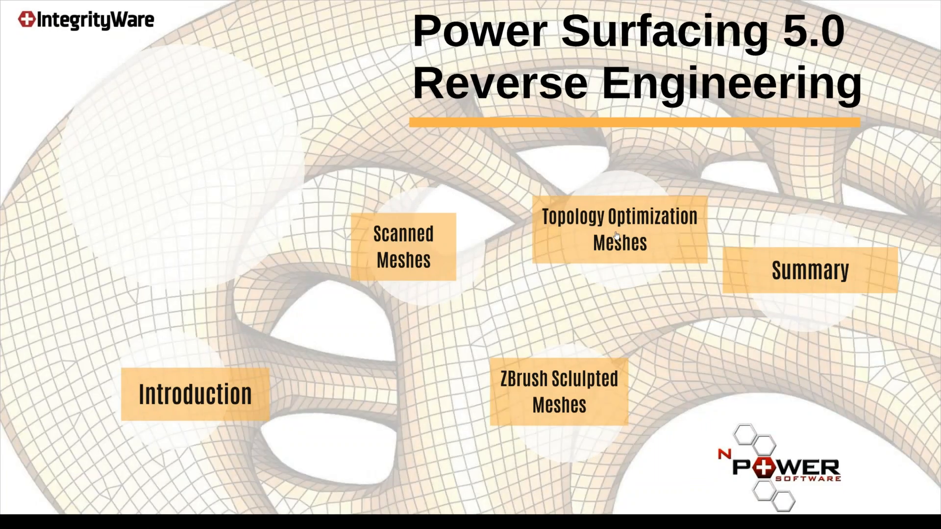
click(617, 236)
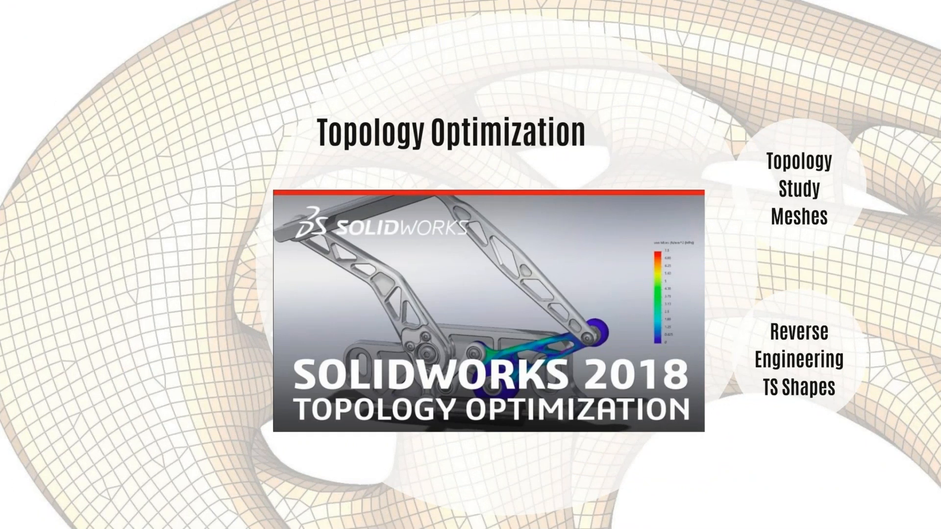